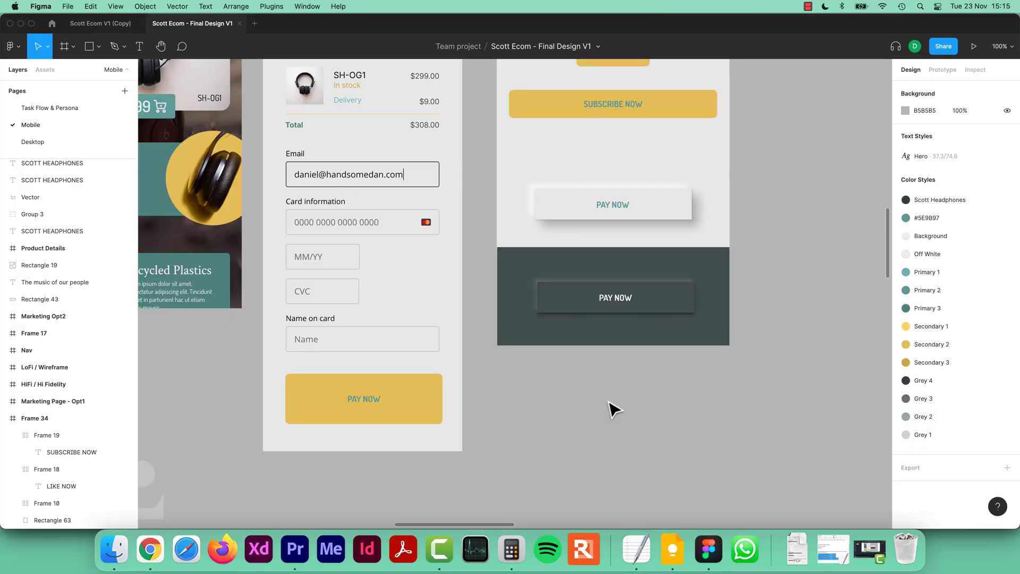
pyautogui.click(584, 208)
pyautogui.moveTo(585, 215); pyautogui.dragTo(364, 316)
pyautogui.press('super+z')
pyautogui.click(569, 244)
# Copy the light raised PAY NOW rectangle's properties and paste them onto the yellow PAY NOW button in the Checkout frame
pyautogui.rightClick(570, 204)
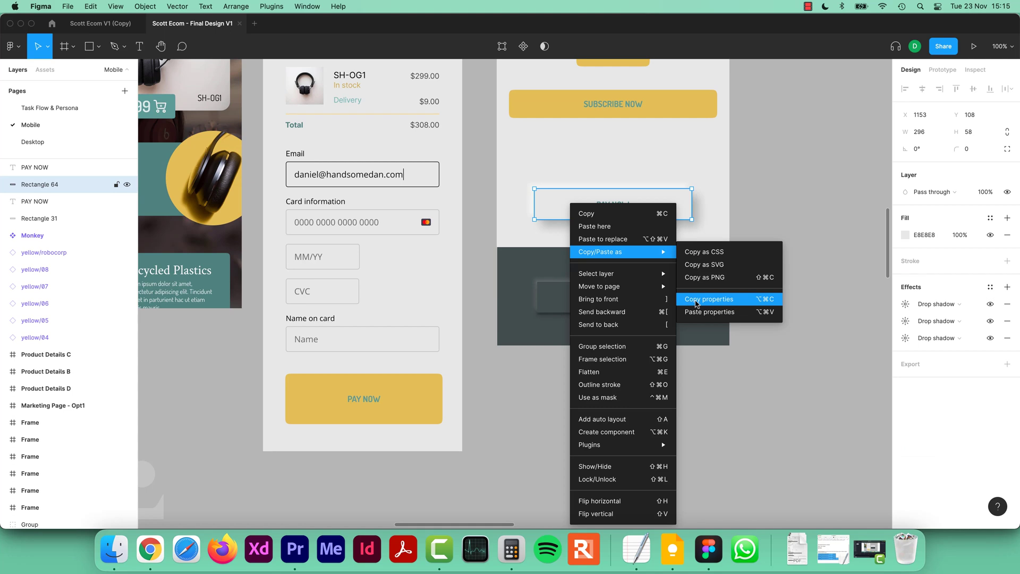
pyautogui.click(698, 300)
pyautogui.click(425, 396)
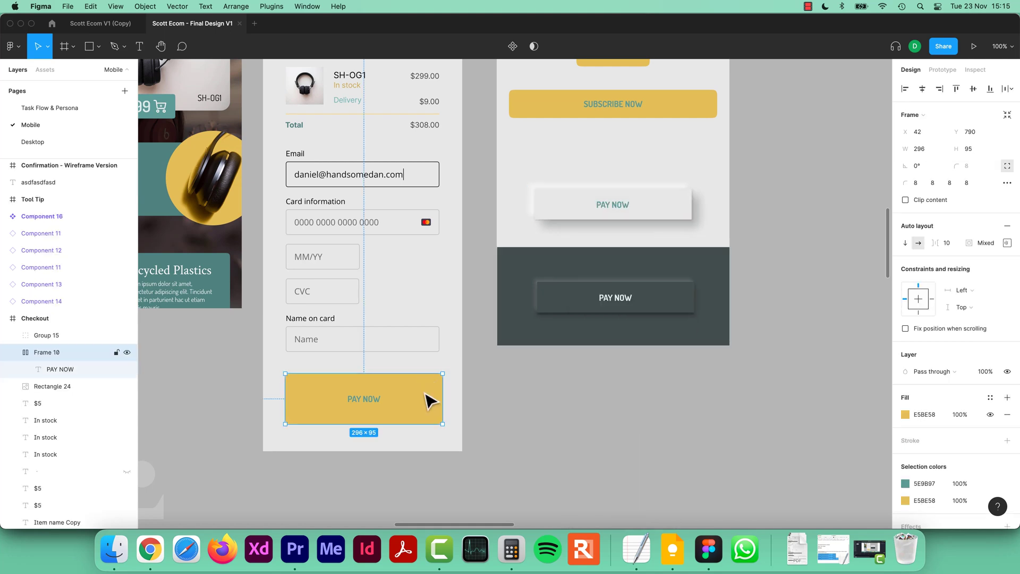
pyautogui.rightClick(426, 396)
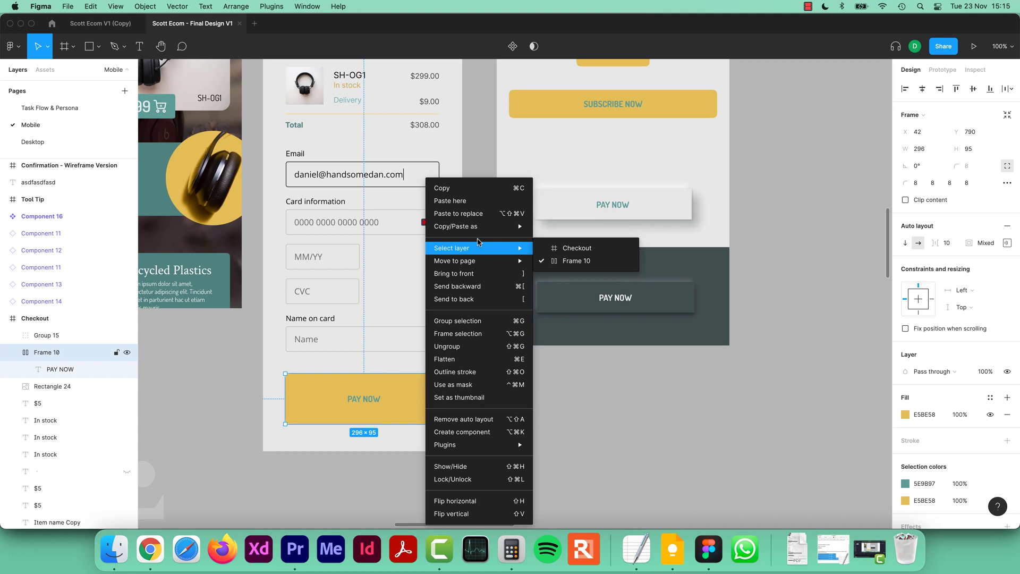
pyautogui.moveTo(485, 227)
pyautogui.click(550, 302)
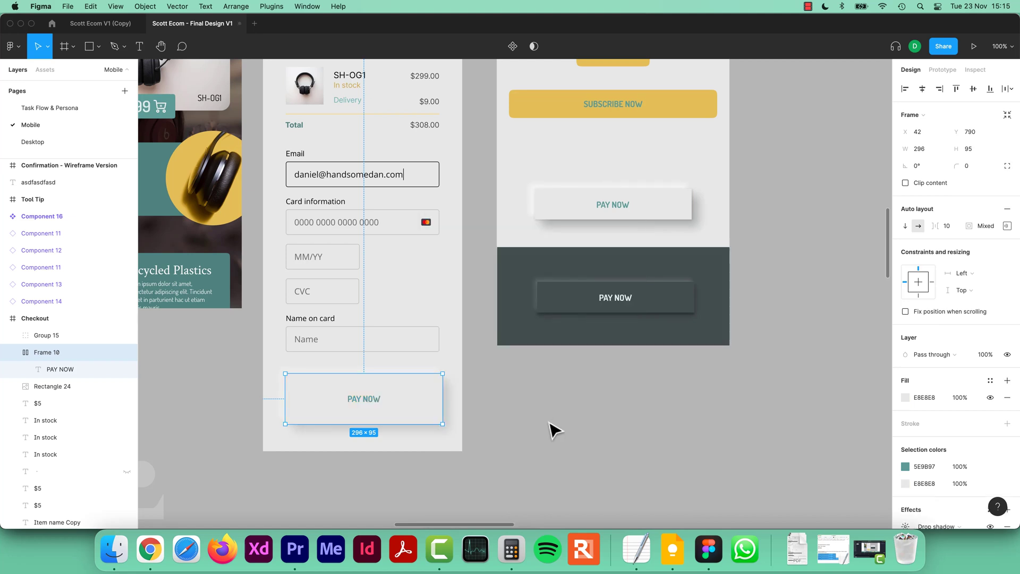
pyautogui.click(547, 432)
# Paste the copied properties onto the yellow PAY NOW, LIKE NOW and SUBSCRIBE NOW buttons in Frame 34
pyautogui.scroll(7, 556, 423)
pyautogui.hscroll(4, 556, 423)
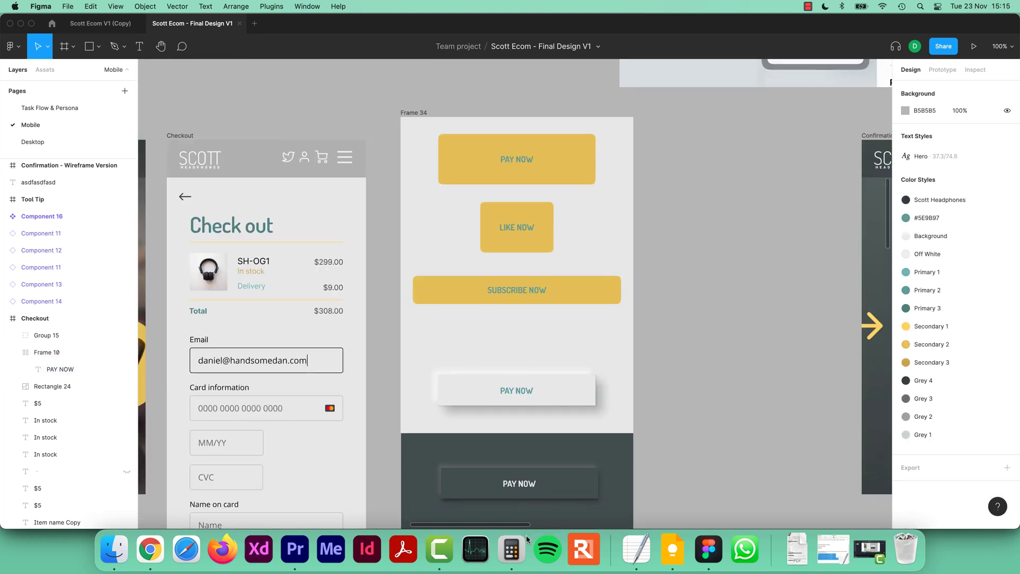
pyautogui.moveTo(666, 131); pyautogui.dragTo(418, 319)
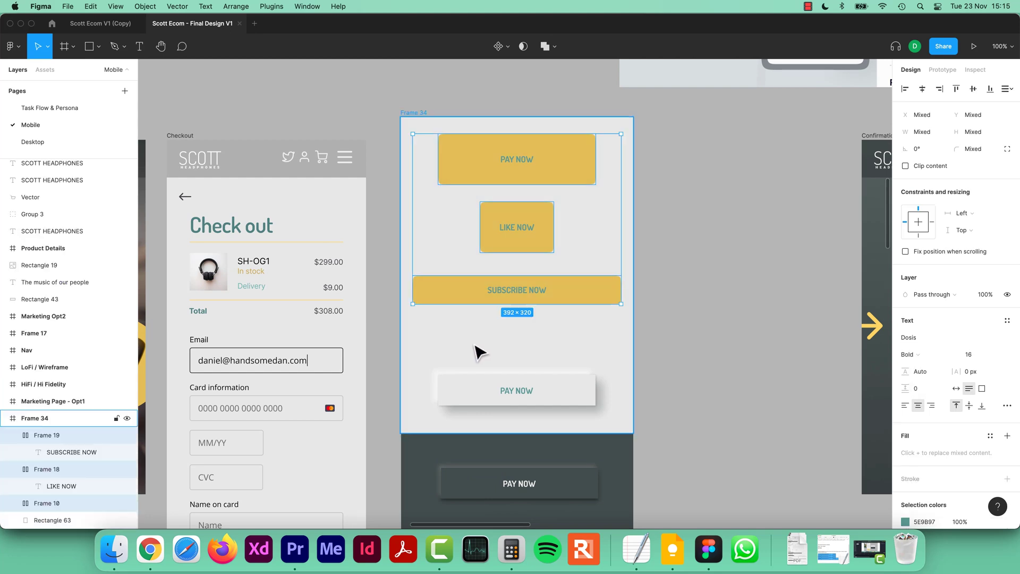
pyautogui.rightClick(533, 169)
pyautogui.moveTo(596, 224)
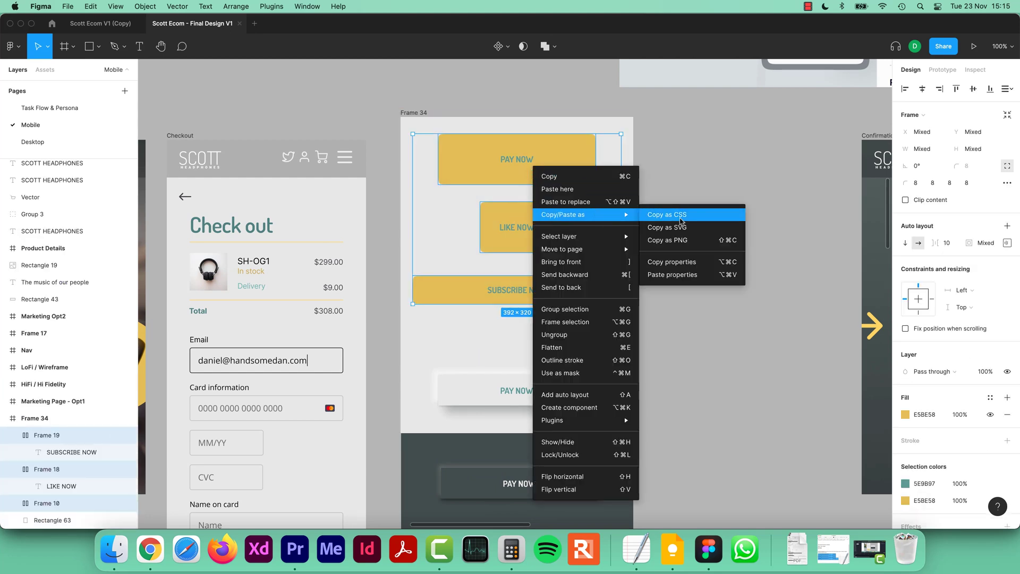
pyautogui.click(682, 274)
pyautogui.click(700, 266)
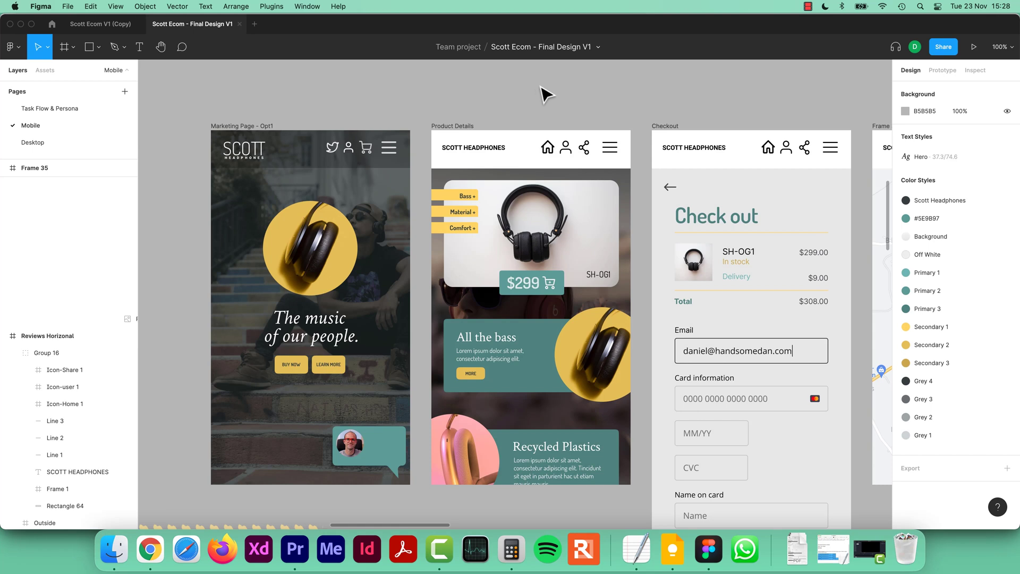
# Copy the navigation bar group from Marketing Page - Opt1 and paste it to replace the white header on Product Details
pyautogui.doubleClick(296, 158)
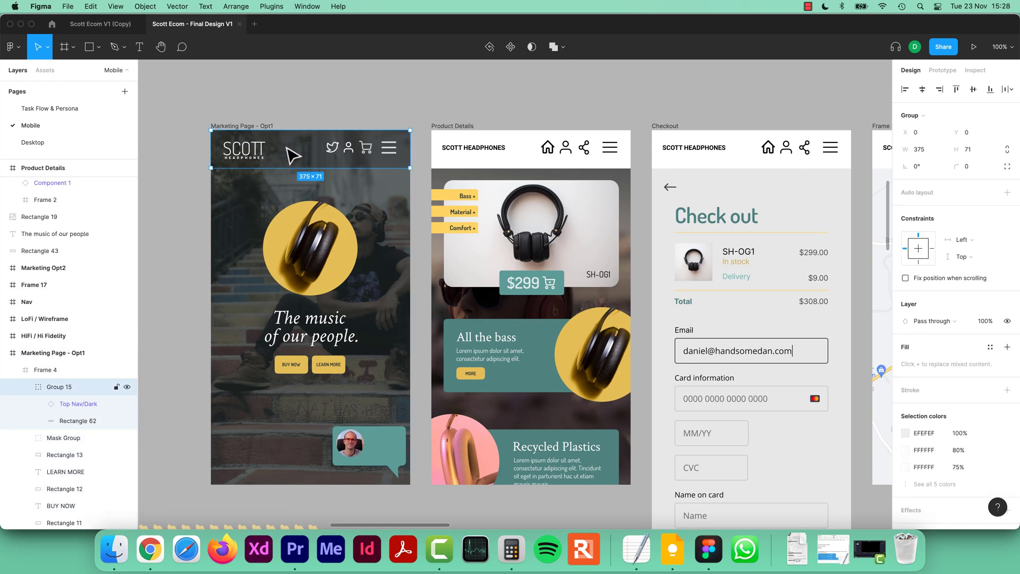
pyautogui.click(507, 163)
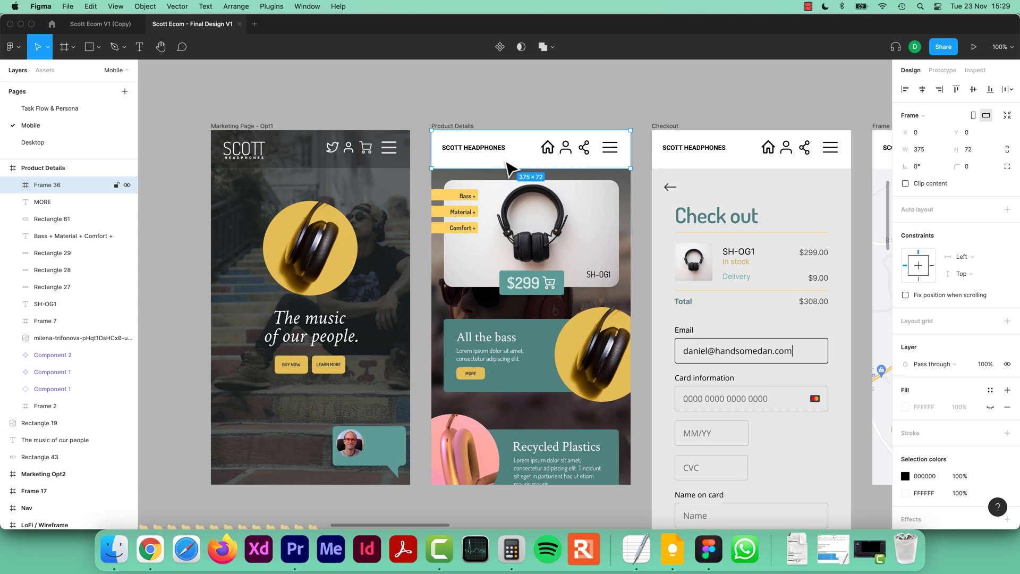
pyautogui.rightClick(512, 155)
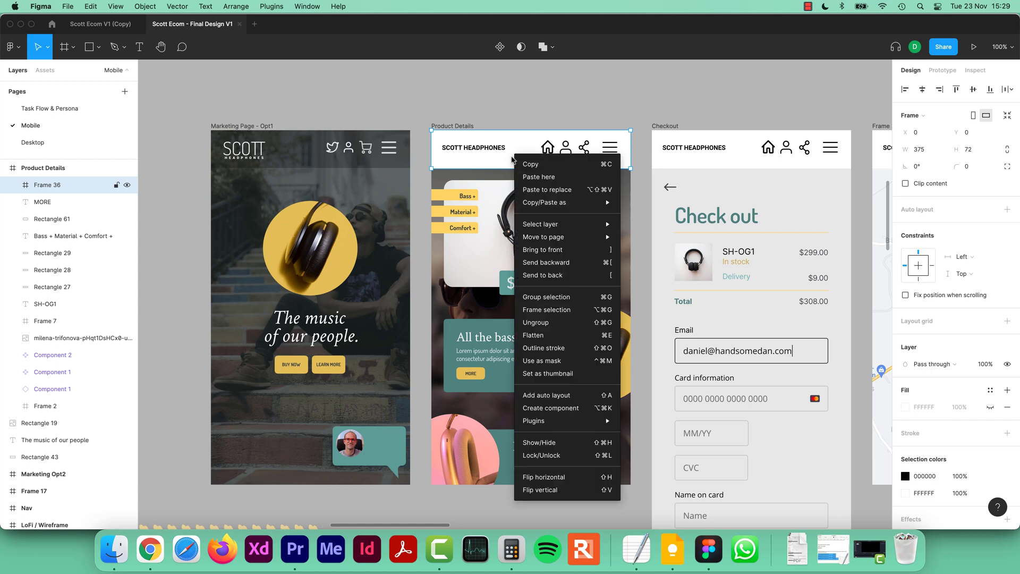
pyautogui.click(542, 191)
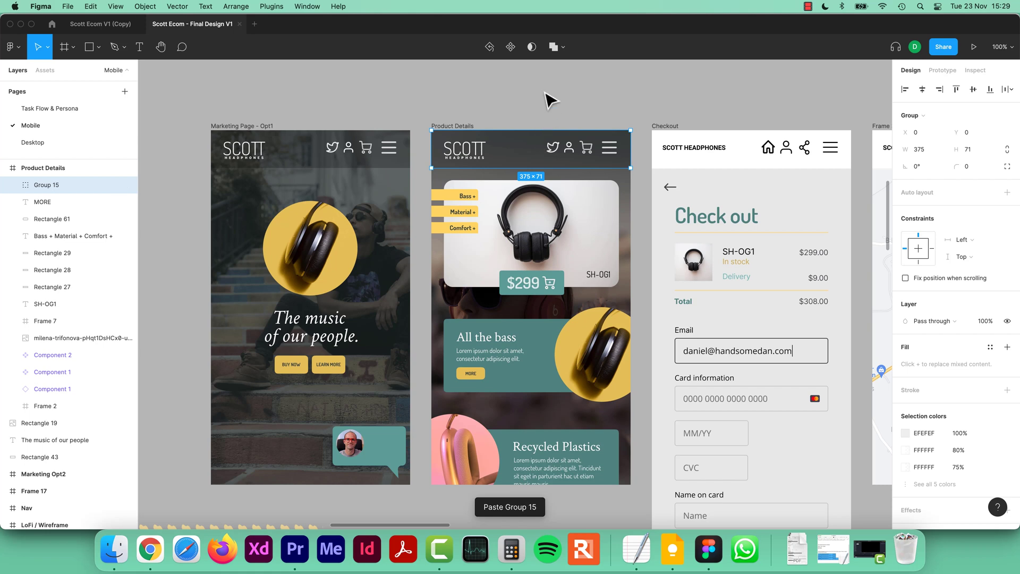
# Replace the white headers on Checkout, Frame 35, Reviews Horizonal and Confirmation - Wireframe Version with the copied navigation bar
pyautogui.hscroll(10, 531, 122)
pyautogui.click(264, 194)
pyautogui.keyDown('shift'); pyautogui.click(418, 207); pyautogui.keyUp('shift')
pyautogui.keyDown('shift'); pyautogui.click(680, 206); pyautogui.keyUp('shift')
pyautogui.keyDown('shift'); pyautogui.click(832, 207); pyautogui.keyUp('shift')
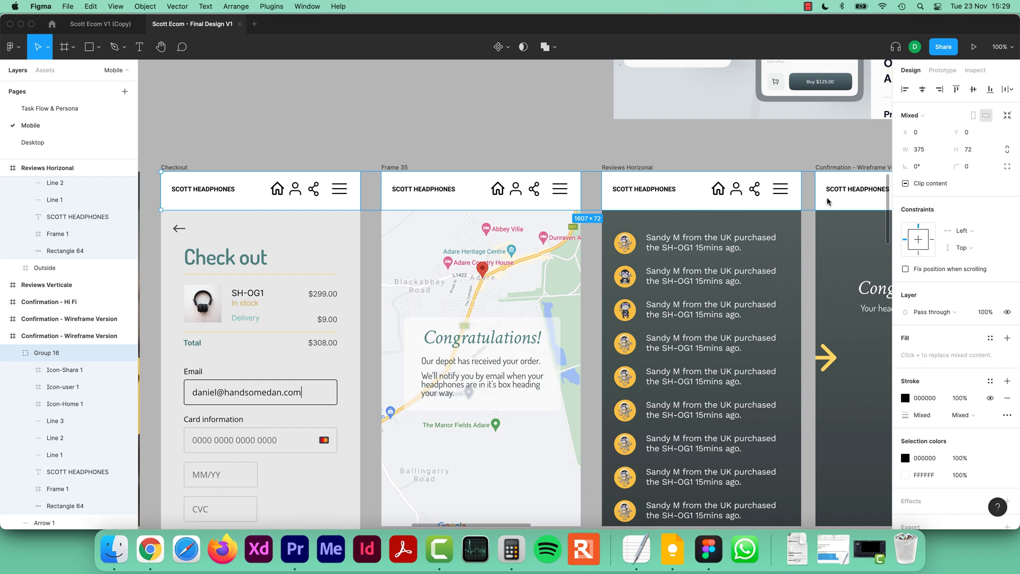
pyautogui.rightClick(827, 202)
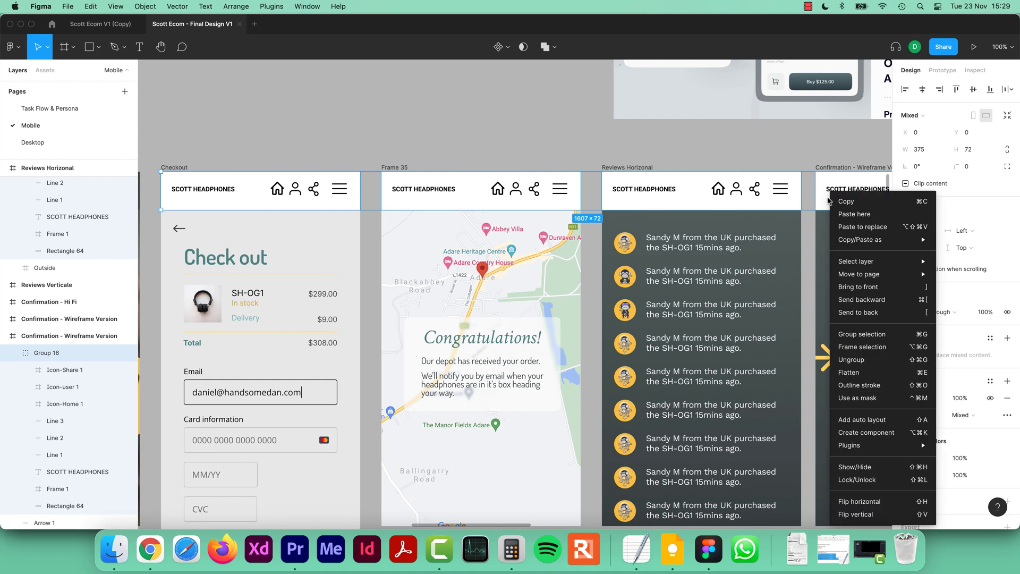
pyautogui.click(925, 232)
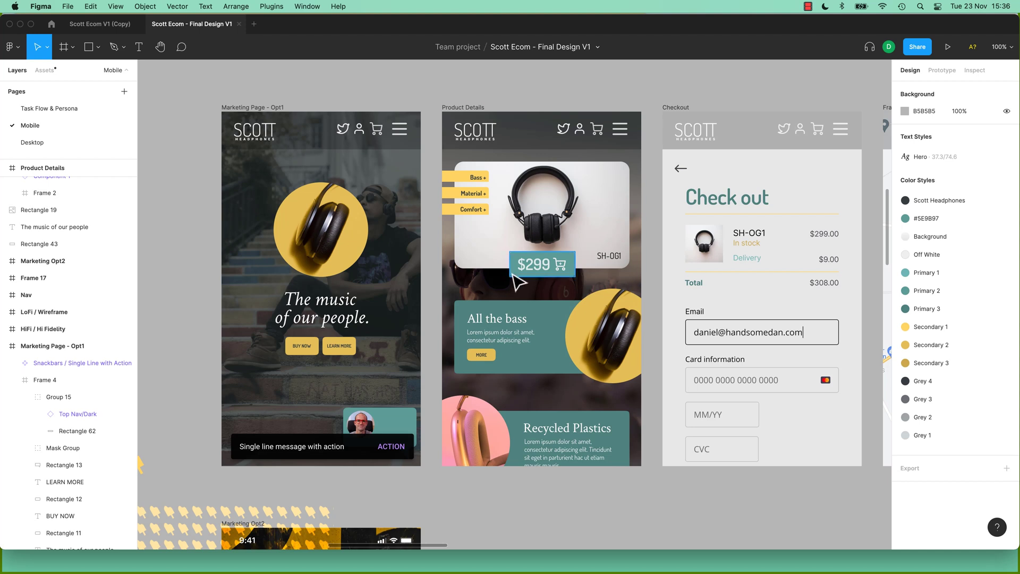
# Copy the snackbar from Marketing Page - Opt1 and paste it into the Product Details, Checkout, Frame 35 and Reviews Horizonal frames together
pyautogui.click(372, 451)
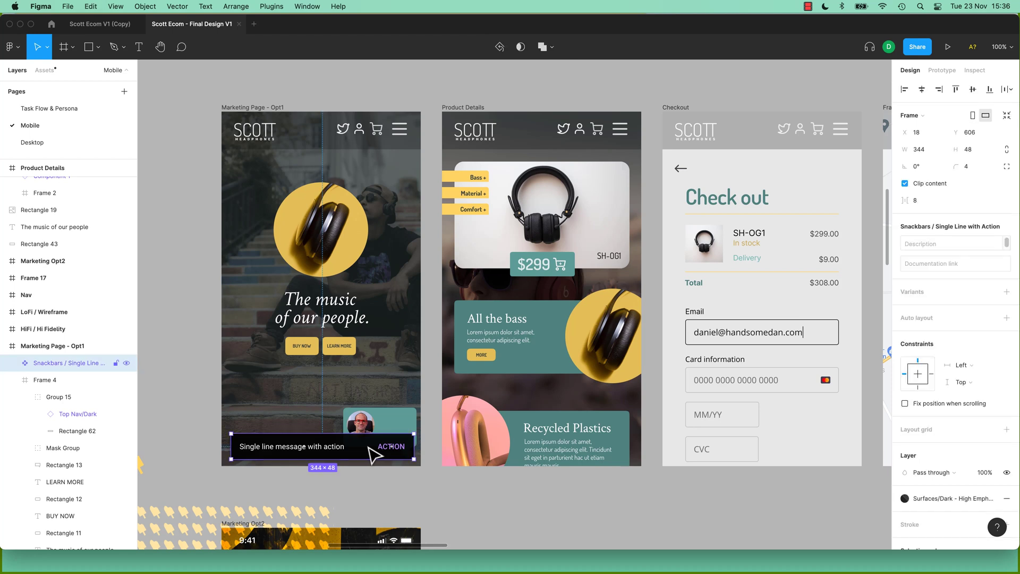
pyautogui.click(470, 106)
pyautogui.press('-')
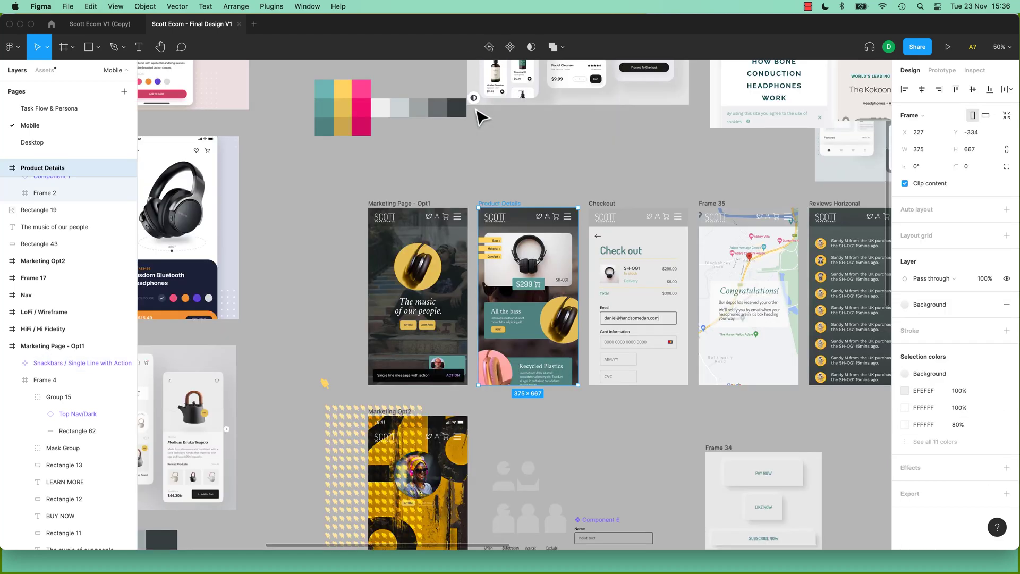
pyautogui.keyDown('shift'); pyautogui.click(620, 206); pyautogui.keyUp('shift')
pyautogui.keyDown('shift'); pyautogui.click(716, 205); pyautogui.keyUp('shift')
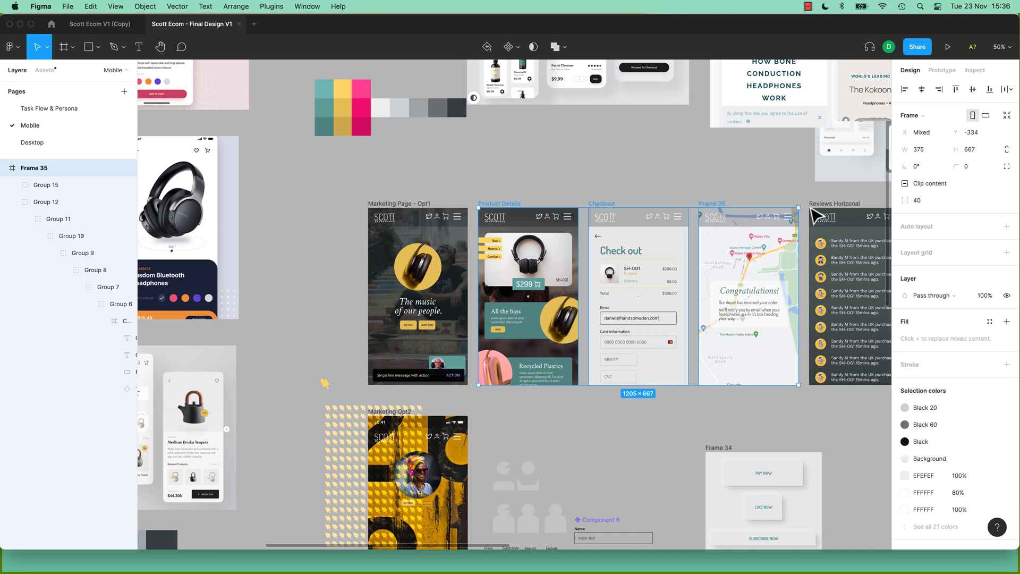
pyautogui.keyDown('shift'); pyautogui.click(811, 208); pyautogui.keyUp('shift')
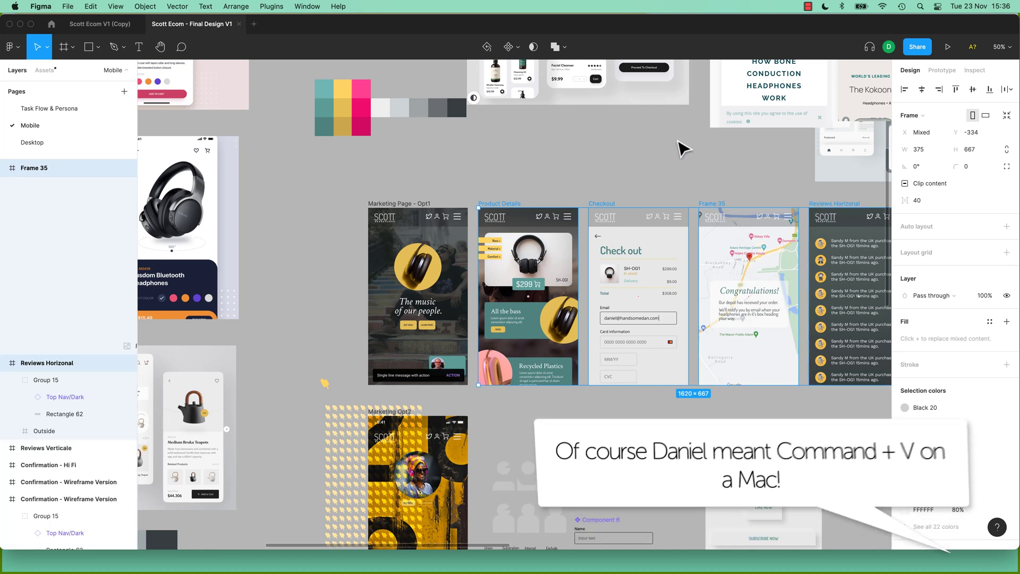
pyautogui.press('super+v')
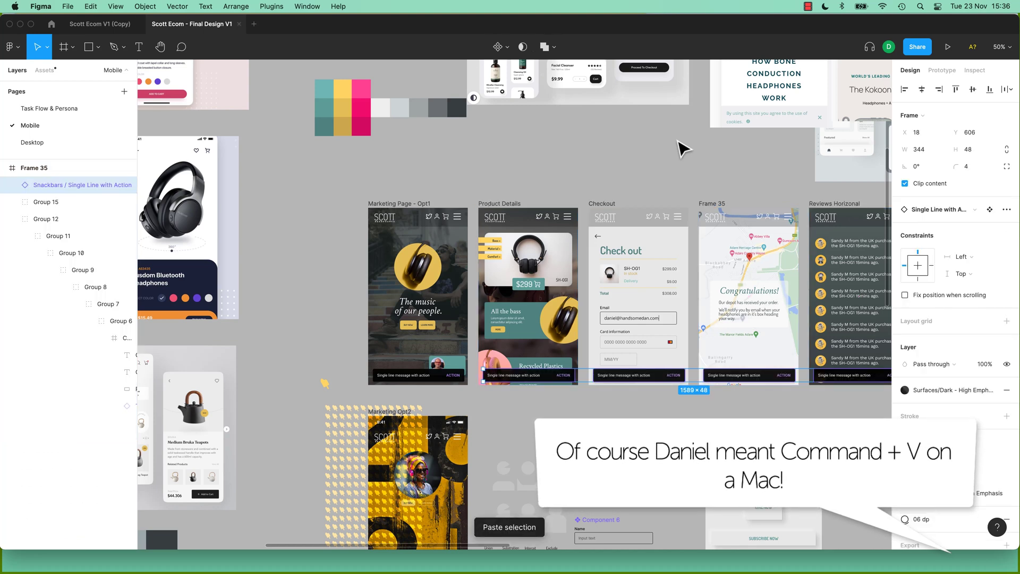
pyautogui.click(635, 394)
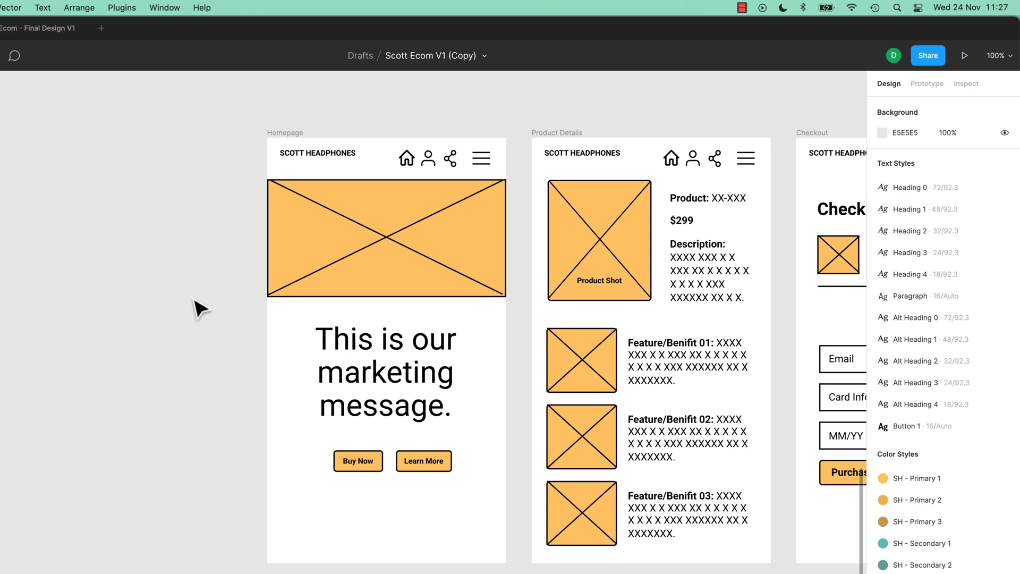
# Halve the width and height of the Homepage's large image placeholder by dividing each value by 2
pyautogui.click(478, 254)
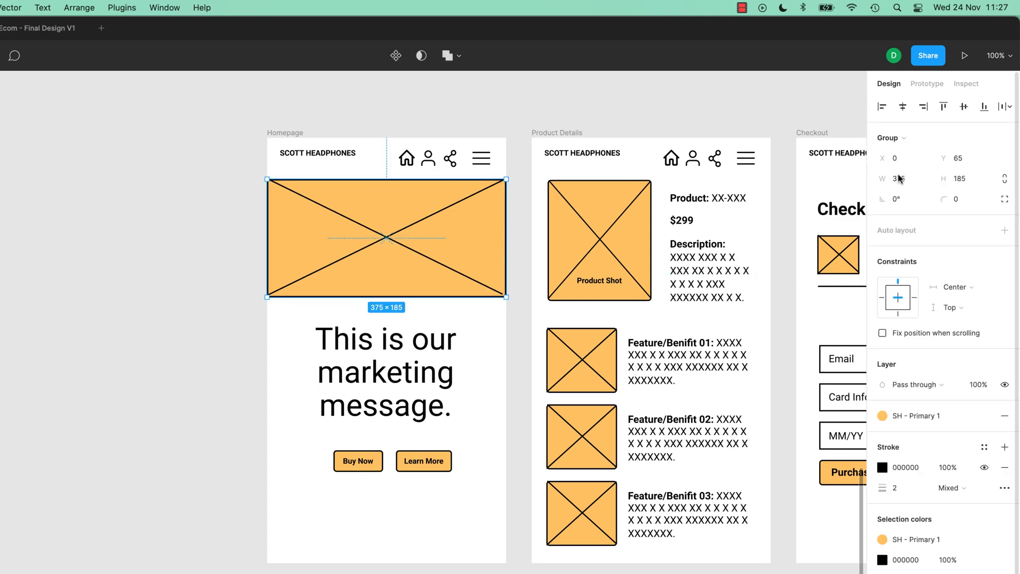
pyautogui.click(914, 181)
pyautogui.write('/2')
pyautogui.press('Tab')
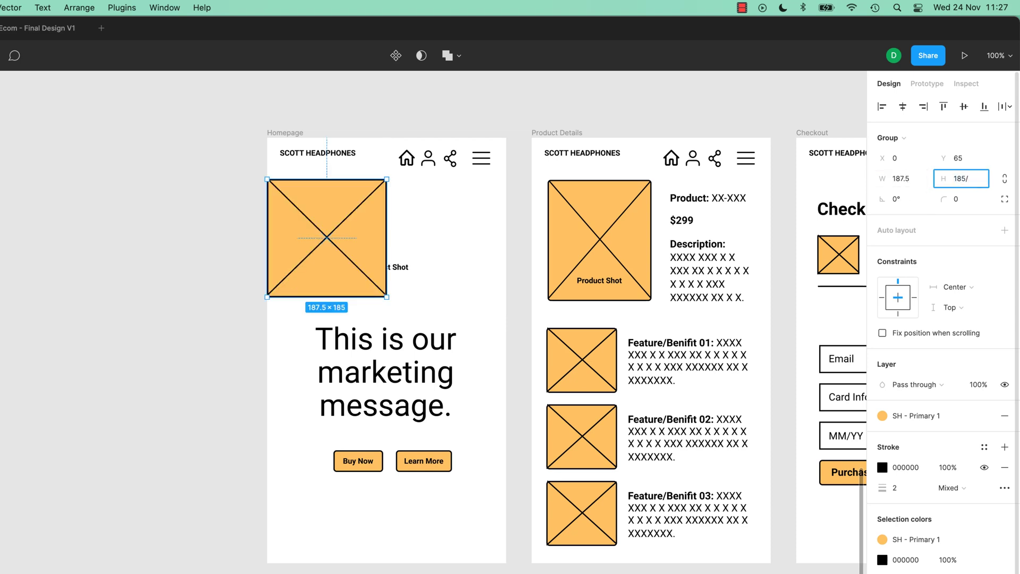
pyautogui.press('Return')
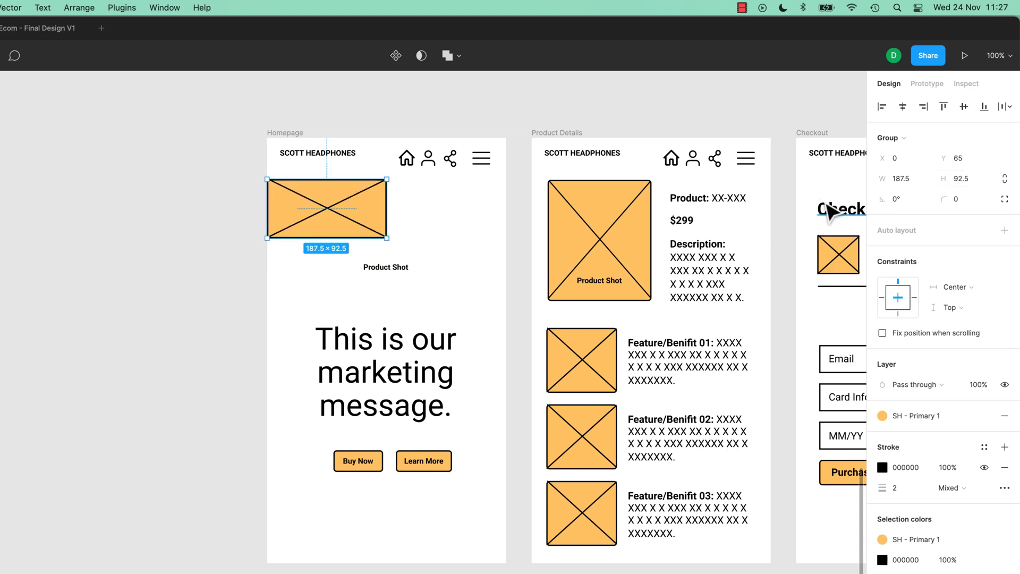
# Double the Homepage image placeholder's width and height by multiplying each value by 2
pyautogui.click(920, 184)
pyautogui.click(924, 183)
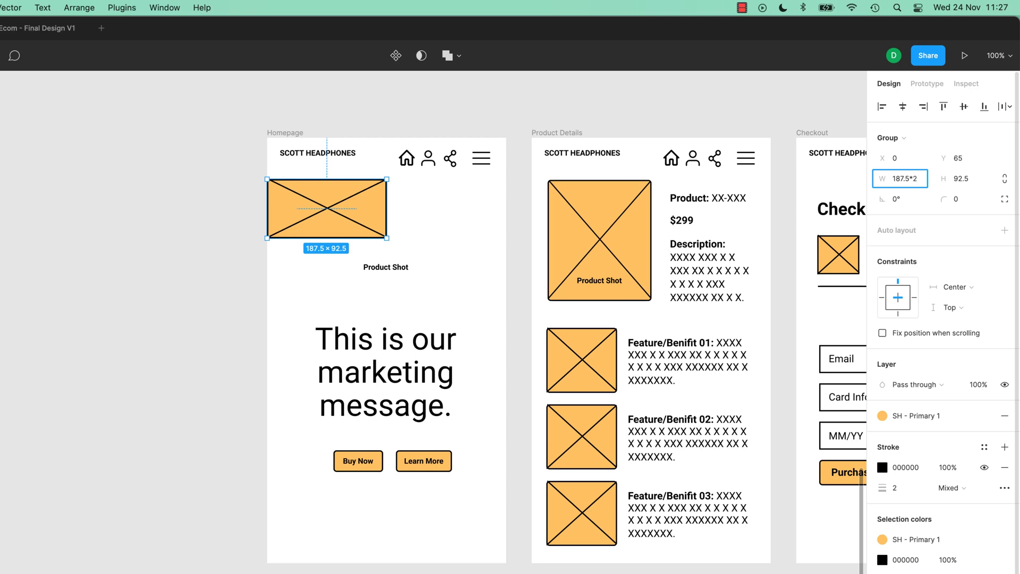
pyautogui.press('Tab')
pyautogui.press('Return')
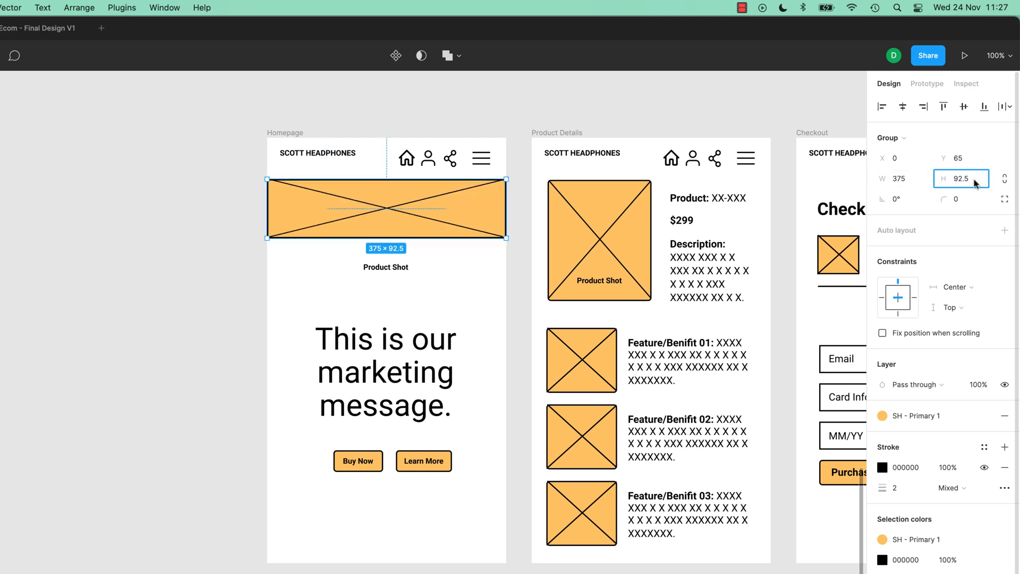
pyautogui.write('*2')
pyautogui.press('Return')
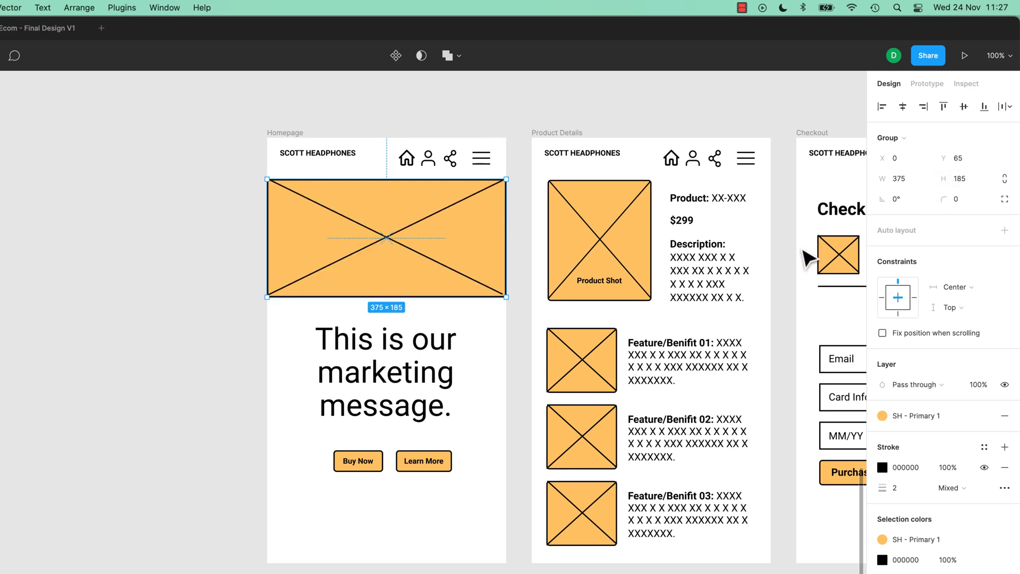
# Reduce the Homepage image placeholder's width by subtracting 16 from its current value
pyautogui.click(917, 181)
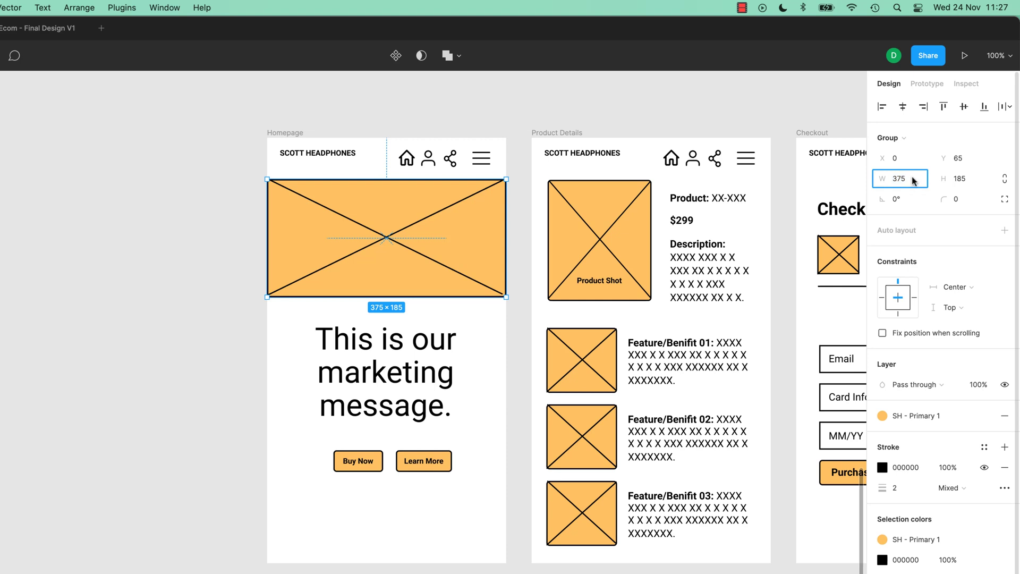
pyautogui.write('-16')
pyautogui.press('Return')
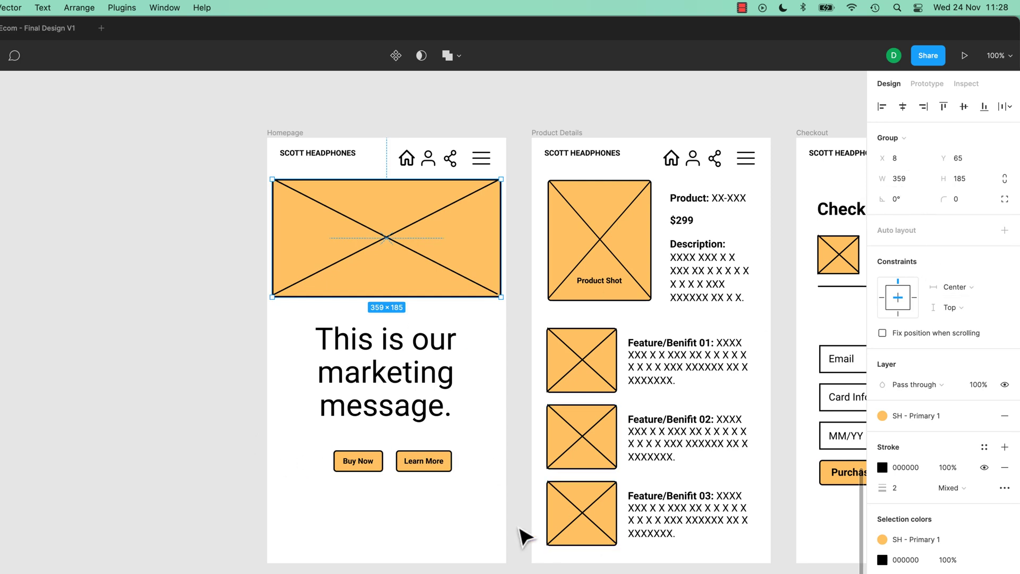
# Move the Learn More button flush against Buy Now, and add 8 to its X position to space them apart
pyautogui.moveTo(425, 463); pyautogui.dragTo(411, 467)
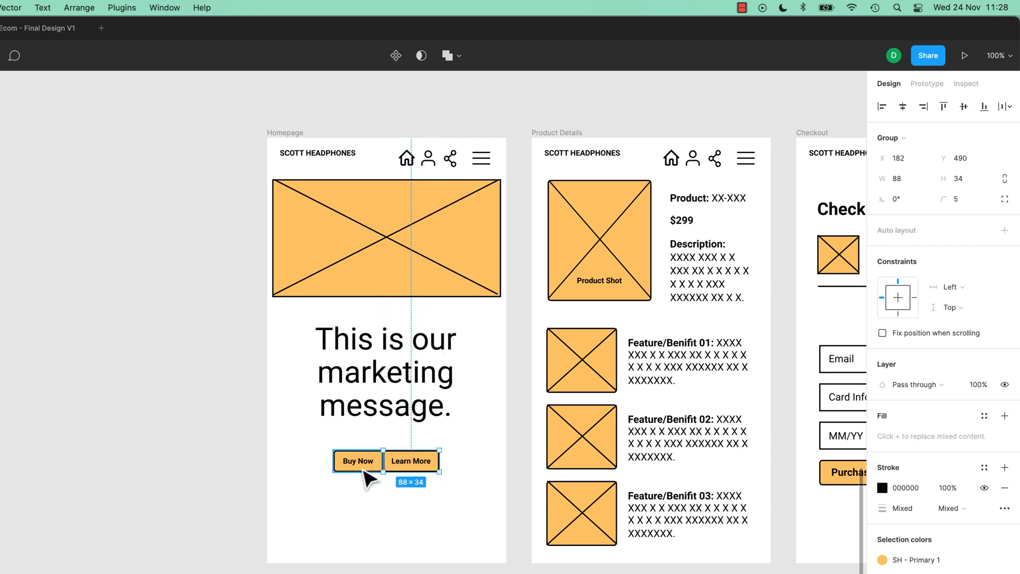
pyautogui.click(914, 166)
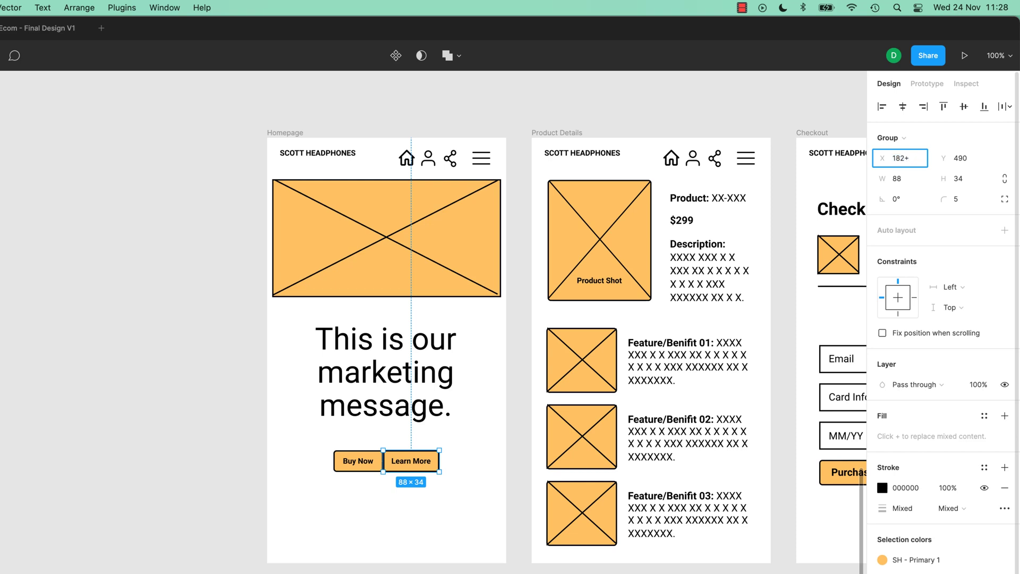
pyautogui.write('+8')
pyautogui.press('Return')
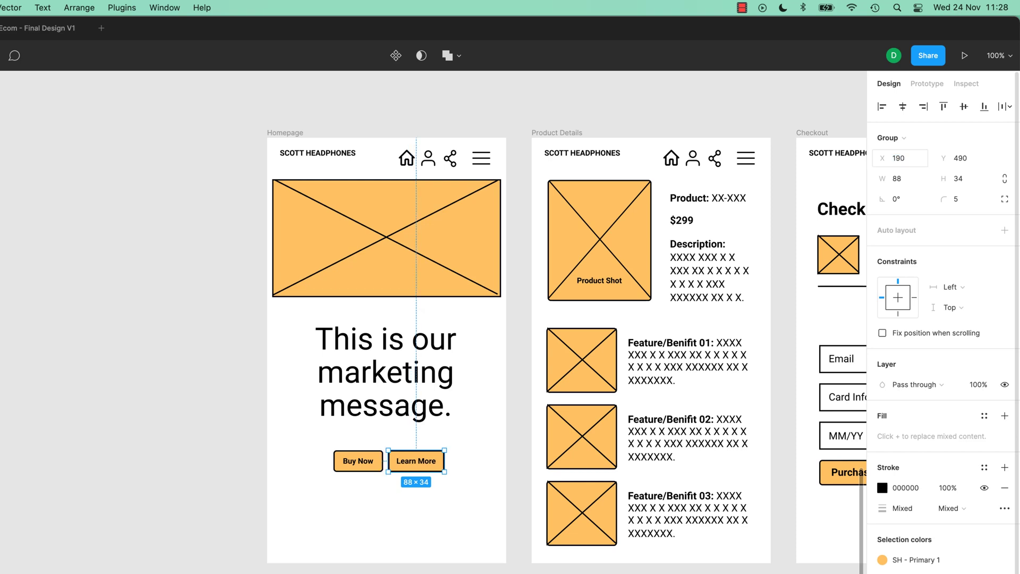
# Try to halve the widths of the three feature image placeholders in Product Details together, and undo the change
pyautogui.moveTo(518, 339); pyautogui.dragTo(594, 540)
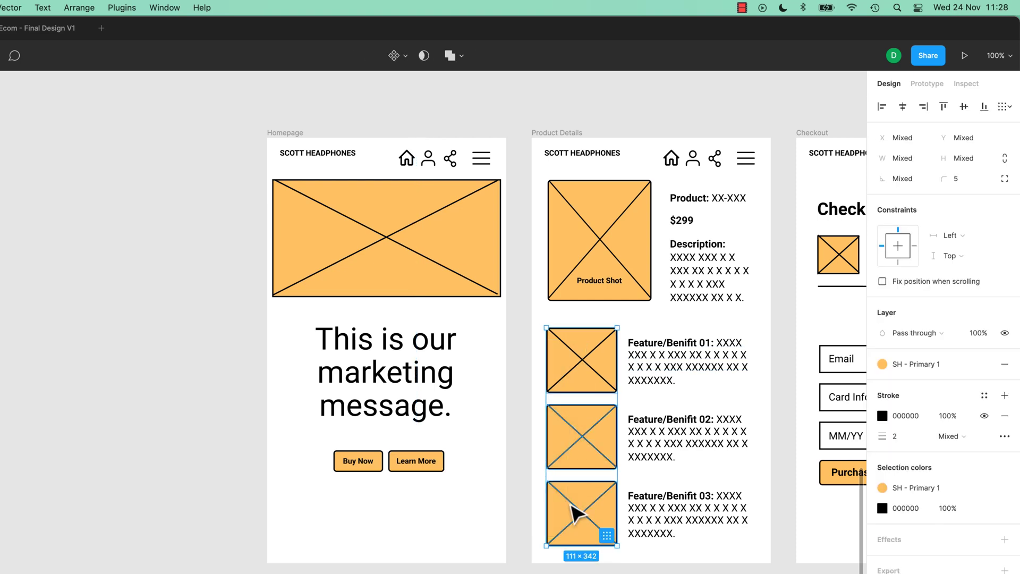
pyautogui.click(917, 161)
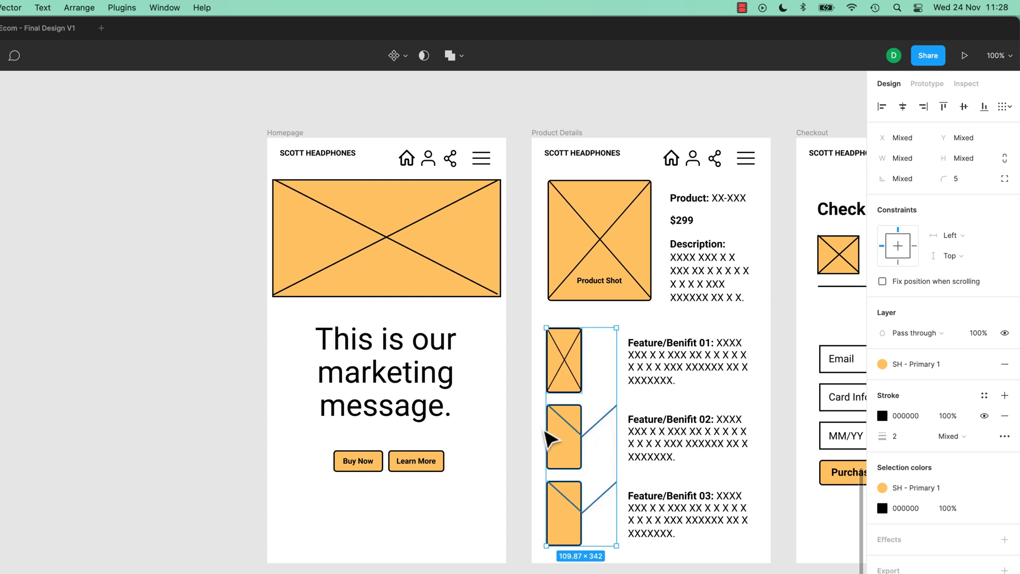
pyautogui.hotkey('ctrl', 'z')
pyautogui.click(528, 444)
# Try dividing the stroke opacity of the Homepage image placeholder by 3, and undo the change
pyautogui.click(474, 283)
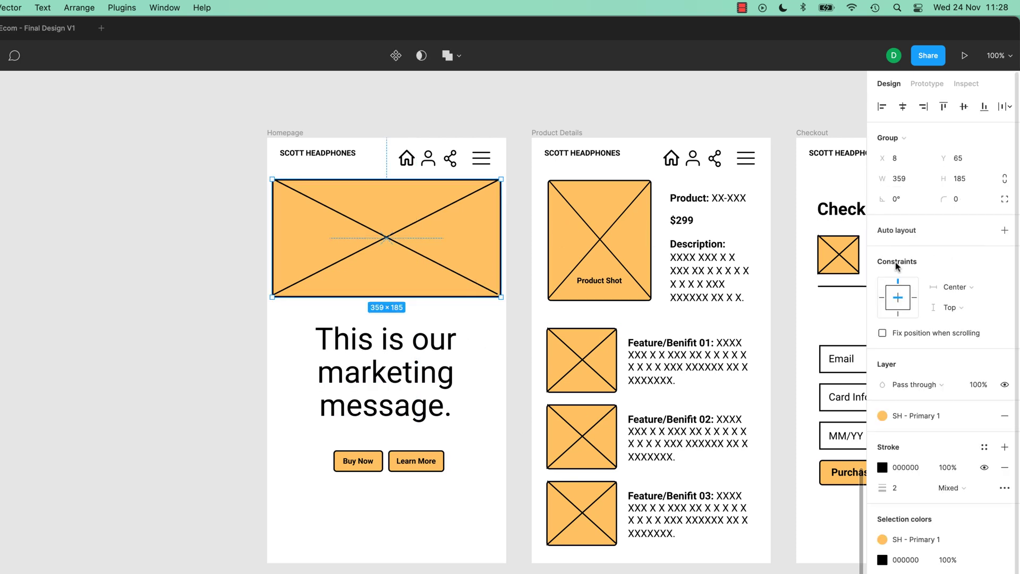
pyautogui.click(949, 468)
pyautogui.click(958, 468)
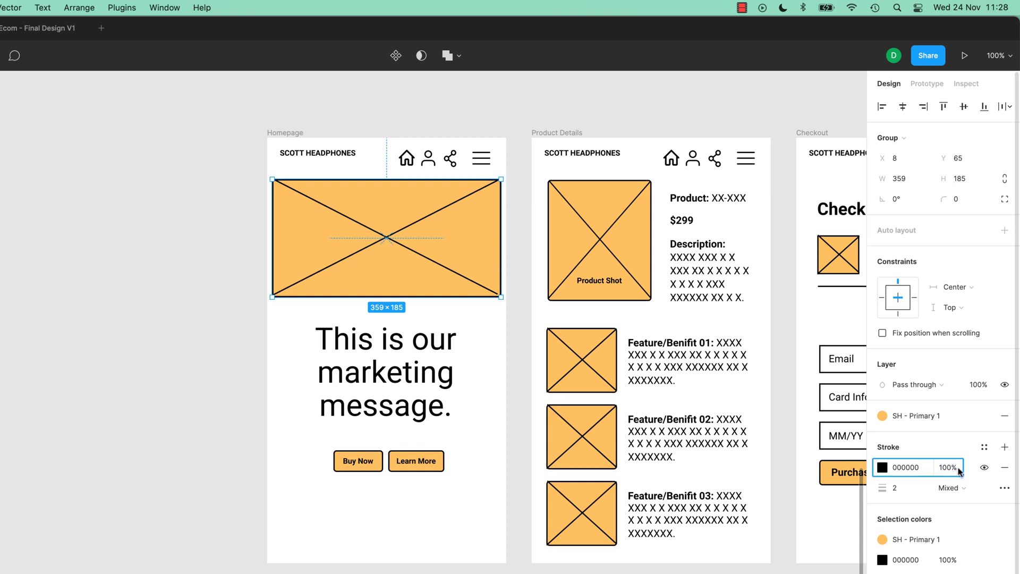
pyautogui.write('/3')
pyautogui.press('Return')
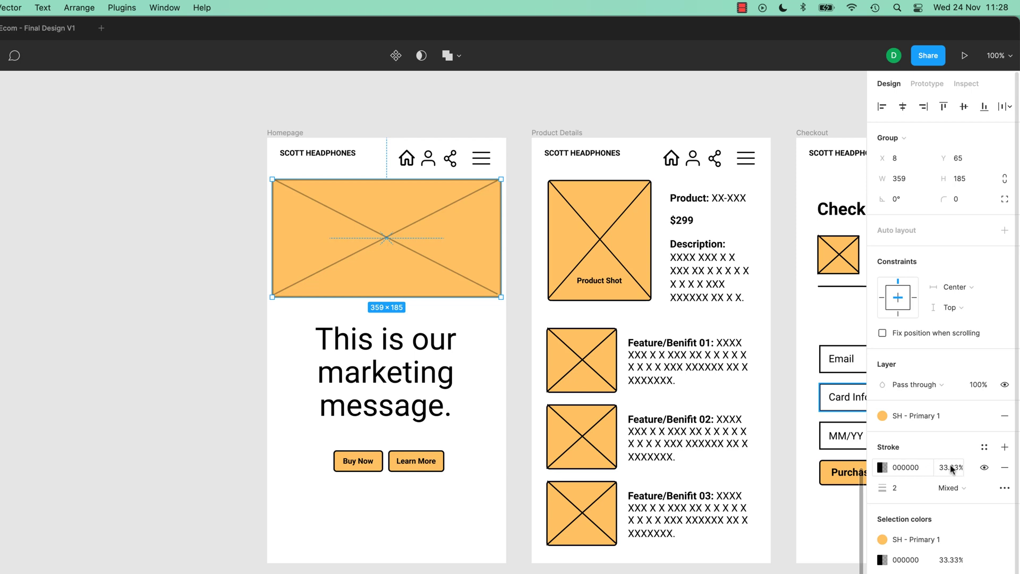
pyautogui.press('super+z')
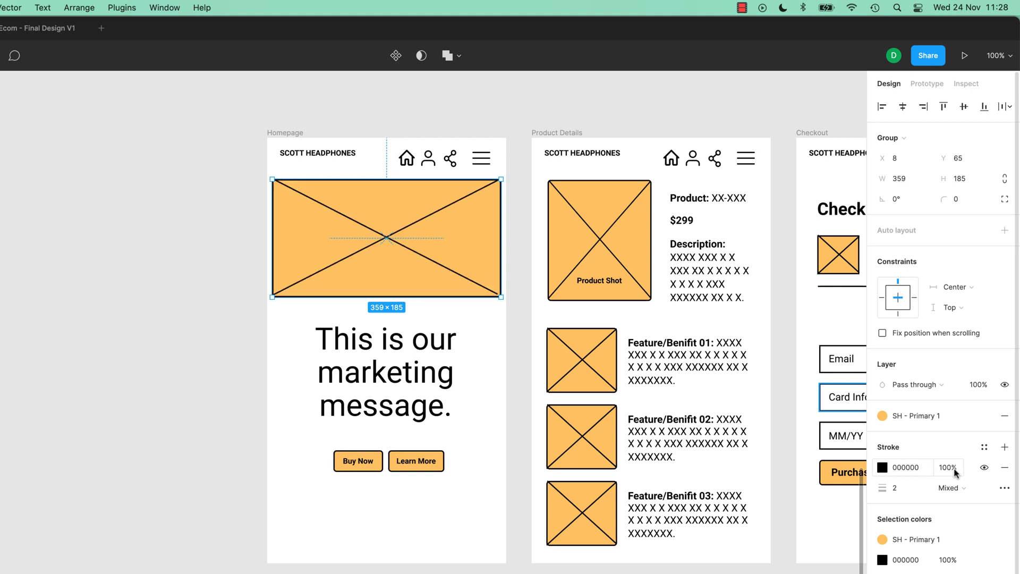
# Set the font size of the Homepage marketing message to 40, and restore it to 48
pyautogui.click(382, 385)
pyautogui.click(966, 406)
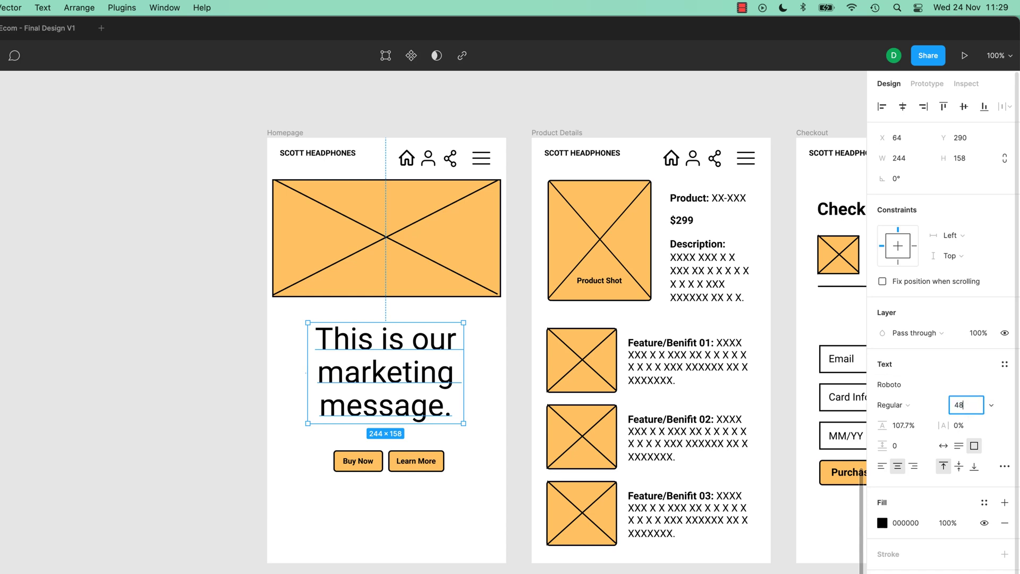
pyautogui.press('BackSpace')
pyautogui.write('0')
pyautogui.press('Return')
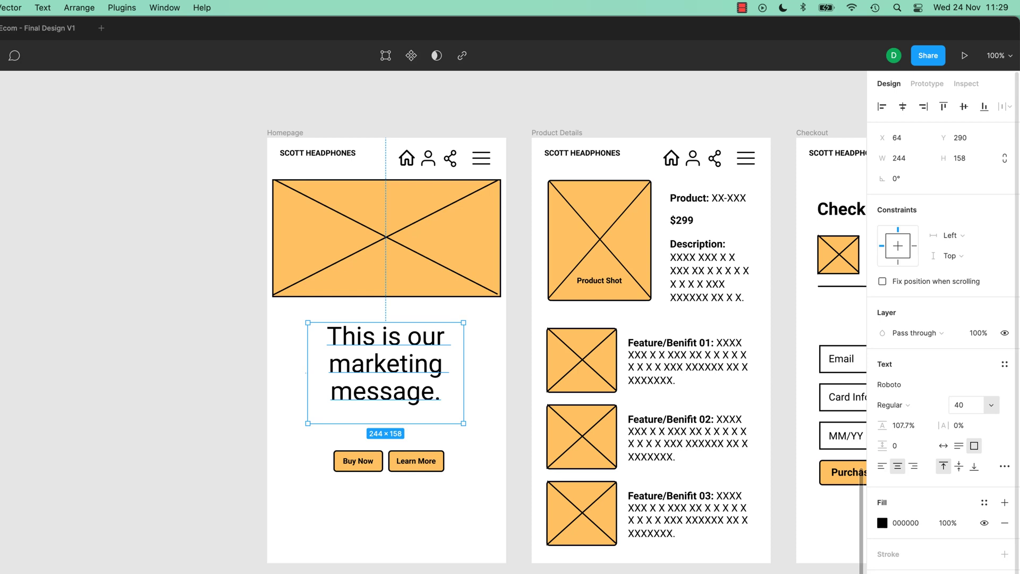
pyautogui.click(974, 410)
pyautogui.write('48')
pyautogui.press('Return')
# Raise the marketing message's font size to 52 in increments of 1, and lower it back to 48
pyautogui.click(964, 407)
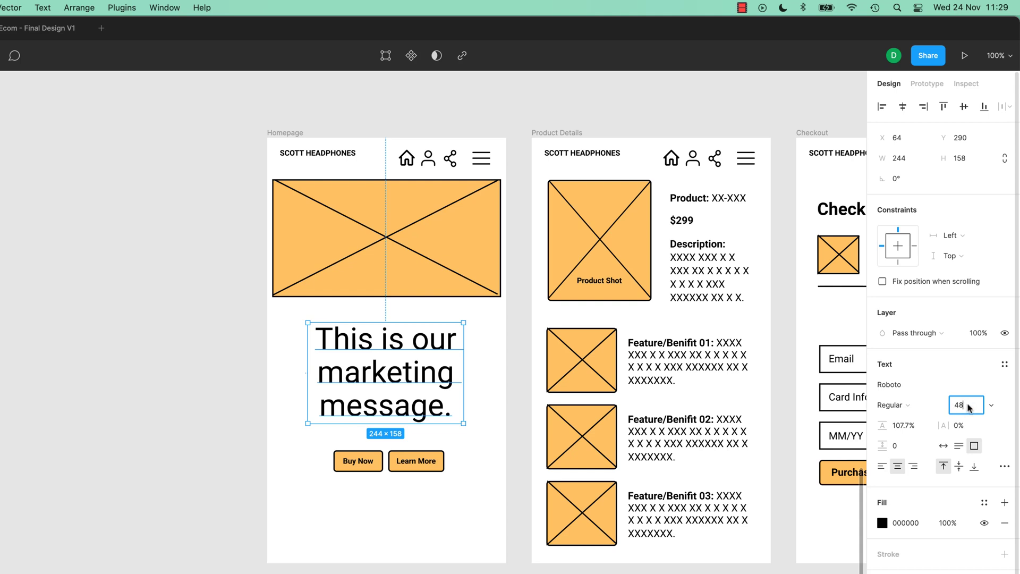
pyautogui.press('Up')
pyautogui.press('Up')
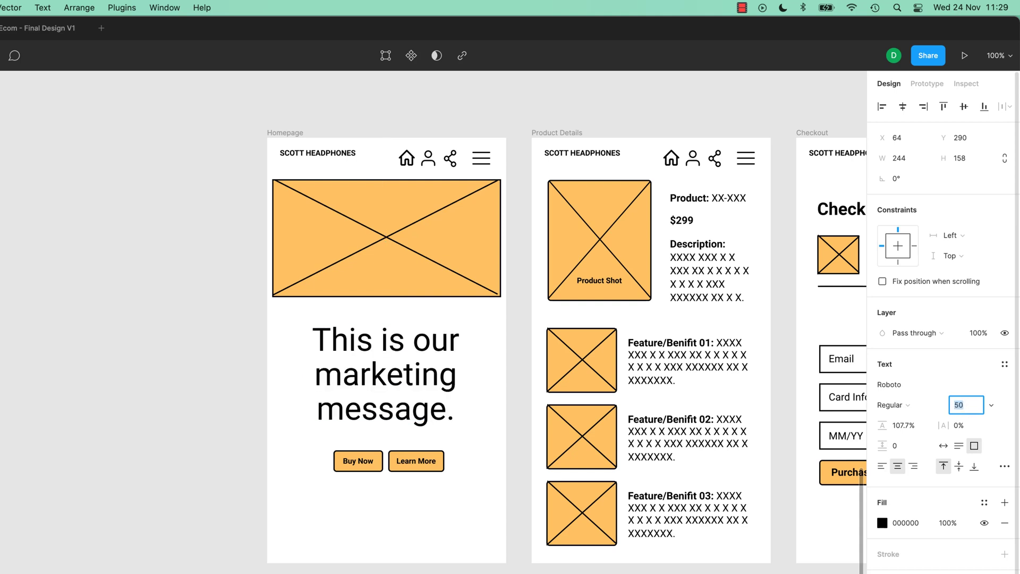
pyautogui.press('Up')
pyautogui.press('Up')
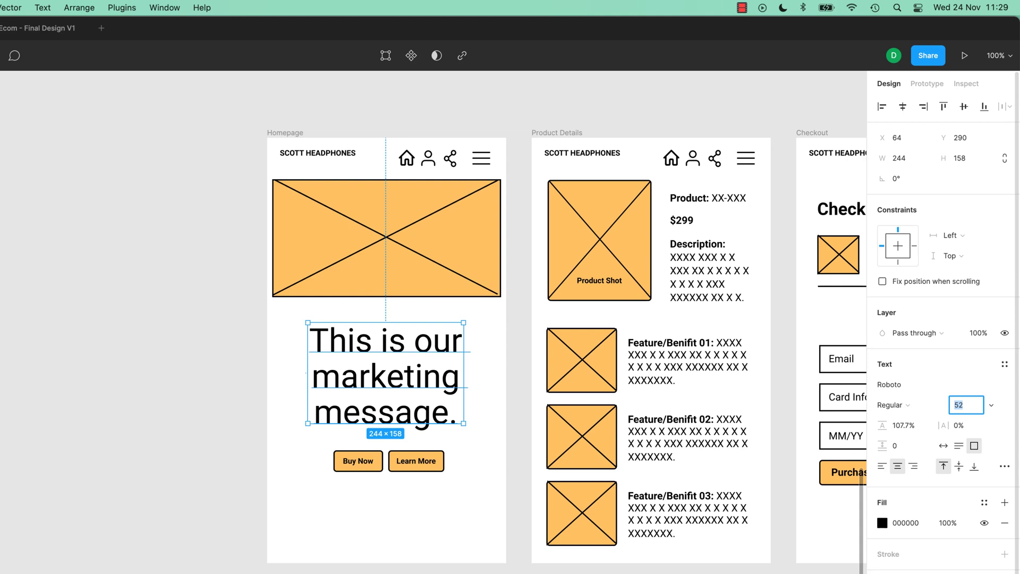
pyautogui.press('Down')
pyautogui.press('Down')
pyautogui.press('Down')
pyautogui.press('Down')
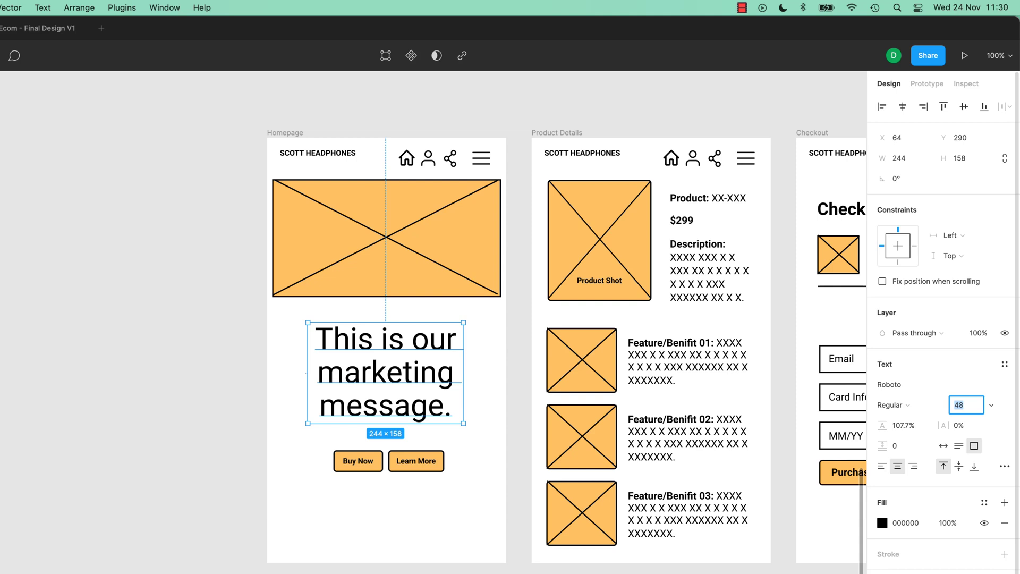
# Lower the marketing message's font size to 24 in increments of 8, and raise it back to 48 the same way
pyautogui.write('40')
pyautogui.press('Return')
pyautogui.write('32')
pyautogui.press('Return')
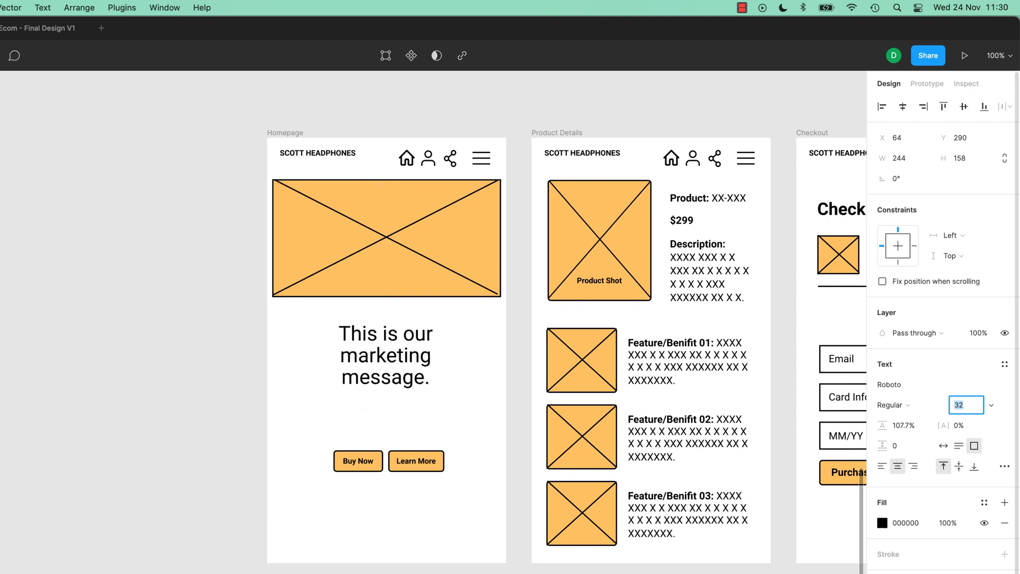
pyautogui.write('24')
pyautogui.press('Return')
pyautogui.write('32')
pyautogui.press('Return')
pyautogui.write('40')
pyautogui.press('Return')
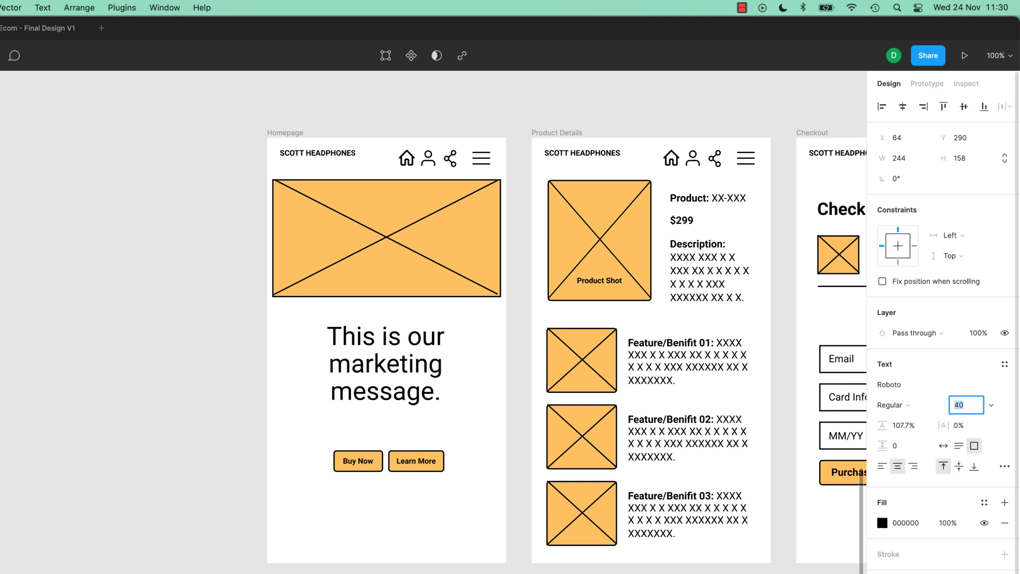
pyautogui.write('48')
pyautogui.press('Return')
pyautogui.click(991, 405)
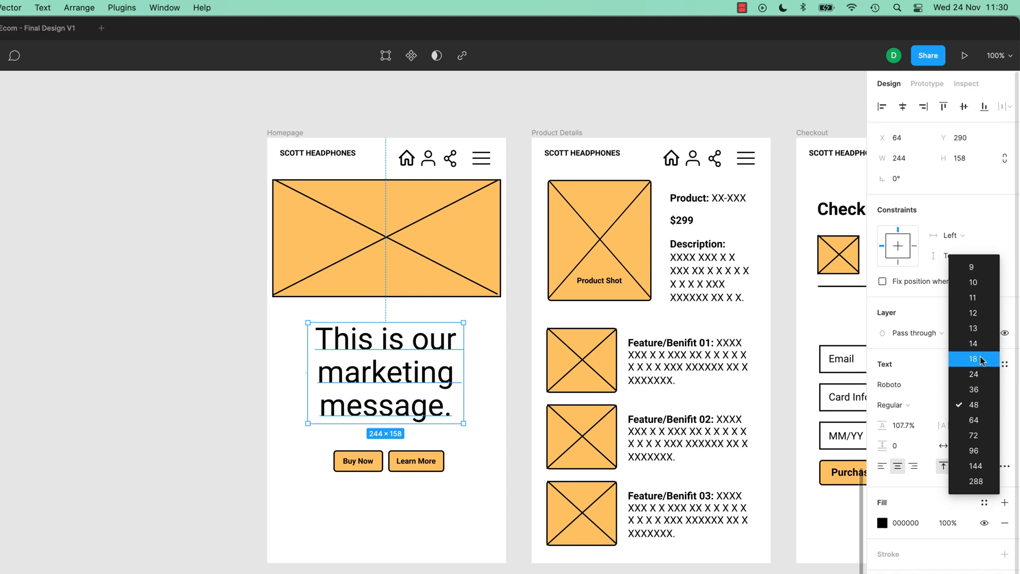
pyautogui.click(779, 422)
# Lower the marketing message's font size to 16 in increments of 8, and bring it back up to 48
pyautogui.click(968, 410)
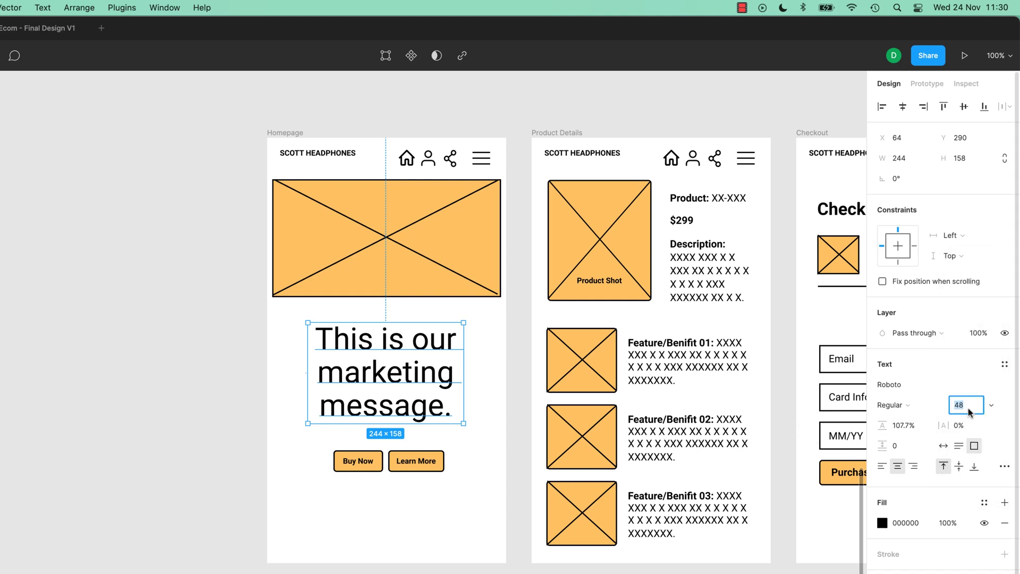
pyautogui.hotkey('shift', 'Down')
pyautogui.hotkey('shift', 'Down')
pyautogui.hotkey('shift', 'Down')
pyautogui.hotkey('shift', 'Down')
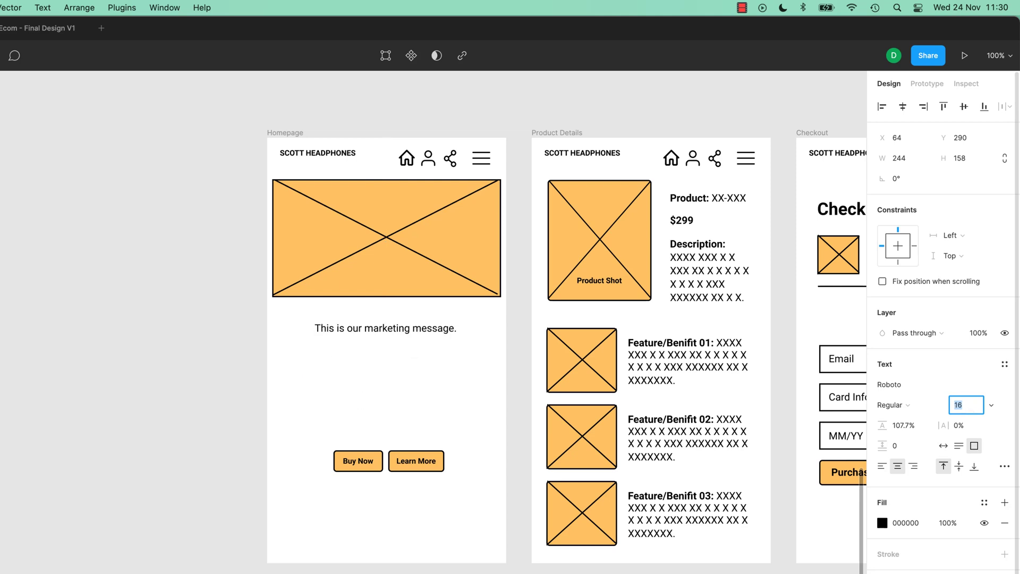
pyautogui.press('Up')
pyautogui.press('Up')
pyautogui.press('Up')
pyautogui.press('Up')
pyautogui.press('Up')
pyautogui.press('Up')
pyautogui.press('Up')
pyautogui.press('Up')
pyautogui.press('Up')
pyautogui.press('Up')
pyautogui.press('Up')
pyautogui.press('Up')
pyautogui.press('Up')
pyautogui.press('Up')
pyautogui.press('Up')
pyautogui.press('Up')
pyautogui.press('Up')
pyautogui.press('Up')
pyautogui.press('Up')
pyautogui.press('Up')
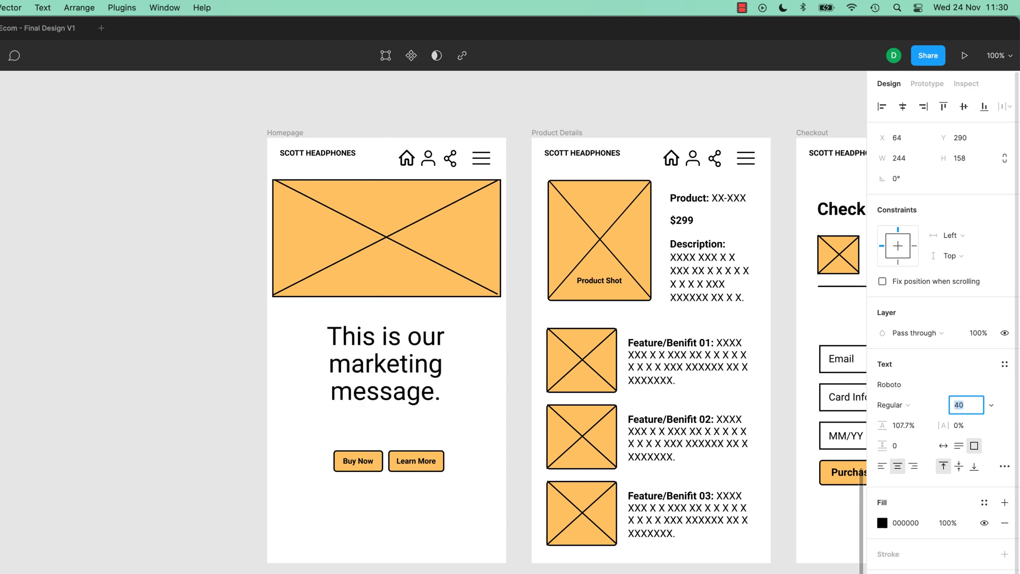
pyautogui.press('Up')
pyautogui.press('Up')
pyautogui.press('Up')
pyautogui.press('Up')
pyautogui.press('Up')
pyautogui.press('Up')
pyautogui.press('Up')
pyautogui.press('Up')
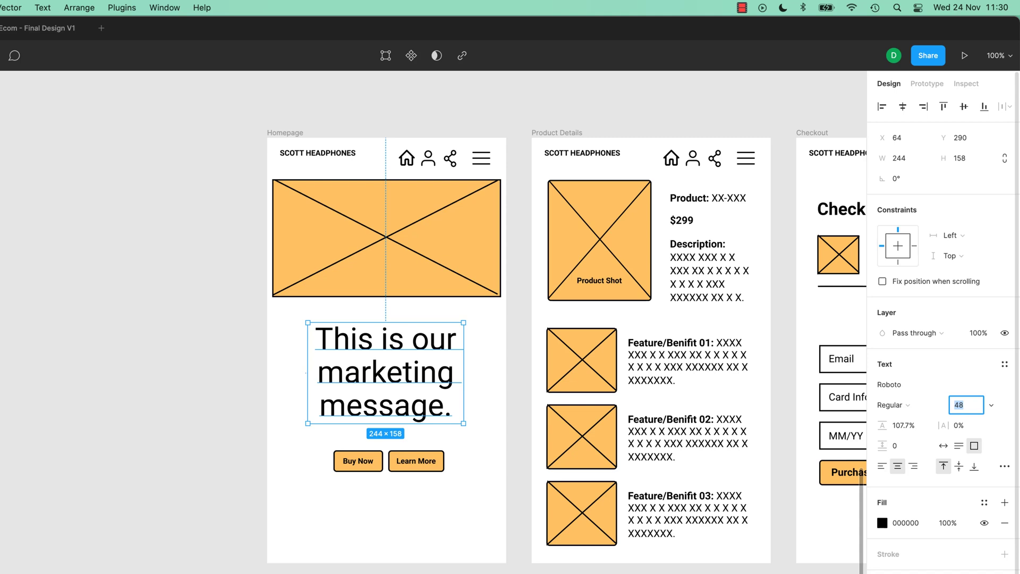
# Move the Homepage marketing message horizontally by raising its X position past 78 in small increments
pyautogui.click(905, 139)
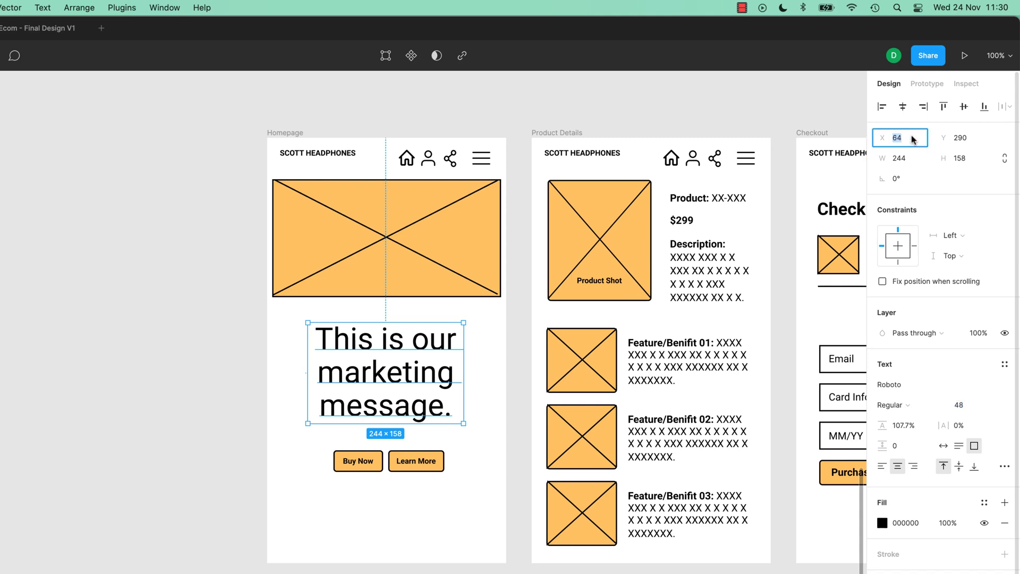
pyautogui.press('Up')
pyautogui.press('Up')
pyautogui.press('Up')
pyautogui.press('Up')
pyautogui.press('Up')
pyautogui.press('Up')
pyautogui.press('Up')
pyautogui.press('Up')
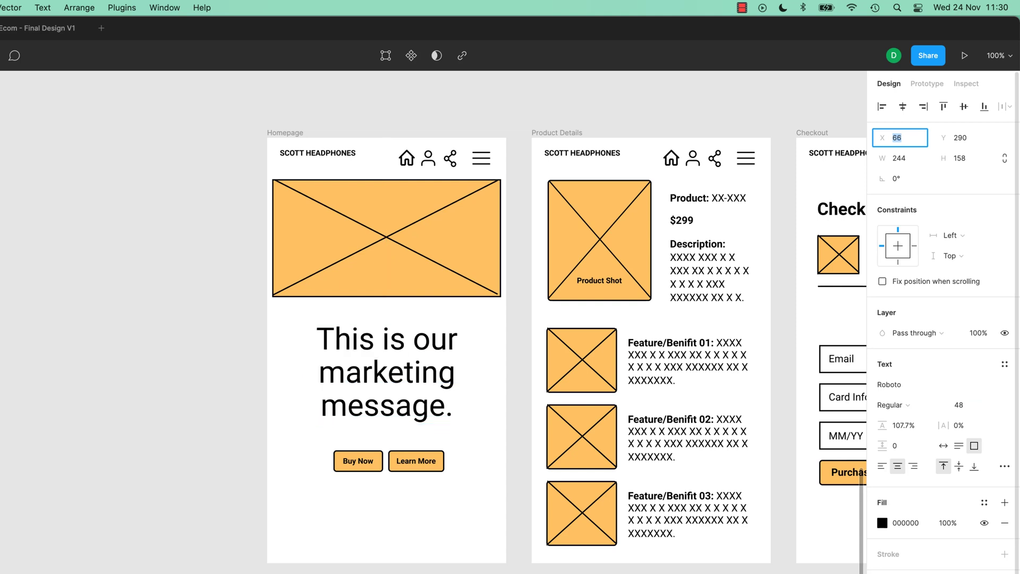
pyautogui.press('Up')
pyautogui.press('Up')
pyautogui.press('Up')
pyautogui.press('Up')
pyautogui.press('Up')
pyautogui.press('Up')
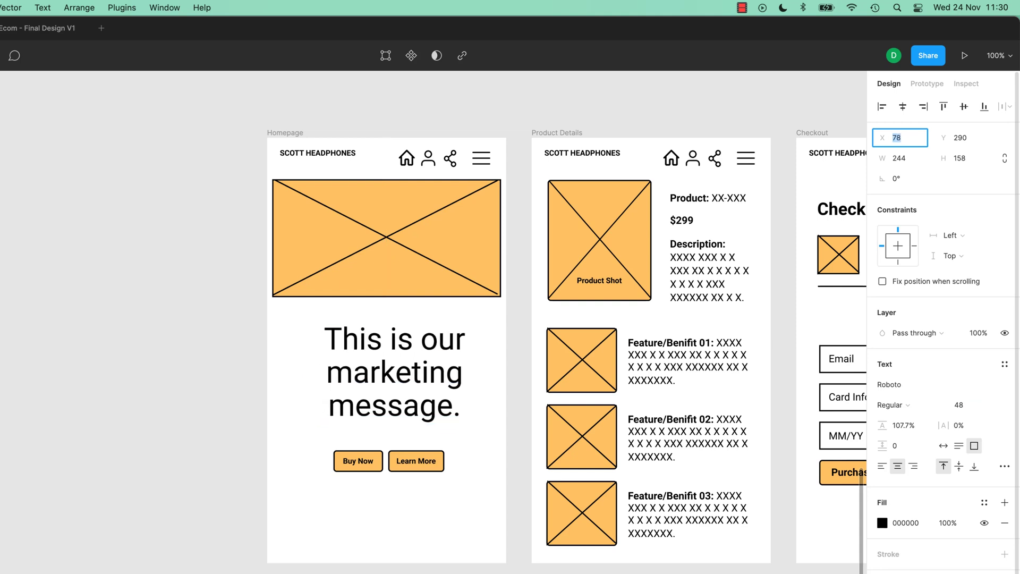
pyautogui.press('Up')
pyautogui.press('Up')
pyautogui.press('Up')
pyautogui.press('Up')
pyautogui.press('Up')
pyautogui.press('Up')
pyautogui.press('Up')
pyautogui.press('Up')
pyautogui.press('Up')
pyautogui.press('Up')
pyautogui.press('Up')
pyautogui.press('Up')
pyautogui.press('Up')
pyautogui.press('Up')
pyautogui.press('Up')
pyautogui.press('Up')
pyautogui.press('Up')
pyautogui.press('Up')
pyautogui.press('Up')
pyautogui.press('Up')
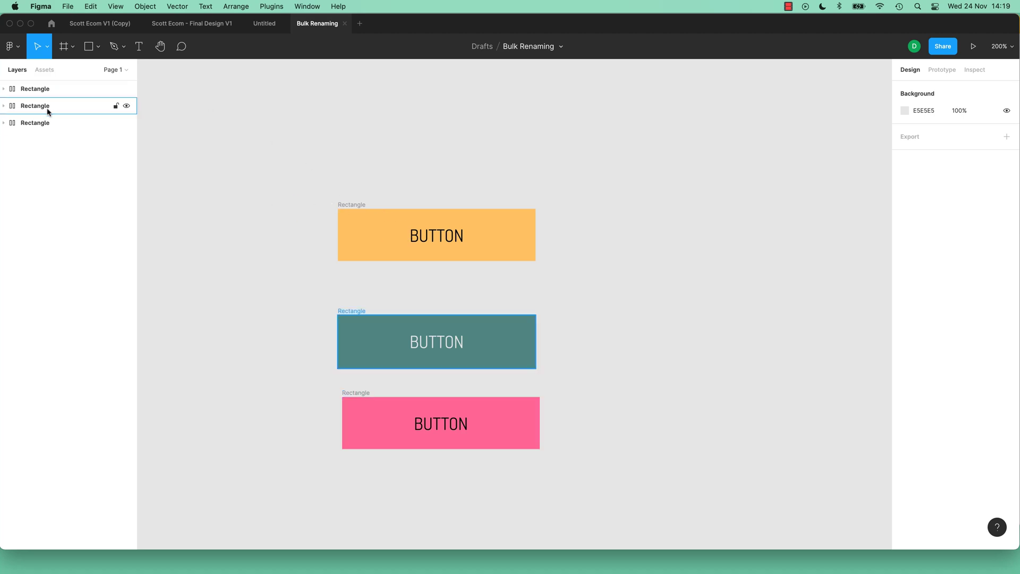
# Bulk rename the three Rectangle frames in the Bulk Renaming file to "Button"
pyautogui.moveTo(294, 155); pyautogui.dragTo(607, 475)
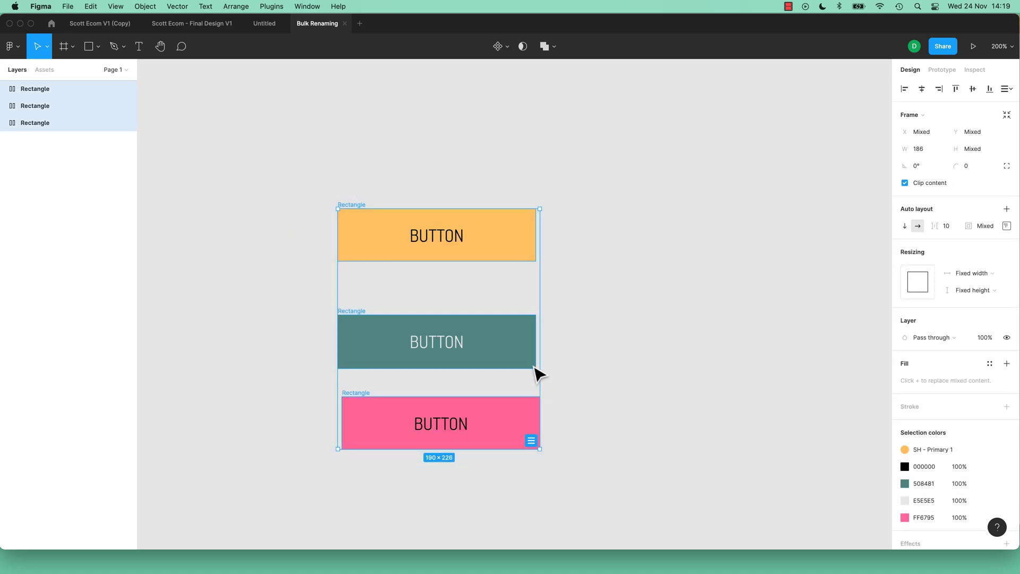
pyautogui.press('super+r')
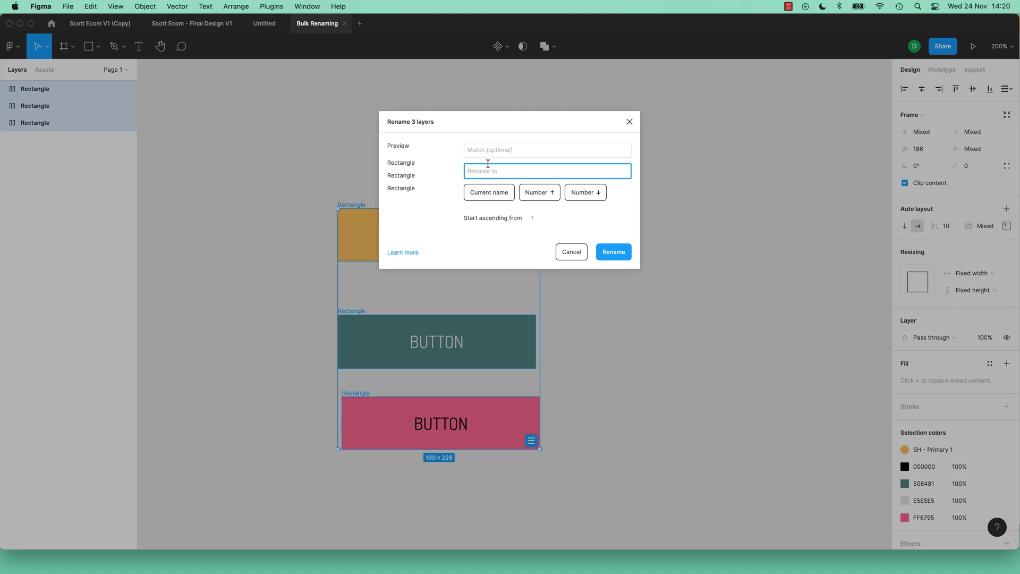
pyautogui.write('Button')
pyautogui.click(606, 243)
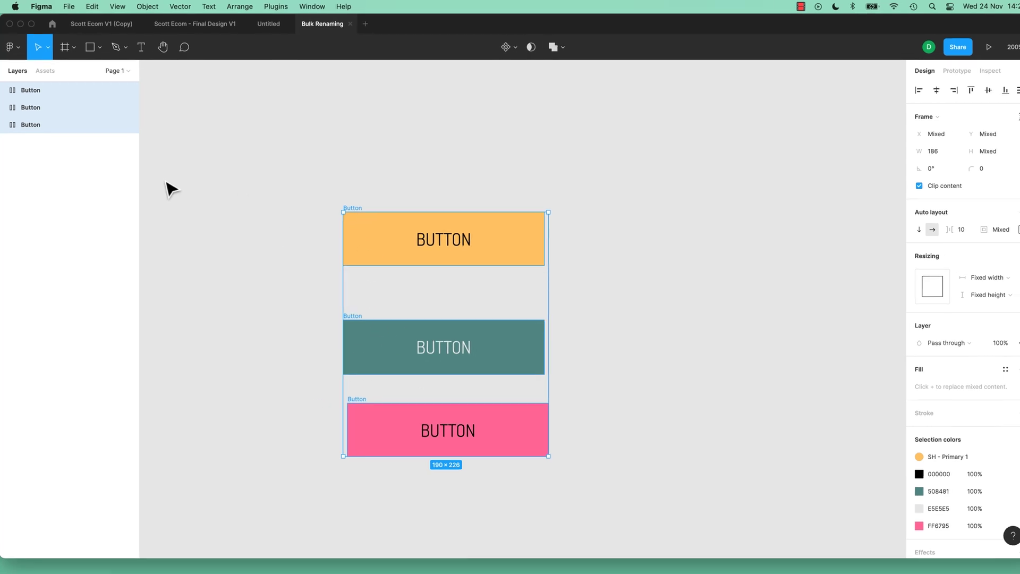
# Bulk rename the three Button frames with their current name plus an ascending number, giving Button 01 to Button 03
pyautogui.rightClick(38, 90)
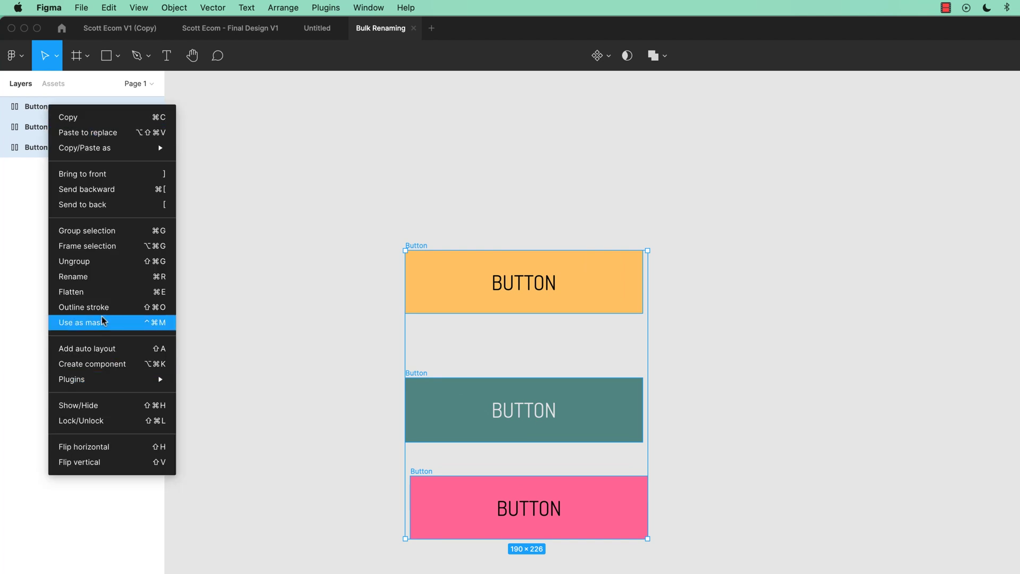
pyautogui.click(77, 276)
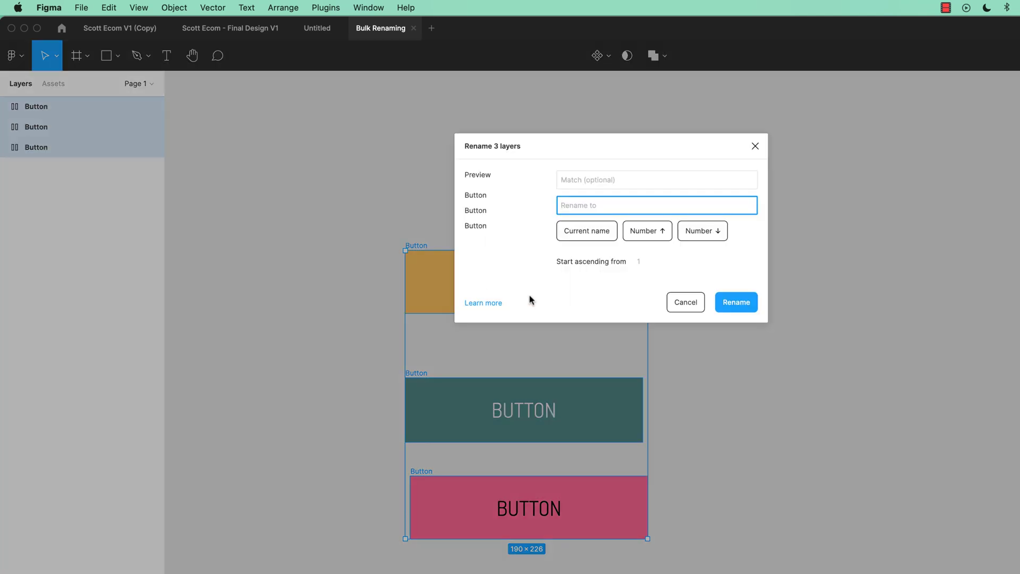
pyautogui.click(587, 234)
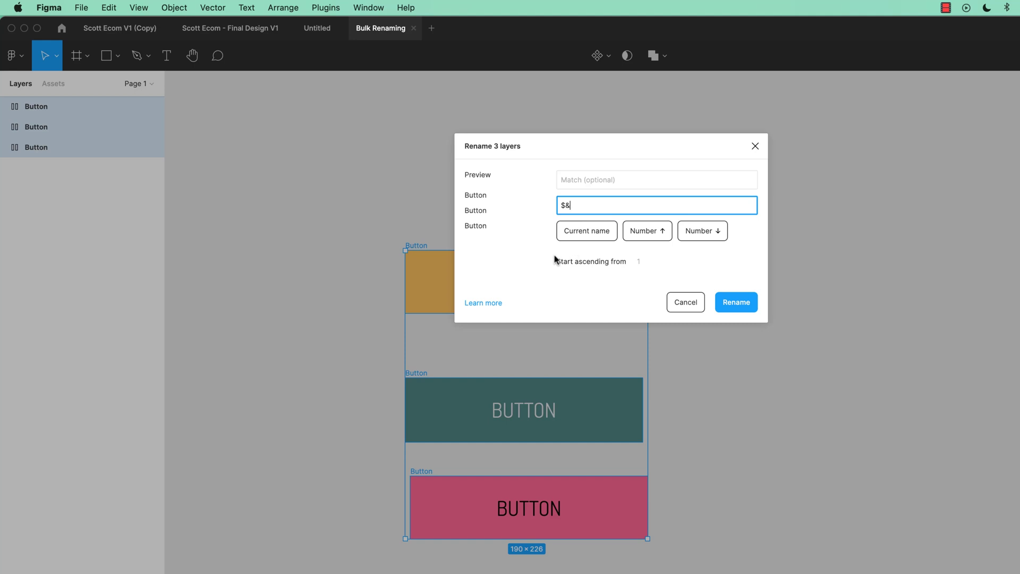
pyautogui.click(653, 233)
pyautogui.click(736, 303)
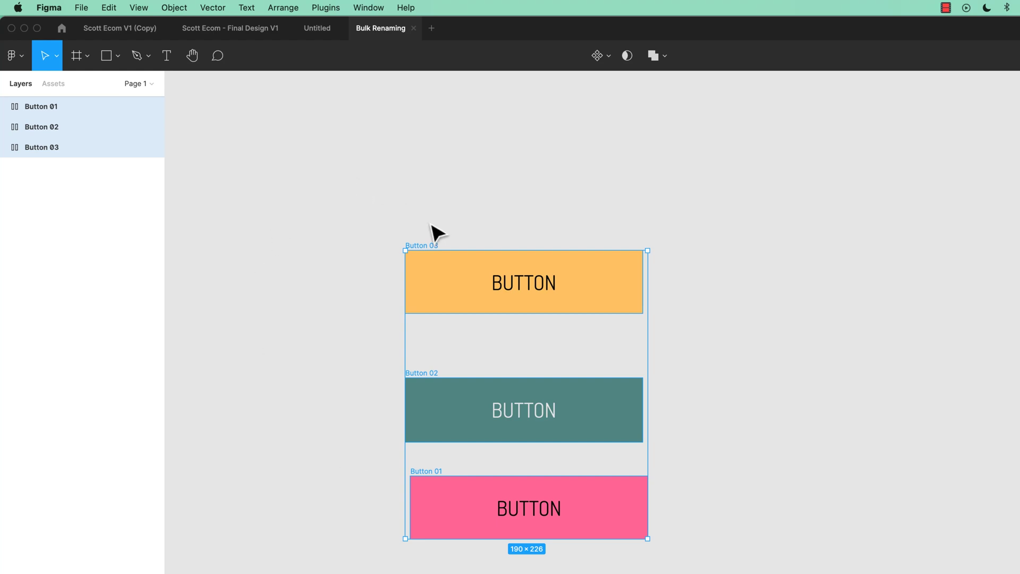
# Create multiple components from the three numbered buttons, and view them in the local assets as a grid and as a list
pyautogui.click(599, 56)
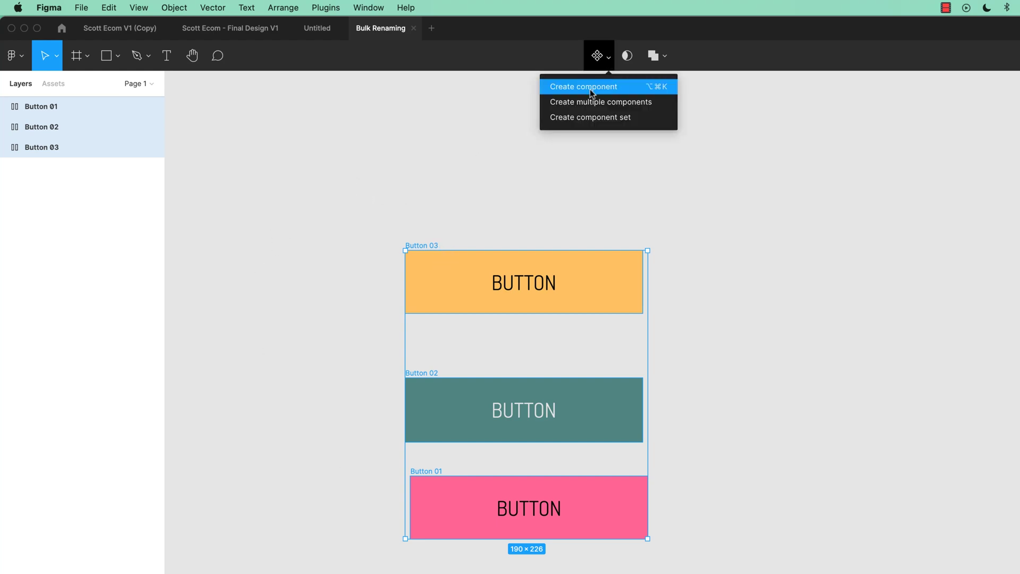
pyautogui.click(638, 103)
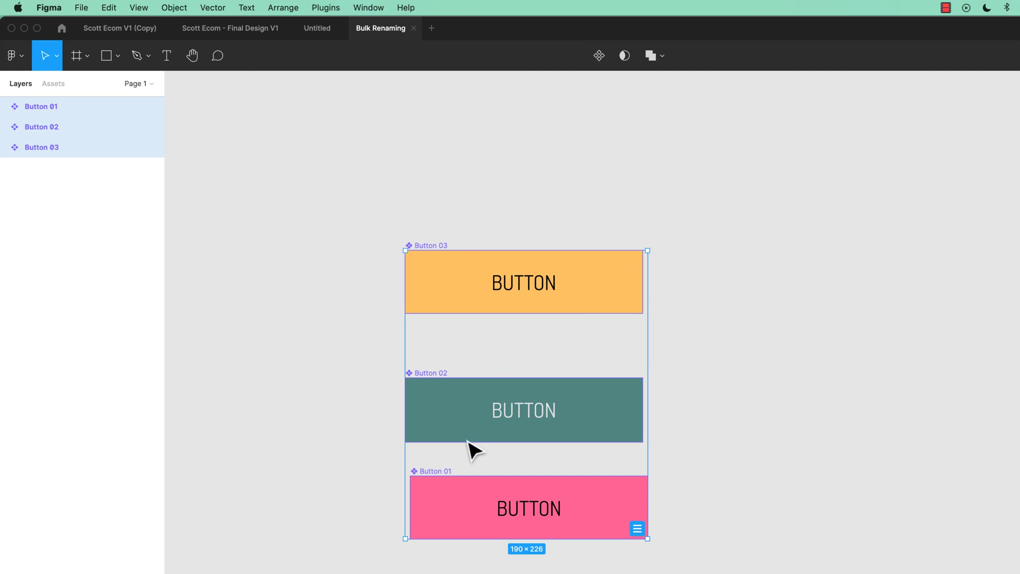
pyautogui.click(53, 84)
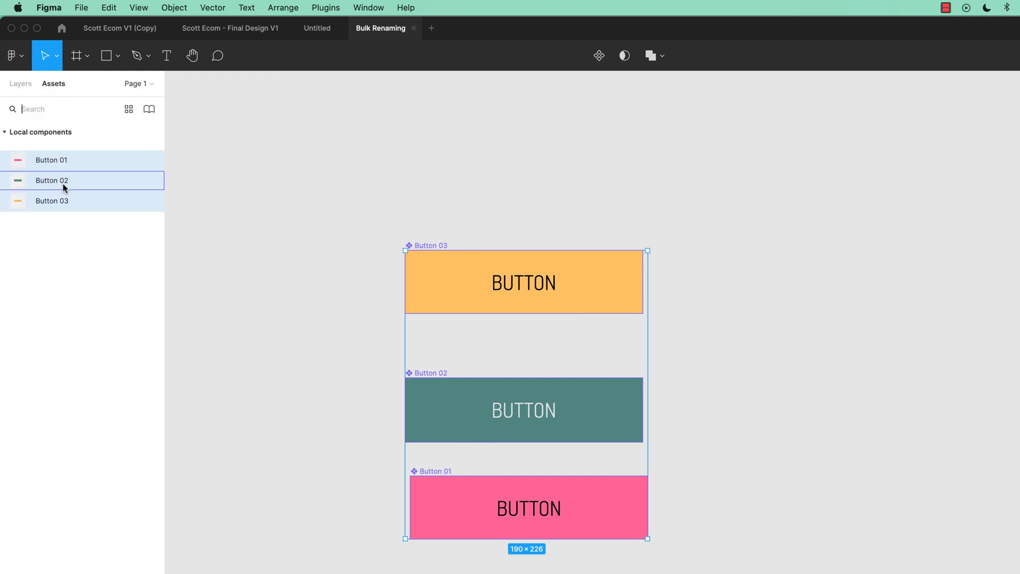
pyautogui.click(129, 109)
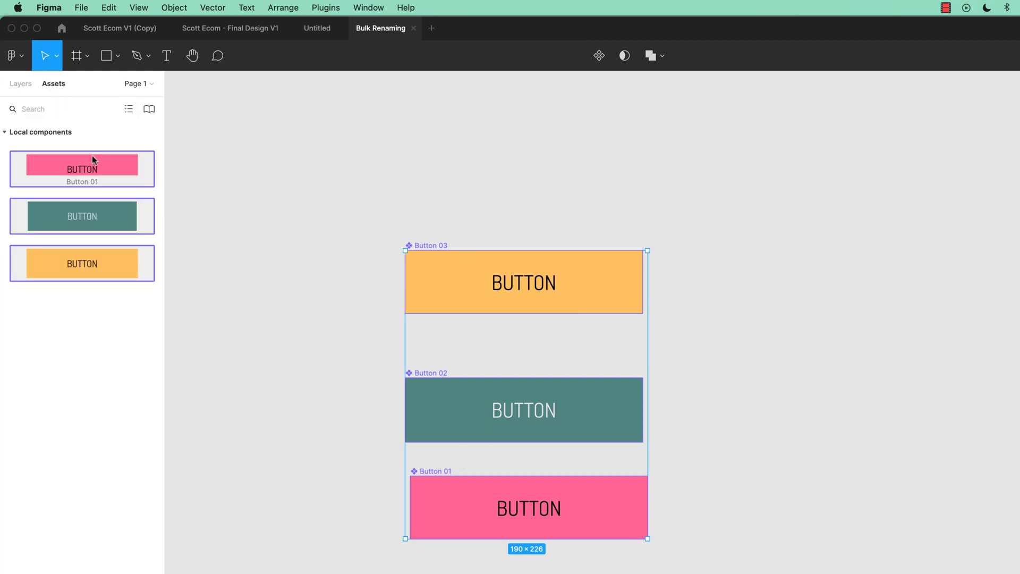
pyautogui.click(129, 109)
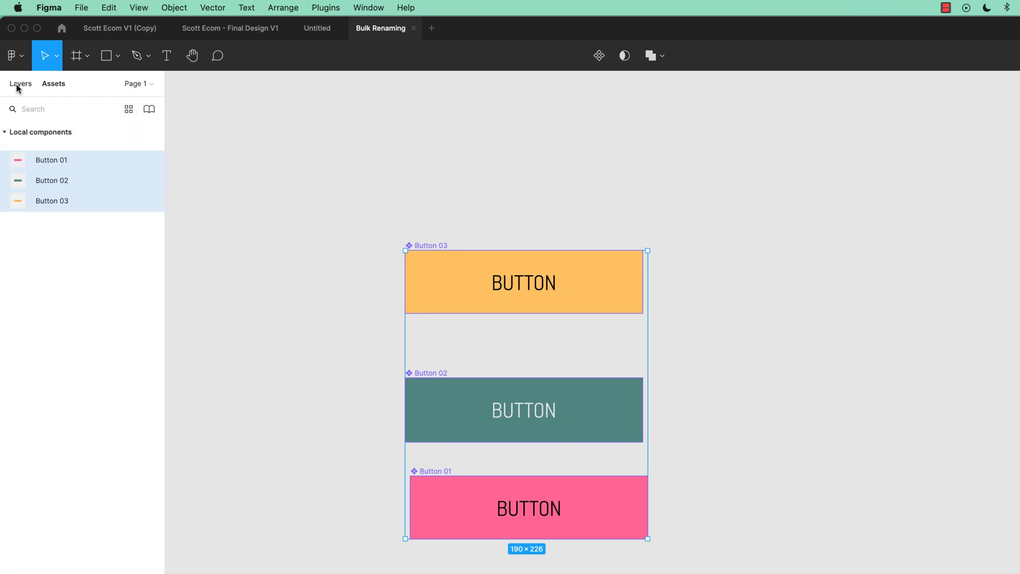
# Bulk rename the three numbered button components to "Button / Small"
pyautogui.moveTo(366, 172); pyautogui.dragTo(758, 573)
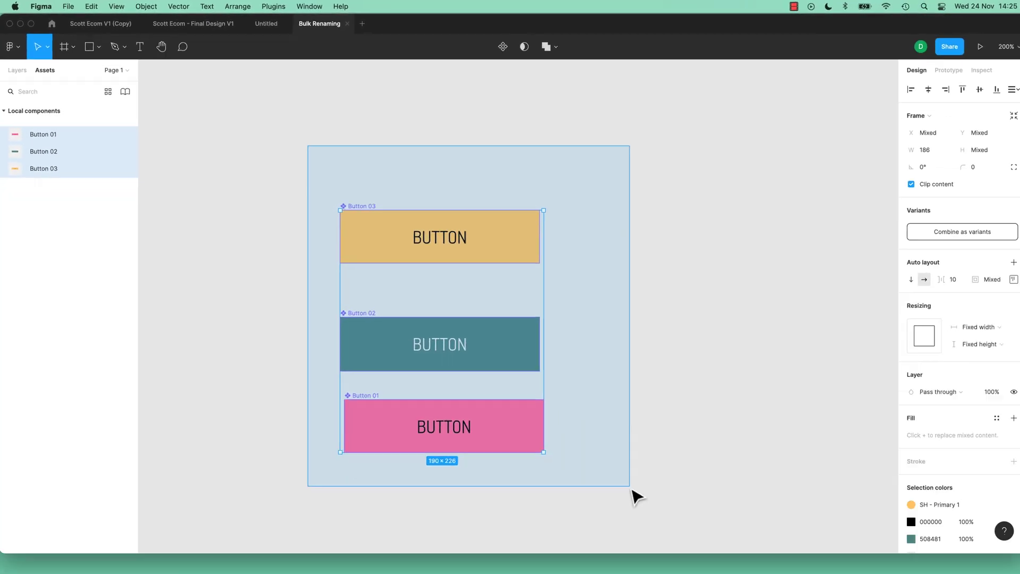
pyautogui.moveTo(632, 490); pyautogui.dragTo(631, 488)
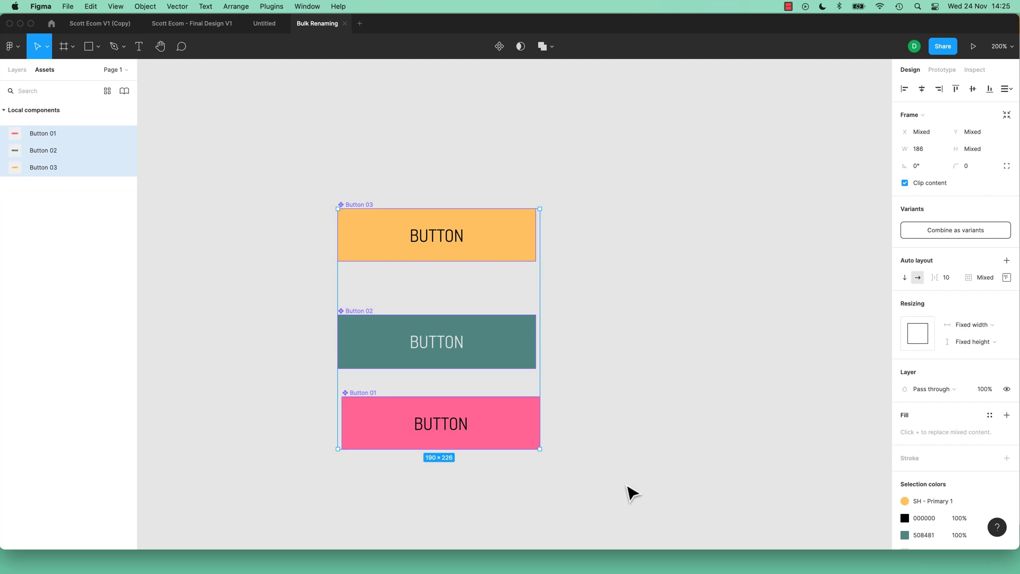
pyautogui.press('super+r')
pyautogui.write('Butto')
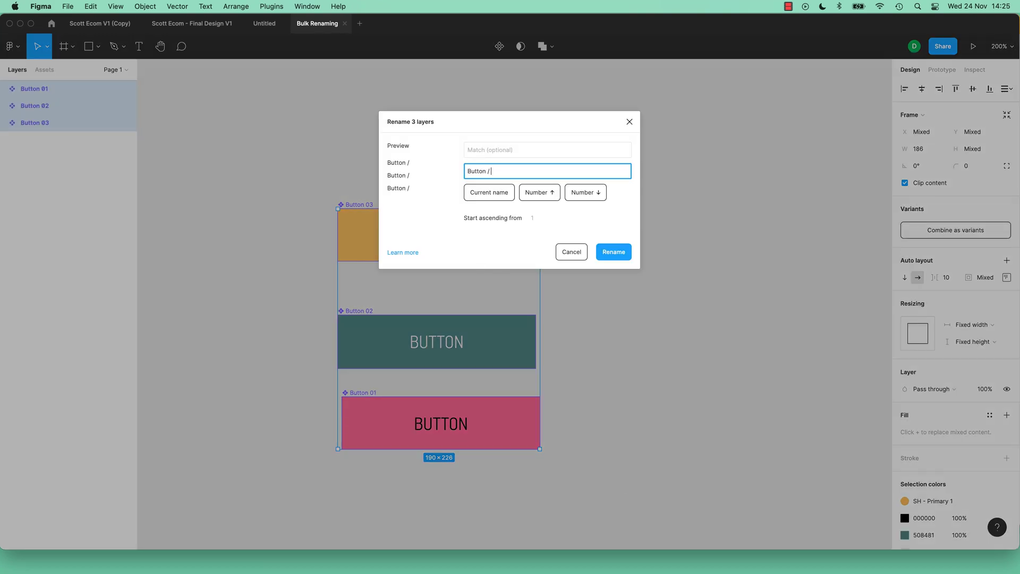
pyautogui.write('n / Smal')
pyautogui.click(612, 253)
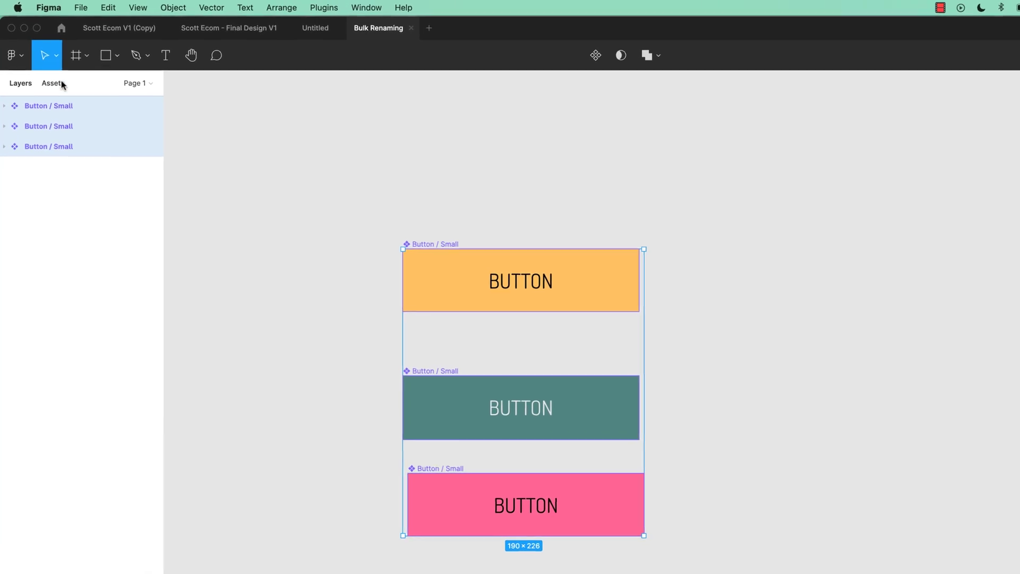
# Expand the Button group in the local assets to view its small components
pyautogui.click(61, 84)
pyautogui.click(11, 158)
pyautogui.click(30, 160)
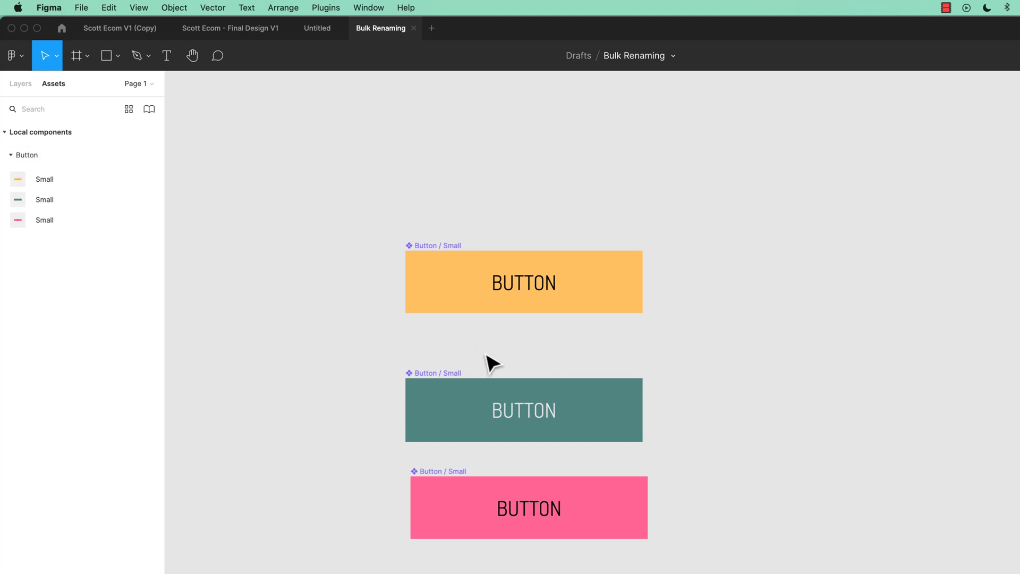
# Rename the pink button component to "Button / Small / Accent" in the layer list
pyautogui.click(24, 87)
pyautogui.click(60, 104)
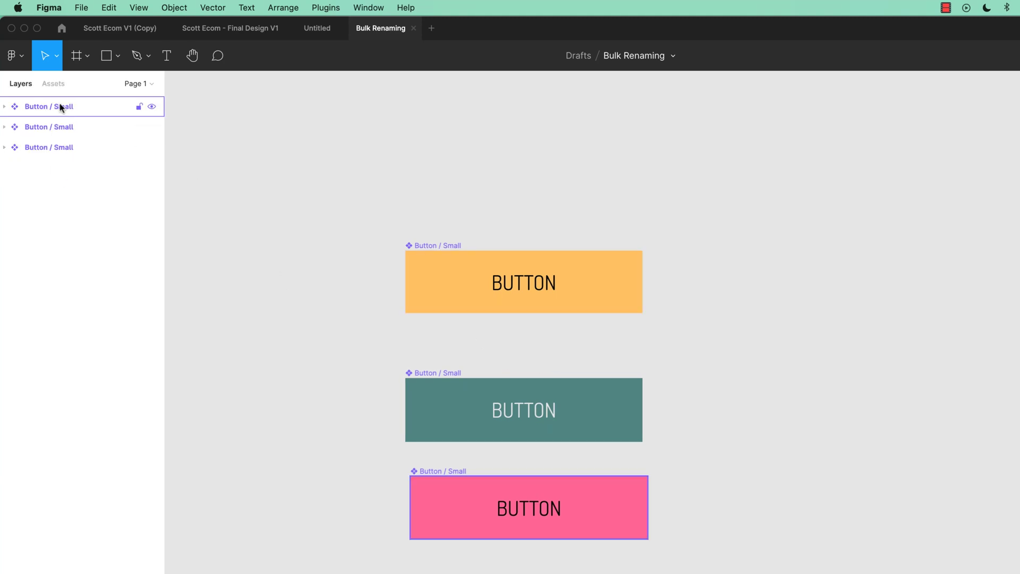
pyautogui.doubleClick(79, 107)
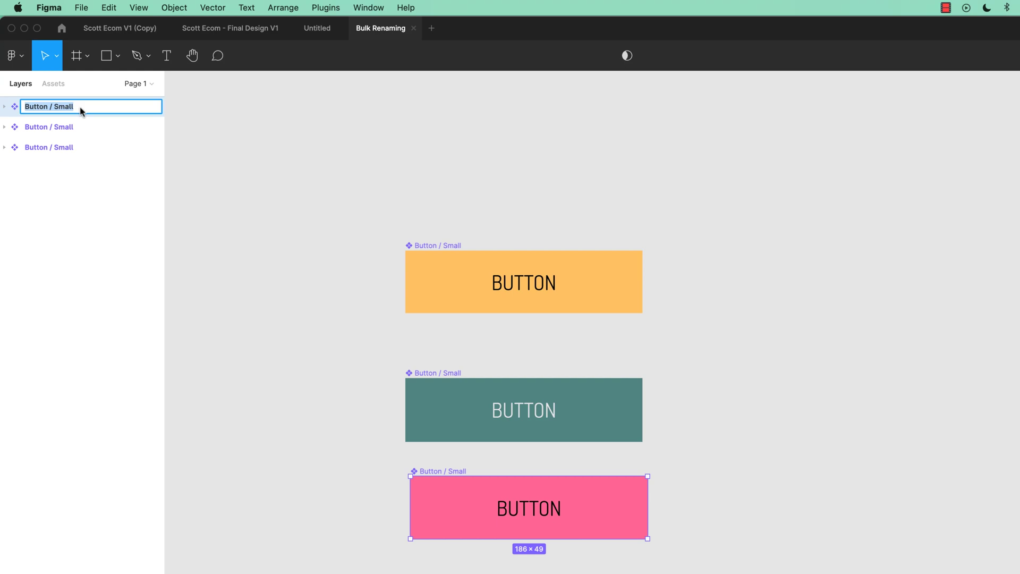
pyautogui.press('Right')
pyautogui.write('/ Accent')
pyautogui.press('Tab')
# Rename the green button component to "Button / Small / Primary" and the yellow one to "Button / Small / Secondary"
pyautogui.press('Right')
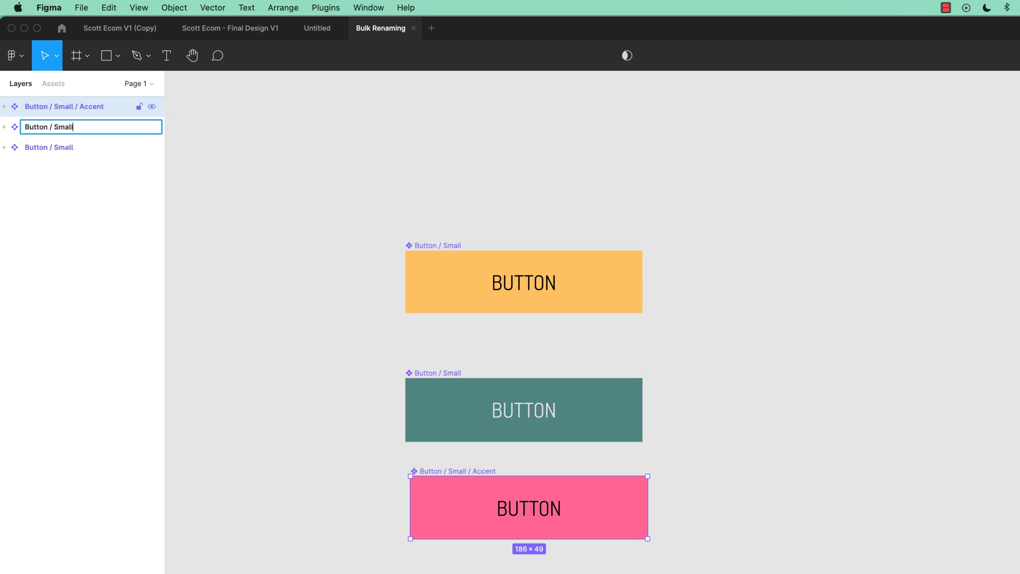
pyautogui.write('.')
pyautogui.write(' / Primary')
pyautogui.press('Tab')
pyautogui.press('Right')
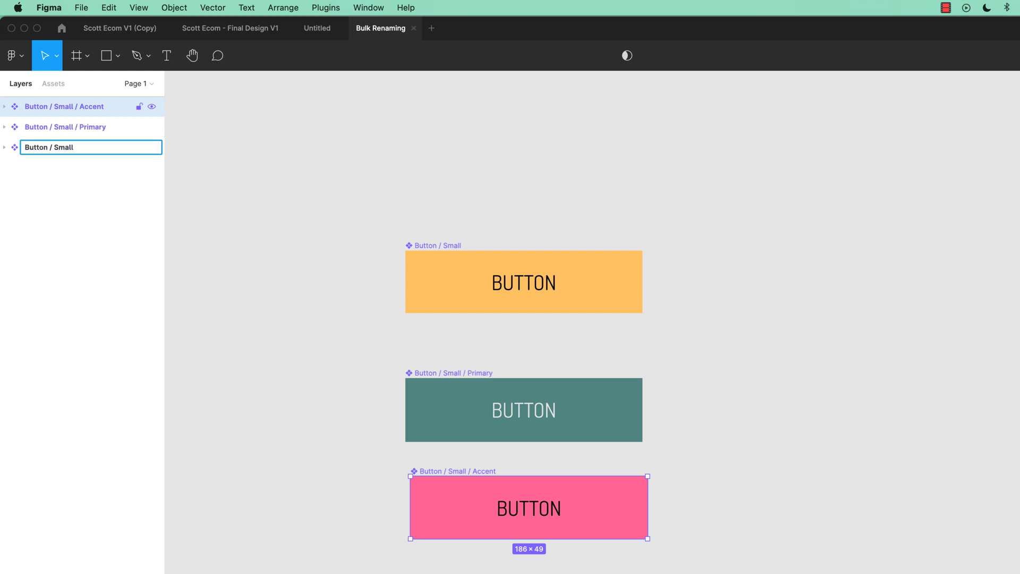
pyautogui.write('/ Secondary')
pyautogui.press('Return')
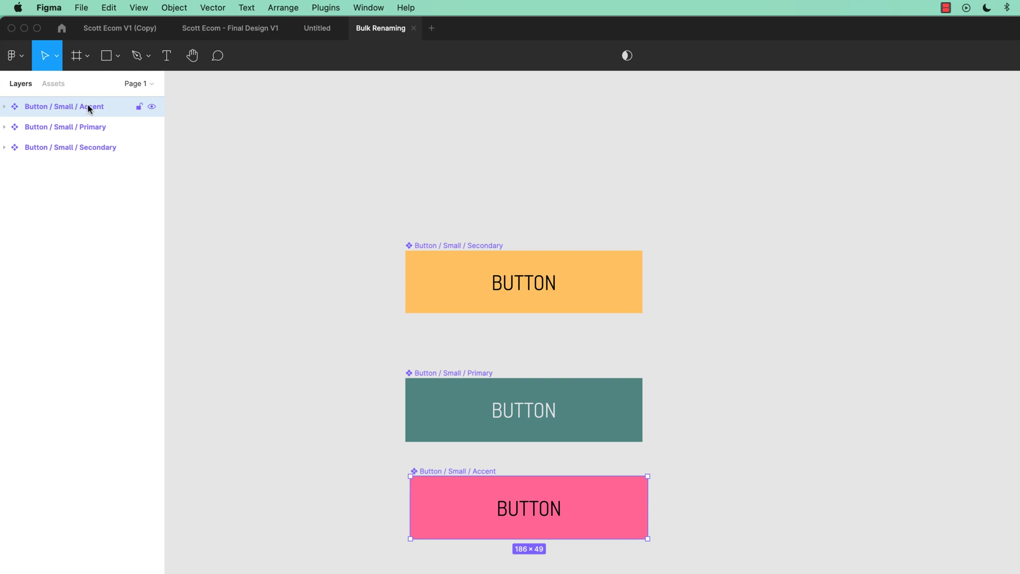
pyautogui.click(108, 182)
# Expand the Button / Small assets group, try placing Primary and Secondary instances on the canvas, and undo both placements
pyautogui.click(54, 84)
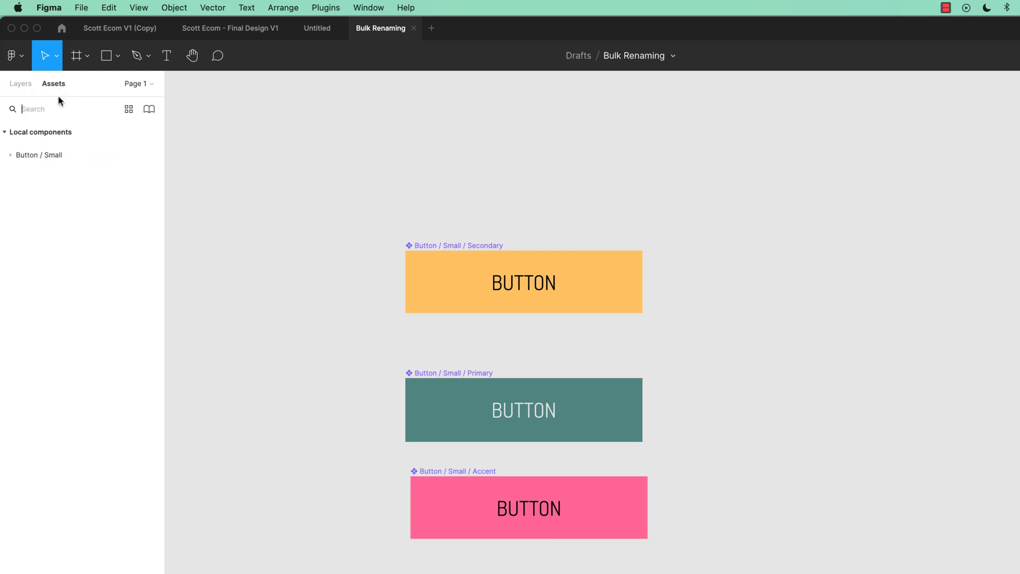
pyautogui.click(11, 155)
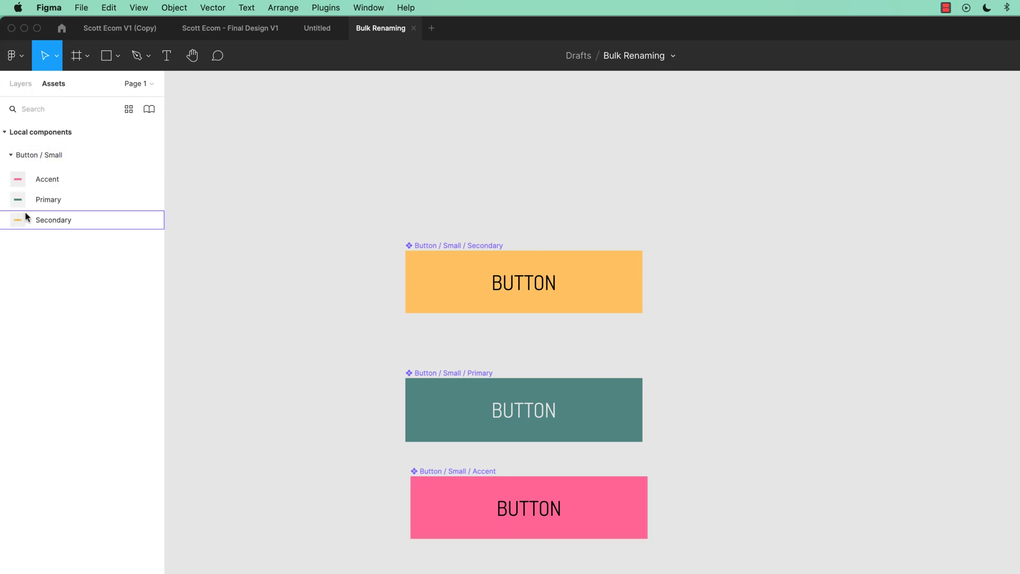
pyautogui.moveTo(50, 199); pyautogui.dragTo(263, 171)
pyautogui.moveTo(75, 221); pyautogui.dragTo(303, 324)
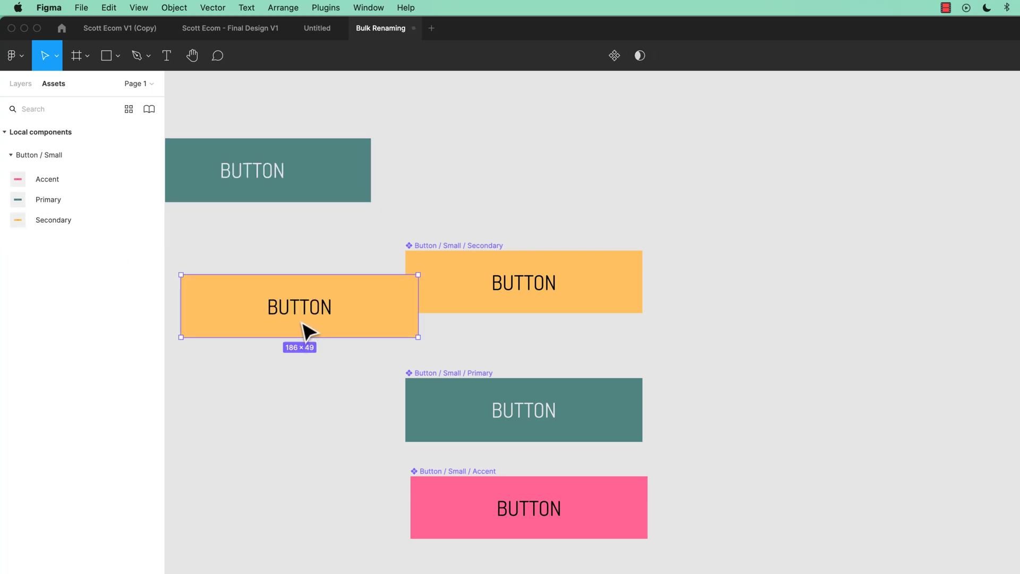
pyautogui.press('super+z')
pyautogui.press('super+z')
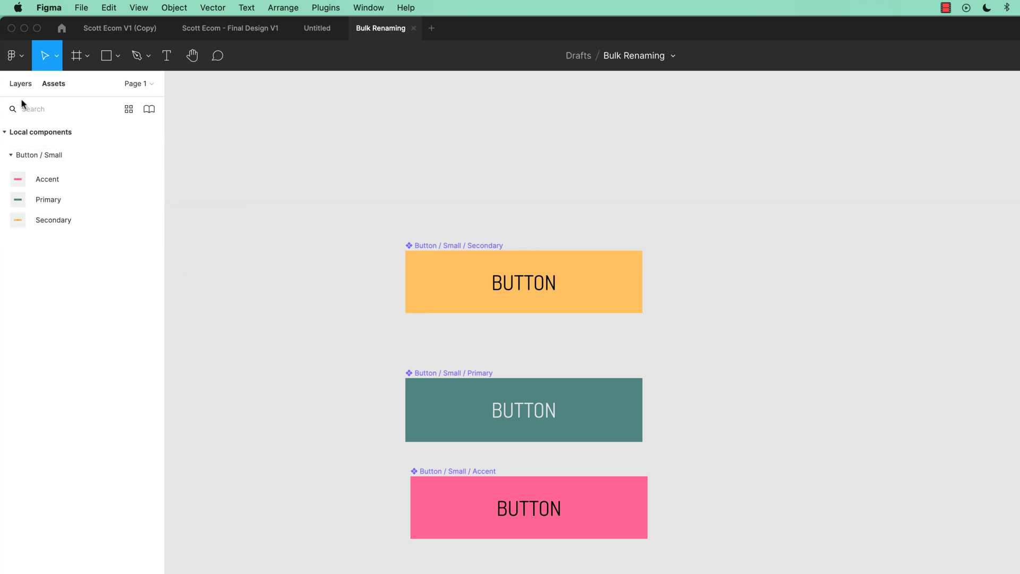
# Duplicate the three small button components beside the originals and detach the copied instances
pyautogui.click(20, 84)
pyautogui.moveTo(330, 216); pyautogui.dragTo(683, 569)
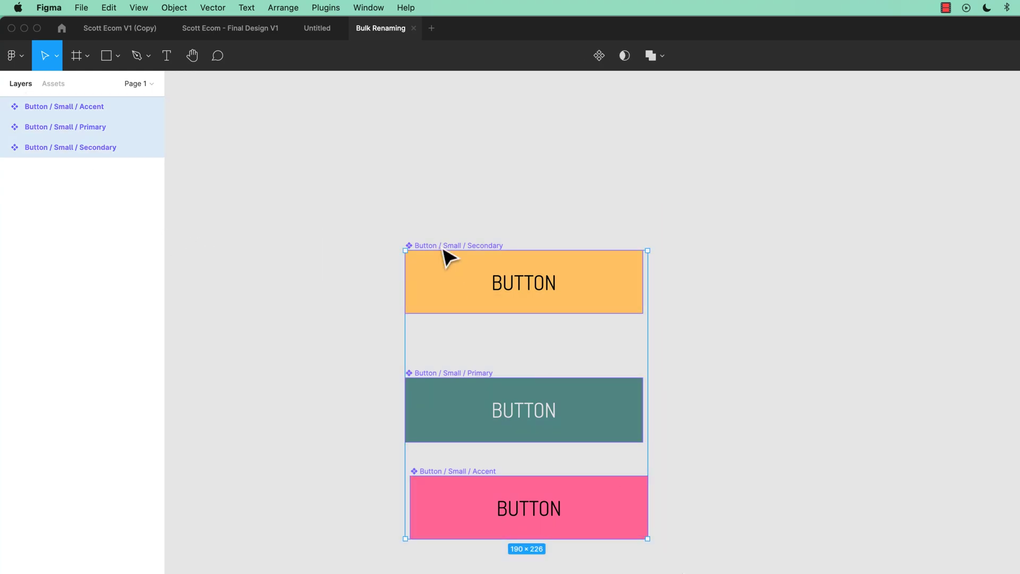
pyautogui.keyDown('alt'); pyautogui.moveTo(446, 257); pyautogui.dragTo(735, 276); pyautogui.keyUp('alt')
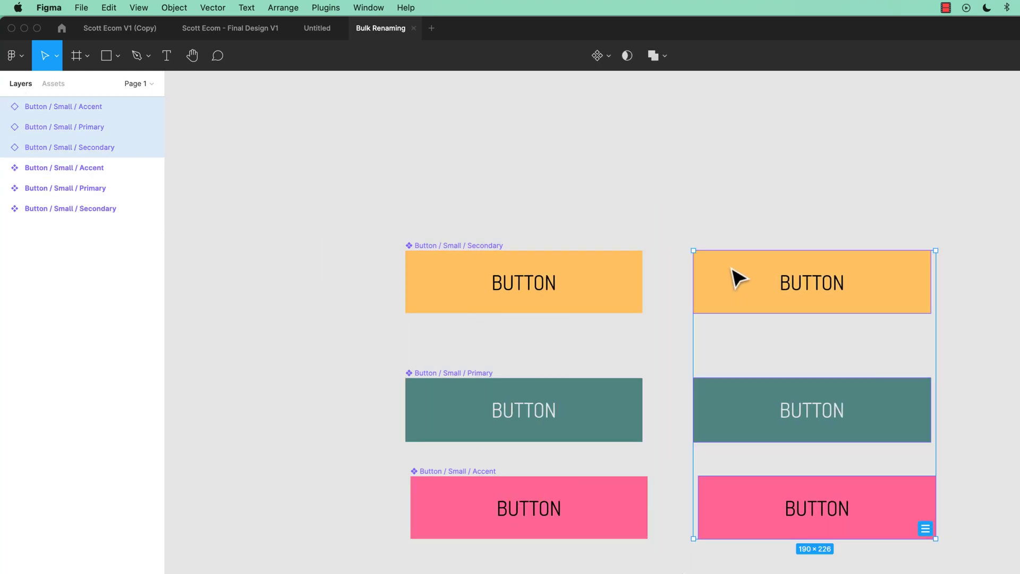
pyautogui.rightClick(751, 287)
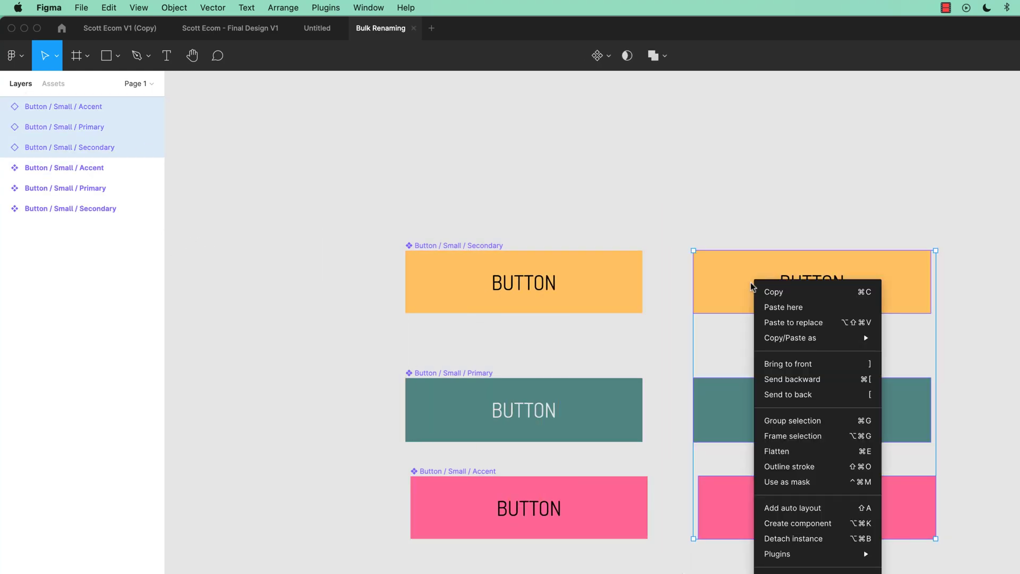
pyautogui.click(801, 540)
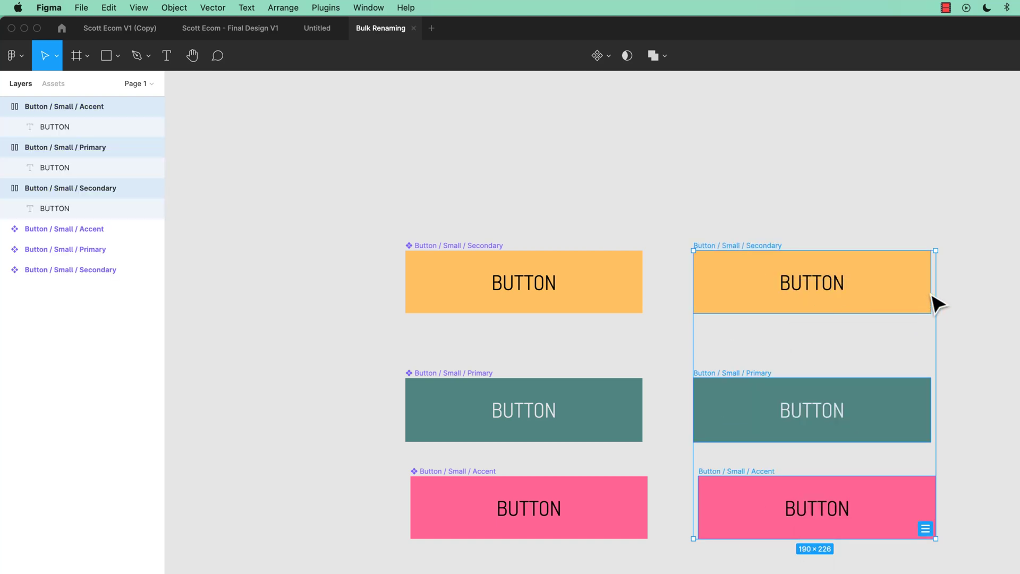
# Enlarge the three detached button copies together to 252 wide and 76 high
pyautogui.moveTo(935, 298); pyautogui.dragTo(1019, 295)
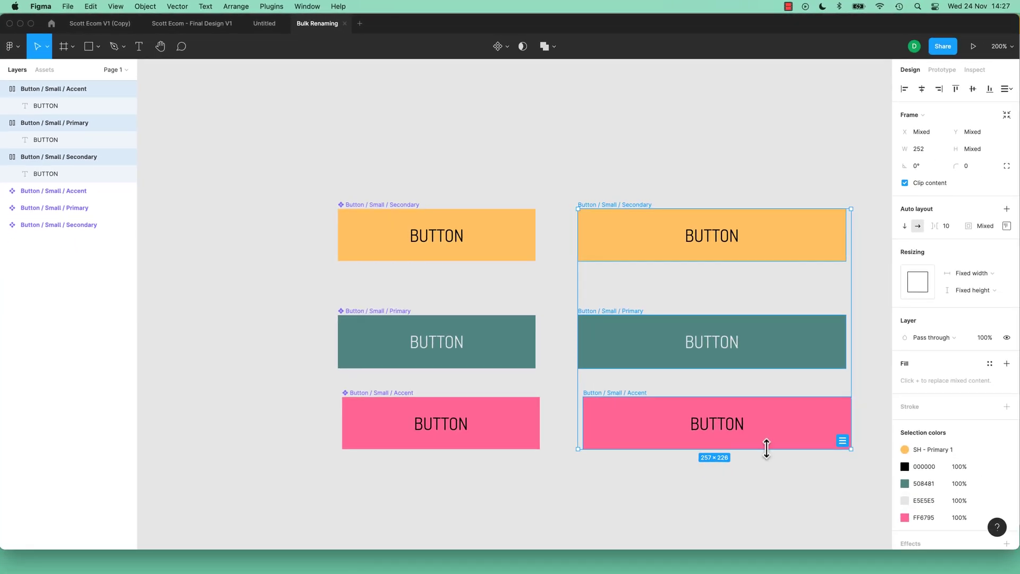
pyautogui.moveTo(766, 448); pyautogui.dragTo(770, 522)
pyautogui.scroll(-5, 722, 344)
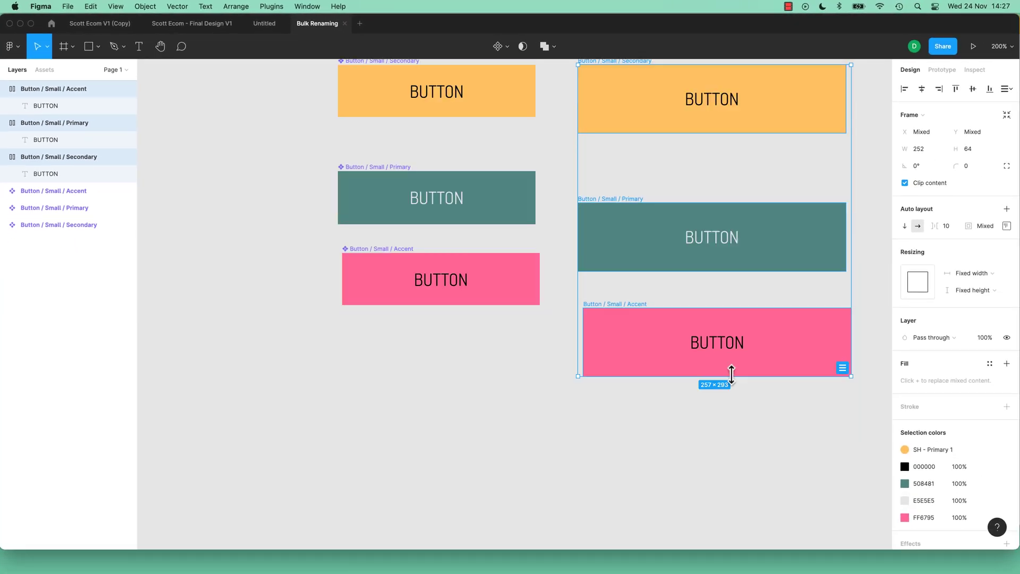
pyautogui.moveTo(730, 374); pyautogui.dragTo(731, 436)
pyautogui.hscroll(5, 553, 292)
pyautogui.scroll(-1, 556, 260)
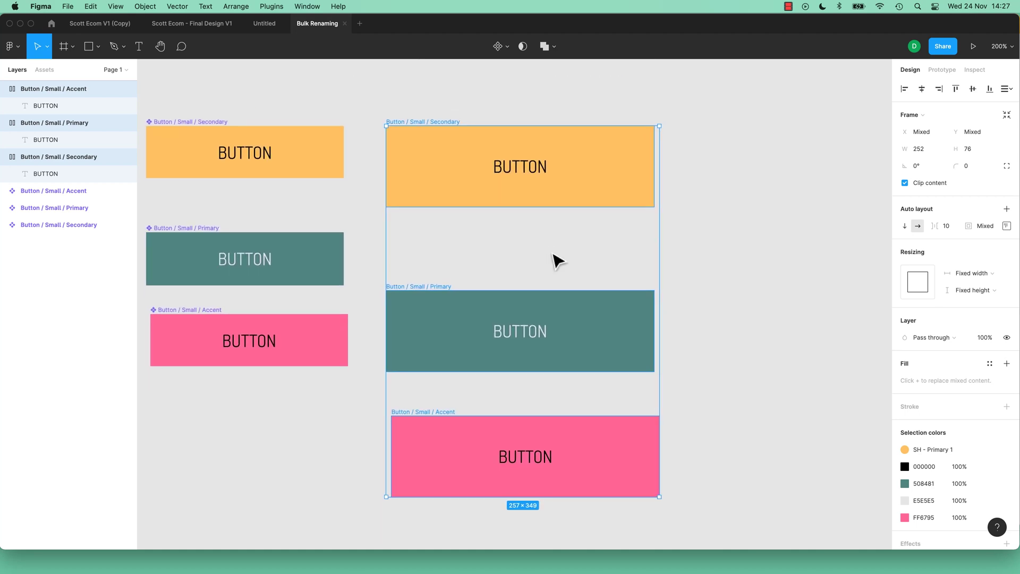
# Bulk rename the three enlarged buttons by matching "Small" and replacing it with "Large"
pyautogui.press('super+r')
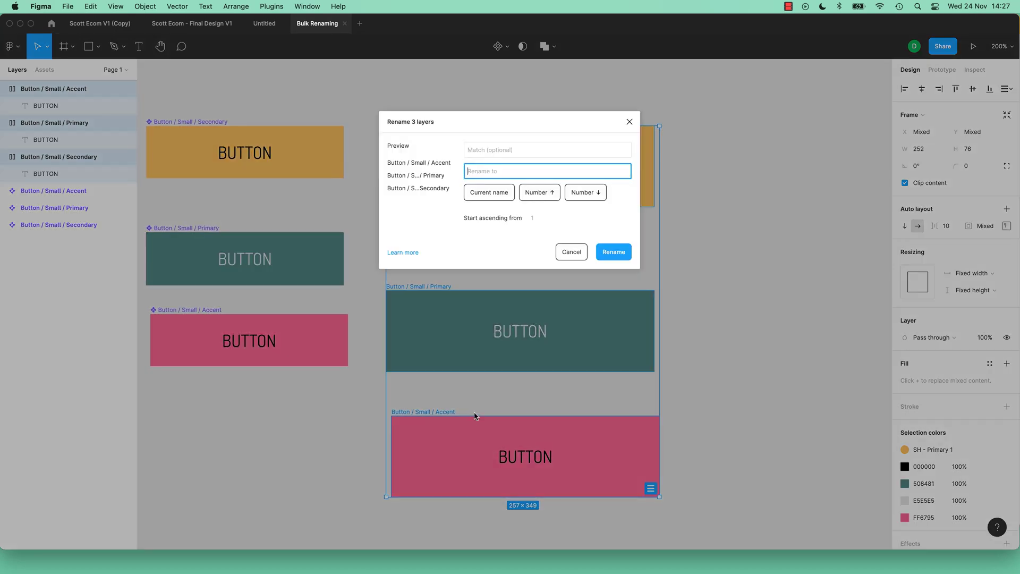
pyautogui.press('Tab')
pyautogui.hotkey('shift', 'Tab')
pyautogui.hotkey('shift', 'Tab')
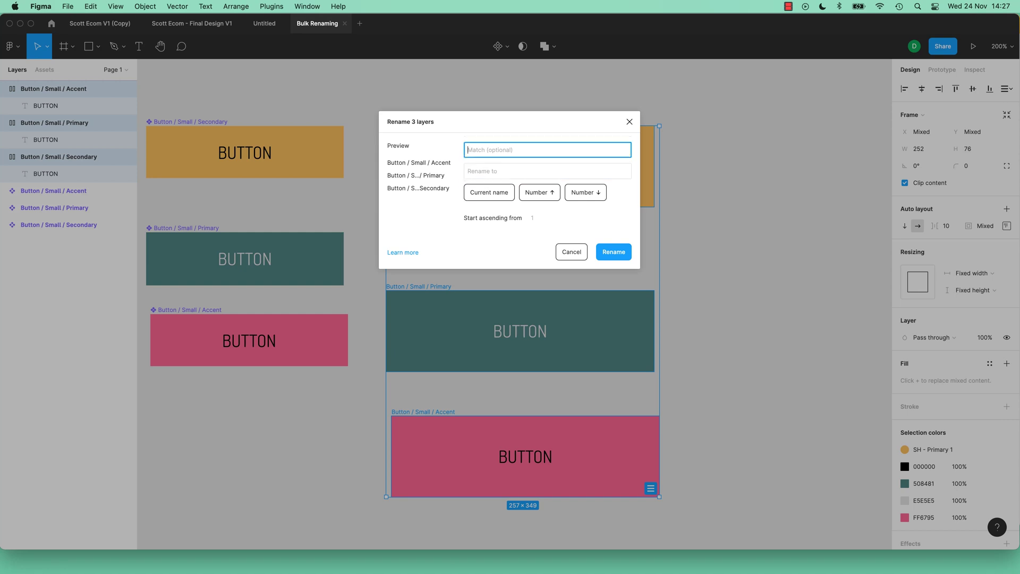
pyautogui.write('Small')
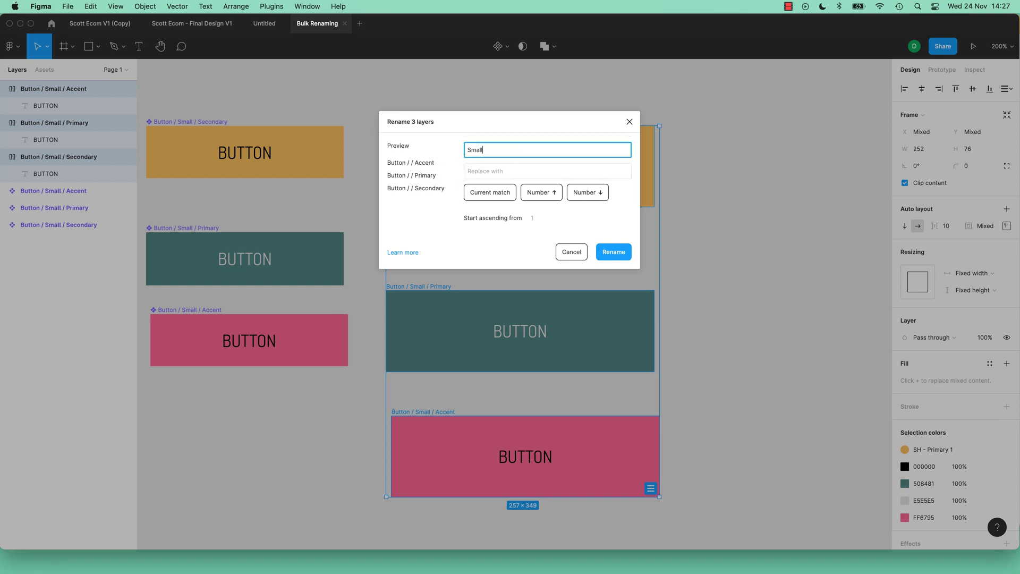
pyautogui.press('Tab')
pyautogui.write('Lar')
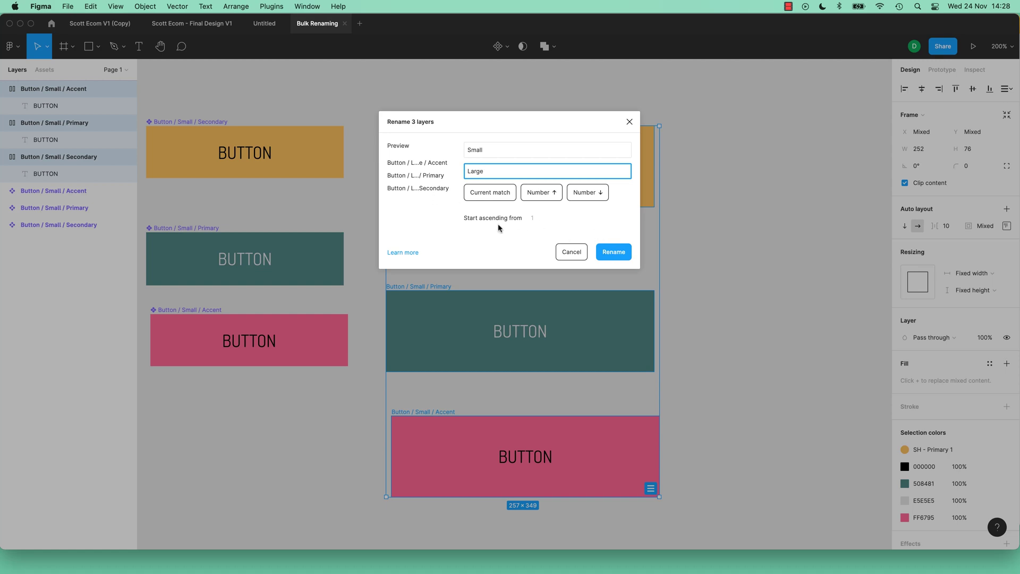
pyautogui.click(613, 252)
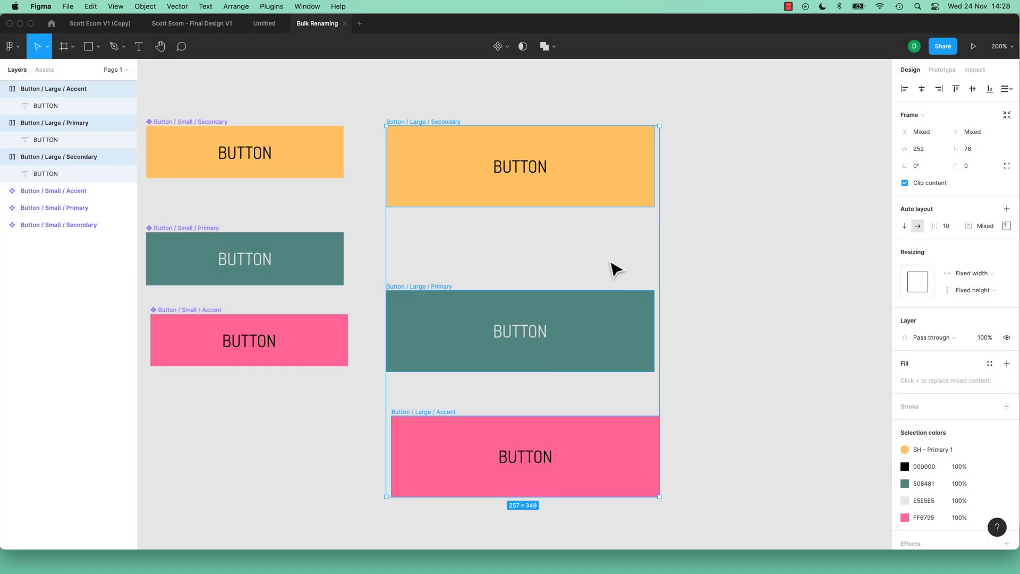
# Create multiple components from the three Large buttons and combine all six button components as variants
pyautogui.click(610, 266)
pyautogui.hscroll(-3, 521, 257)
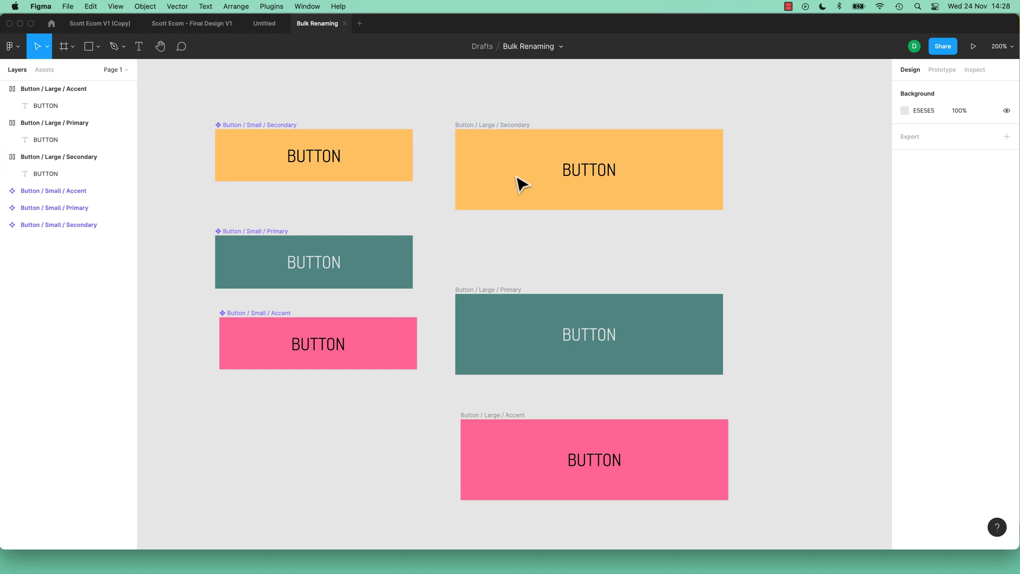
pyautogui.moveTo(428, 104); pyautogui.dragTo(786, 523)
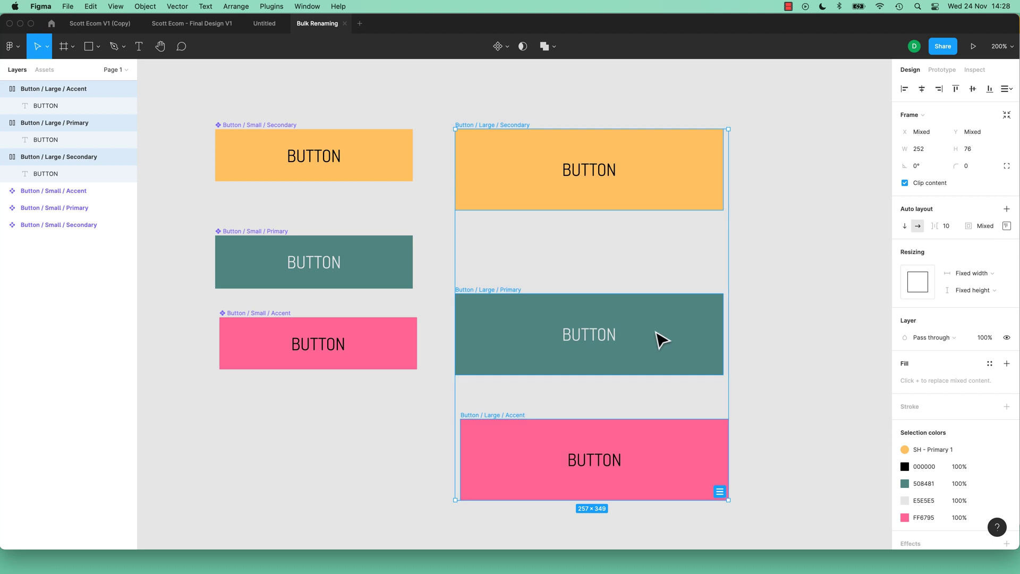
pyautogui.click(499, 46)
pyautogui.click(518, 82)
pyautogui.moveTo(202, 101); pyautogui.dragTo(765, 528)
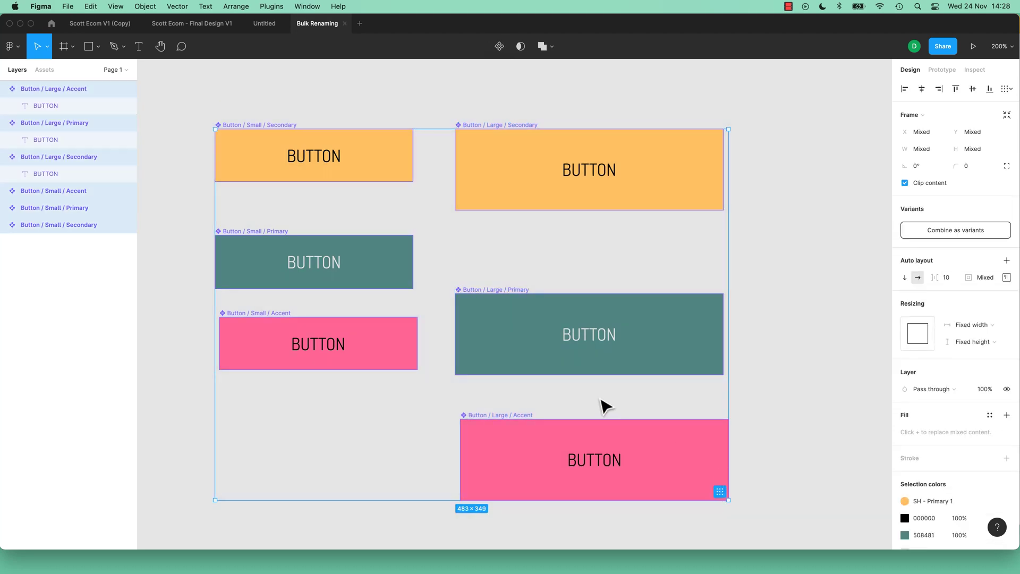
pyautogui.click(967, 230)
# Place an instance of the Button component from the local assets on the canvas beside the variant set
pyautogui.click(45, 70)
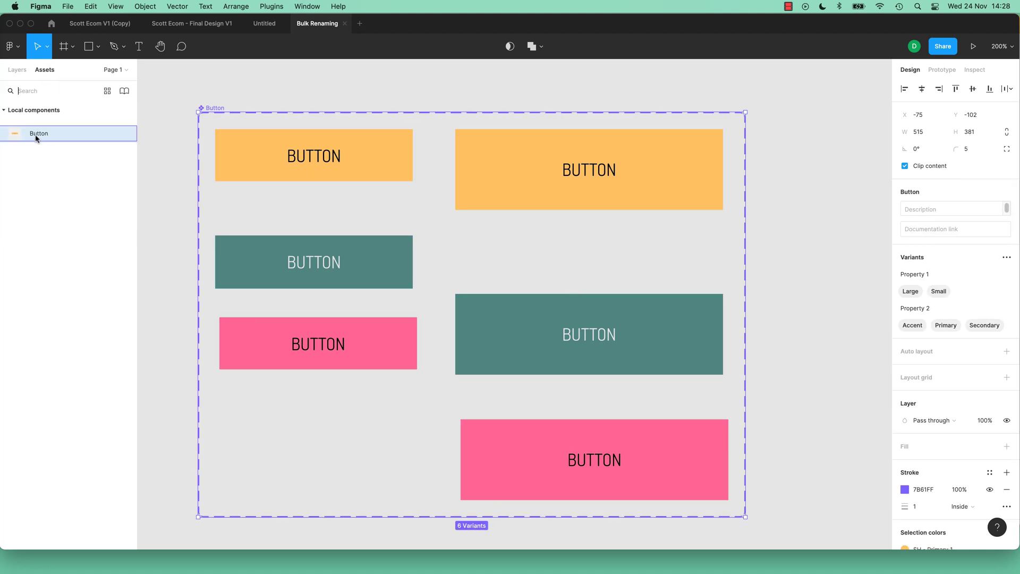
pyautogui.moveTo(36, 138); pyautogui.dragTo(813, 168)
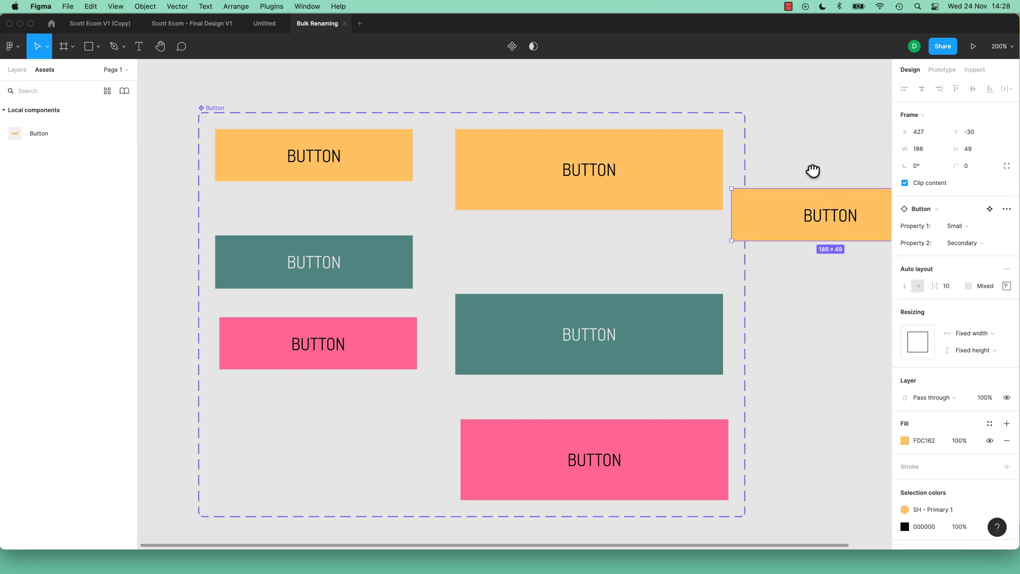
pyautogui.hscroll(10, 412, 210)
pyautogui.moveTo(412, 210); pyautogui.dragTo(497, 218)
# Switch the placed instance's properties to Large and Accent, and return them to Small and Secondary
pyautogui.click(969, 229)
pyautogui.click(968, 215)
pyautogui.click(969, 241)
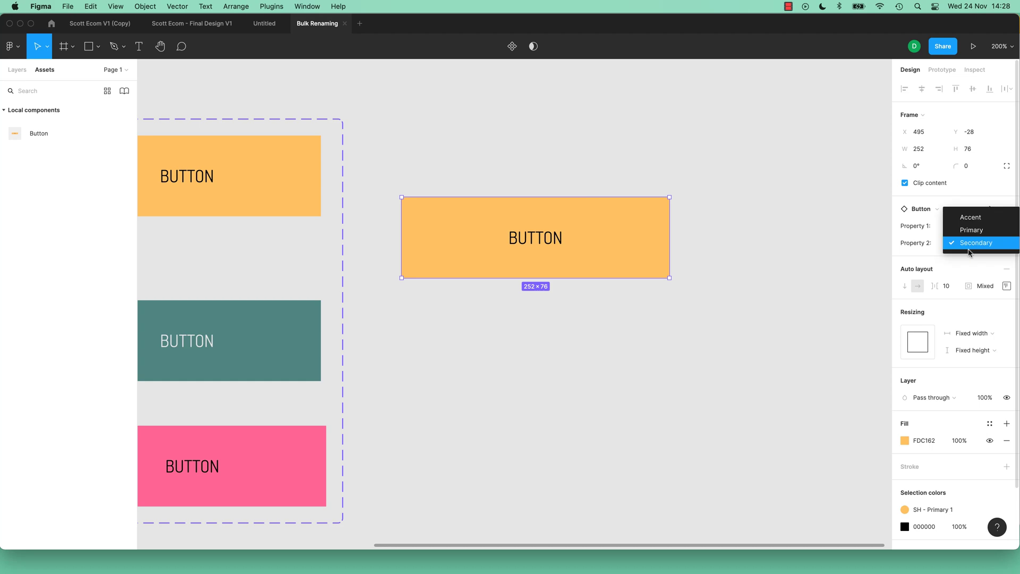
pyautogui.click(969, 218)
pyautogui.click(968, 227)
pyautogui.click(968, 238)
pyautogui.click(967, 243)
pyautogui.click(964, 267)
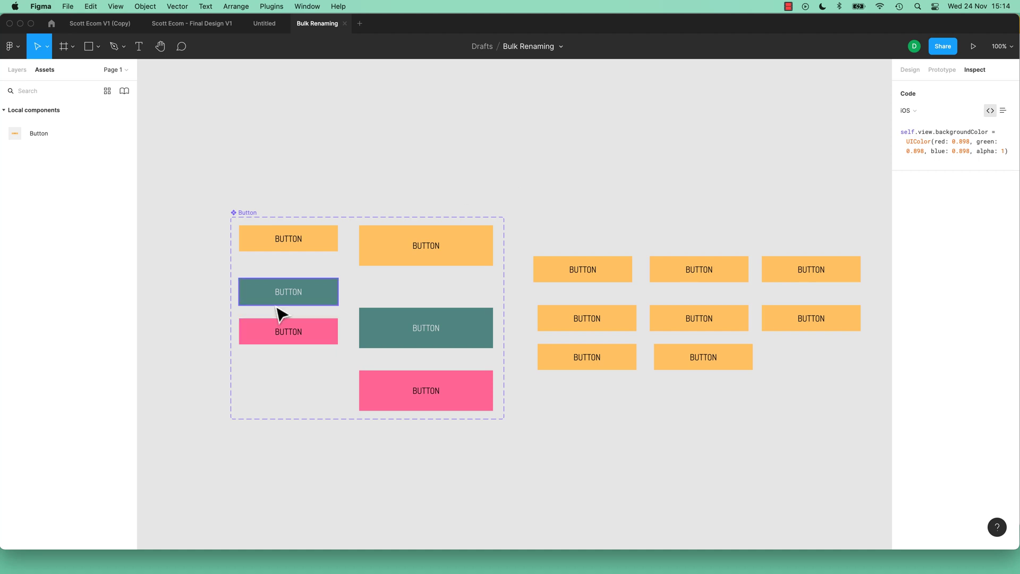
# Select the three small buttons inside the variant set and tidy them up to equal vertical spacing
pyautogui.click(325, 246)
pyautogui.keyDown('shift'); pyautogui.click(325, 297); pyautogui.keyUp('shift')
pyautogui.keyDown('shift'); pyautogui.click(331, 336); pyautogui.keyUp('shift')
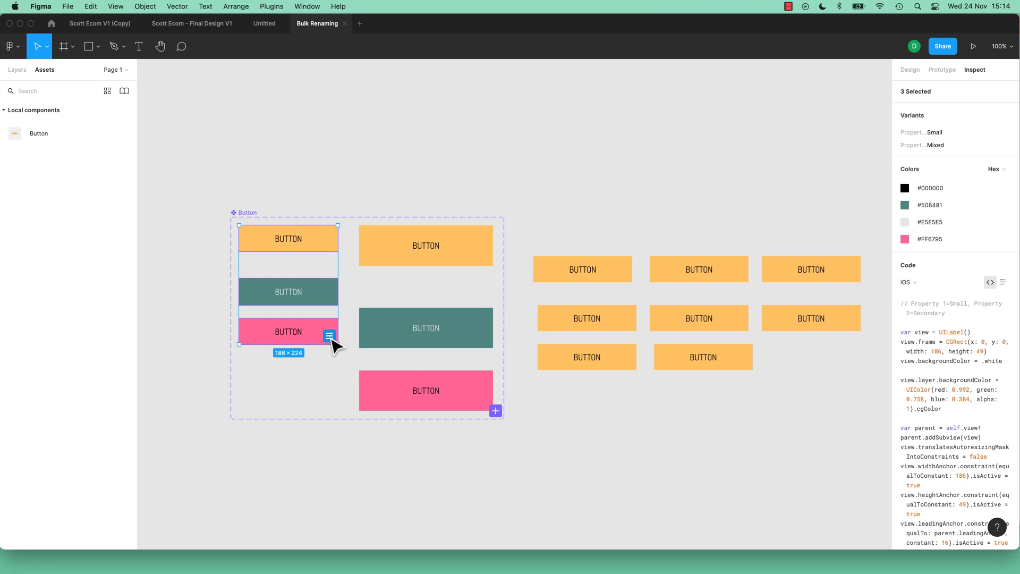
pyautogui.click(329, 336)
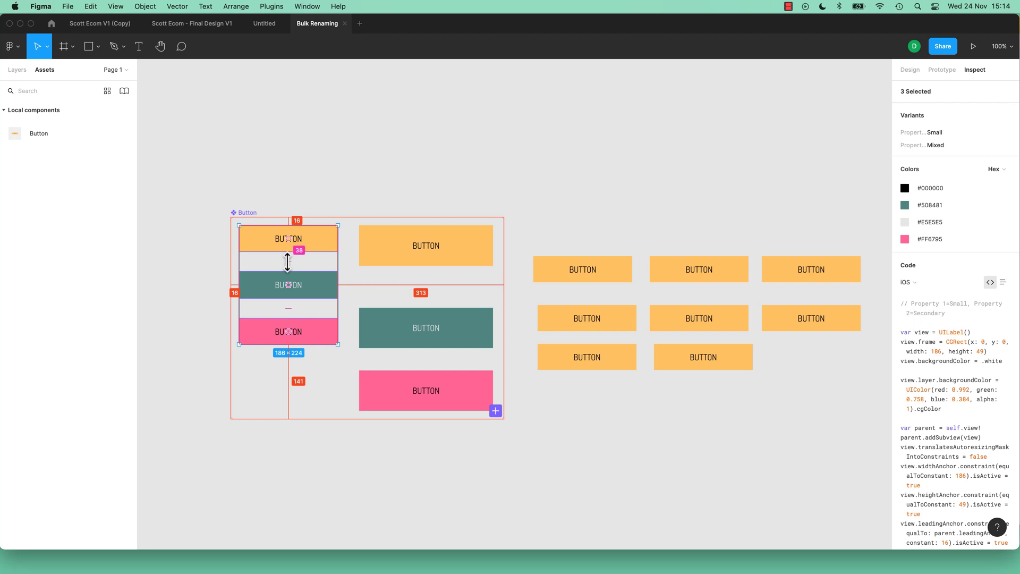
# Tighten the equal vertical spacing of the three small buttons in the variant set until the stack is about 196 high
pyautogui.moveTo(287, 262)
pyautogui.mouseDown()
pyautogui.moveTo(286, 286)
pyautogui.moveTo(289, 256)
pyautogui.mouseUp()
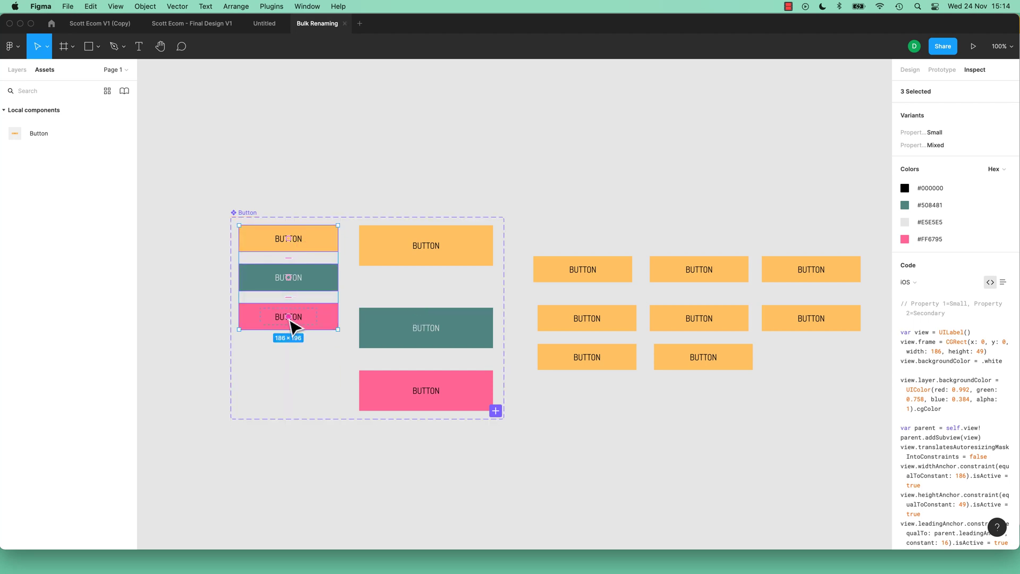
pyautogui.press('alt')
# Tidy up the eight loose buttons into an even grid and widen its horizontal and vertical gaps to about 656 × 303 overall
pyautogui.moveTo(552, 212); pyautogui.dragTo(837, 422)
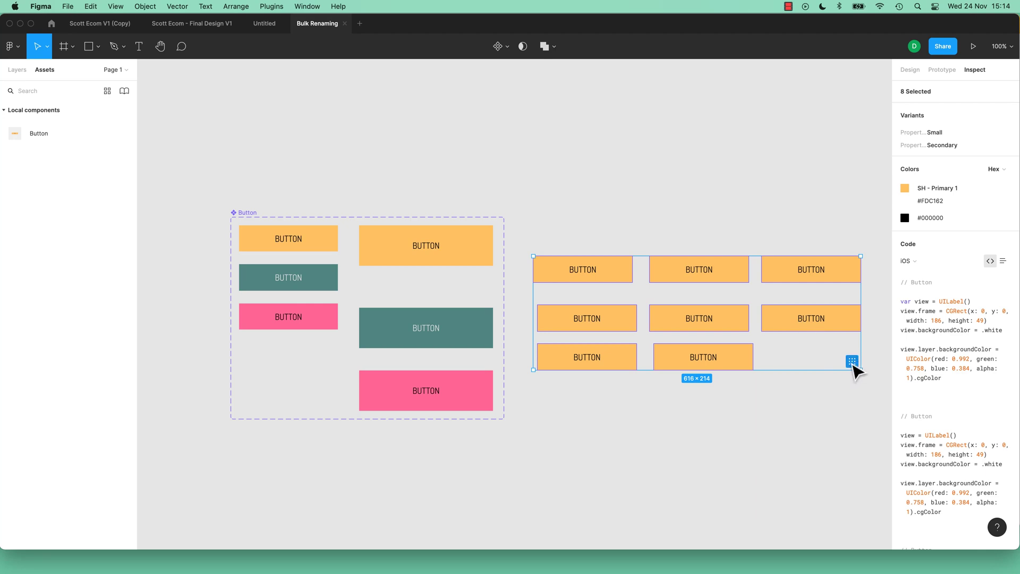
pyautogui.click(852, 362)
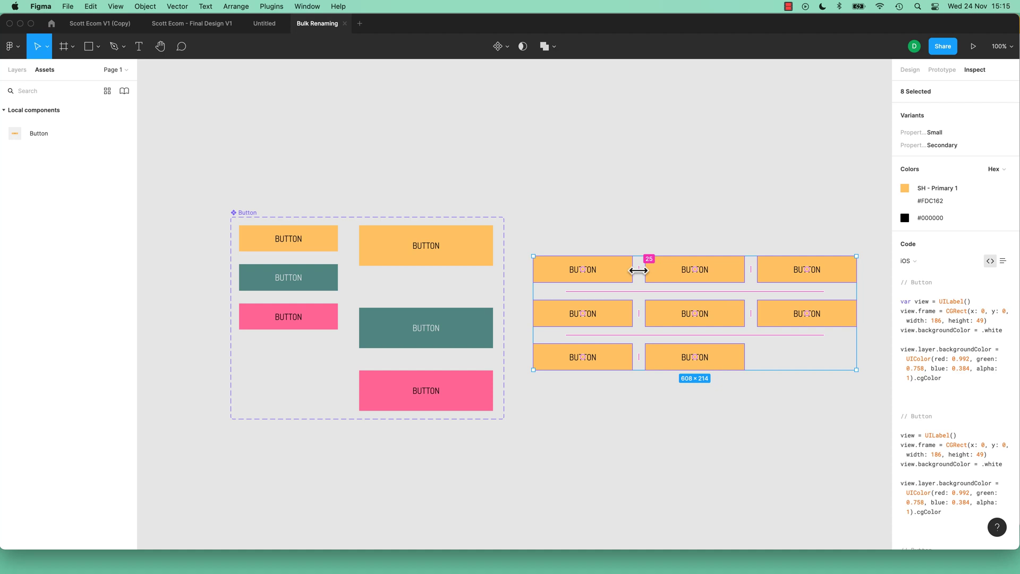
pyautogui.moveTo(639, 271); pyautogui.dragTo(645, 303)
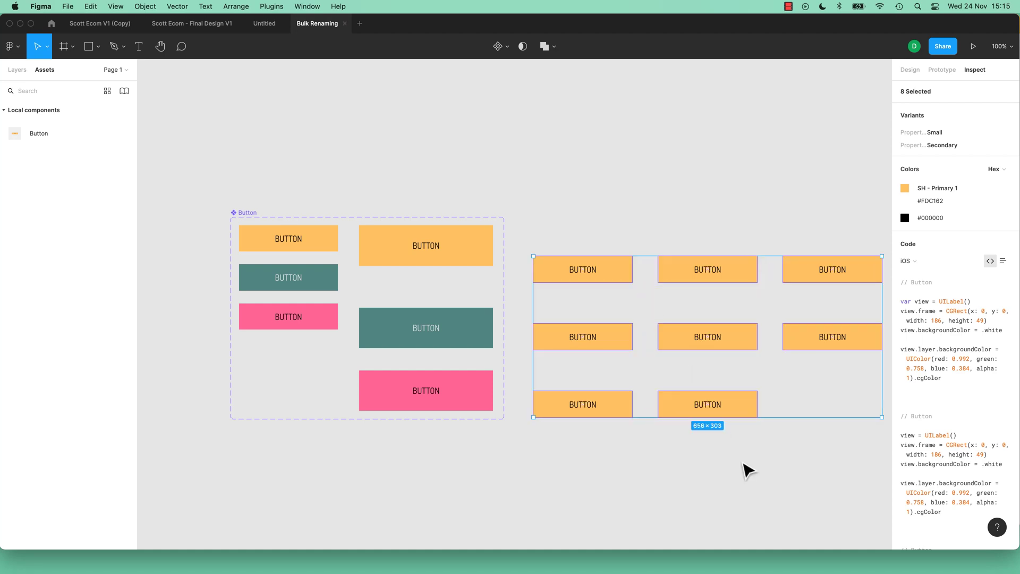
# In the Scott Ecom - Final Design V1 file, tidy up the four card form fields and set their spacing to 16
pyautogui.click(181, 25)
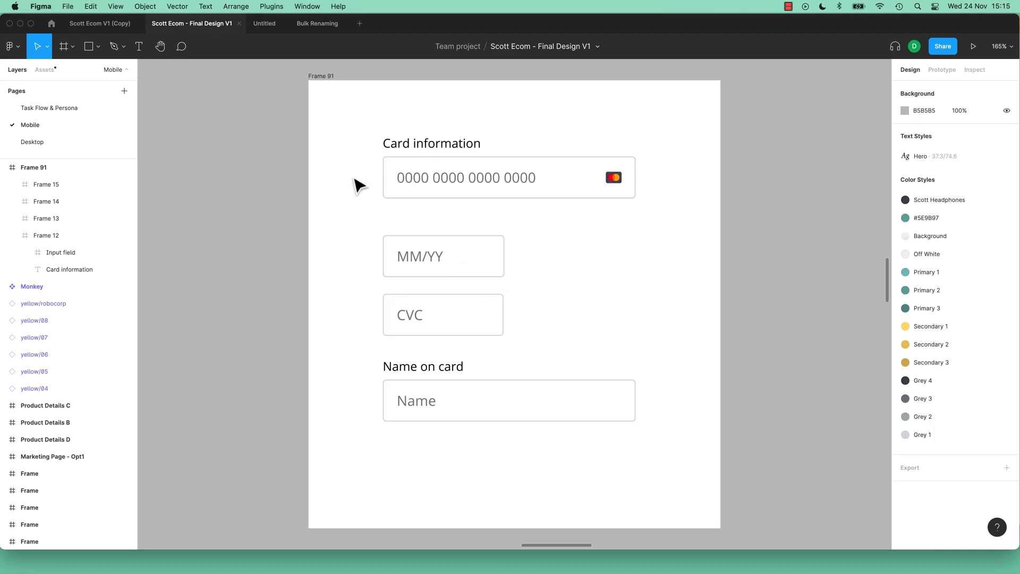
pyautogui.moveTo(361, 123); pyautogui.dragTo(667, 437)
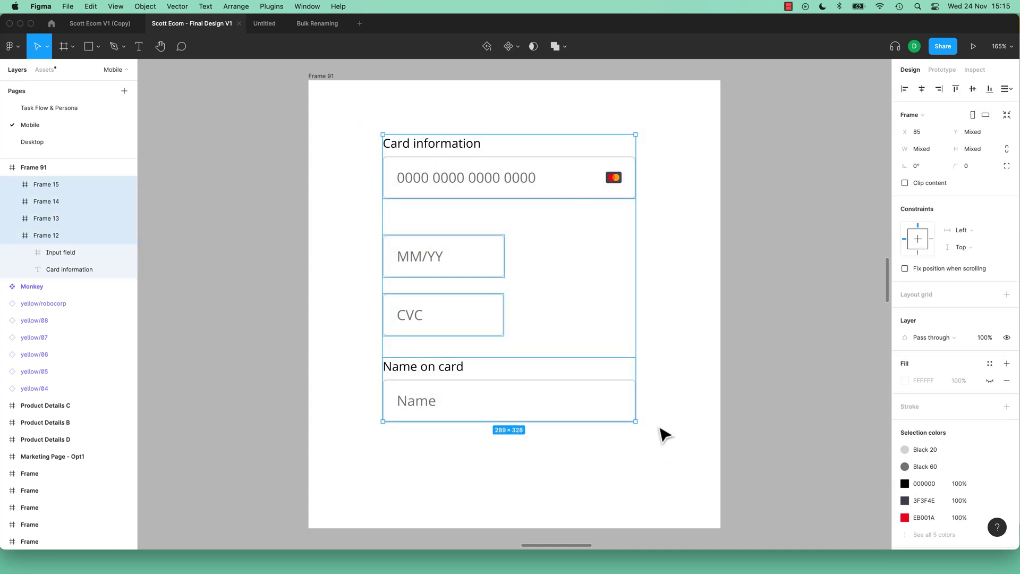
pyautogui.click(628, 414)
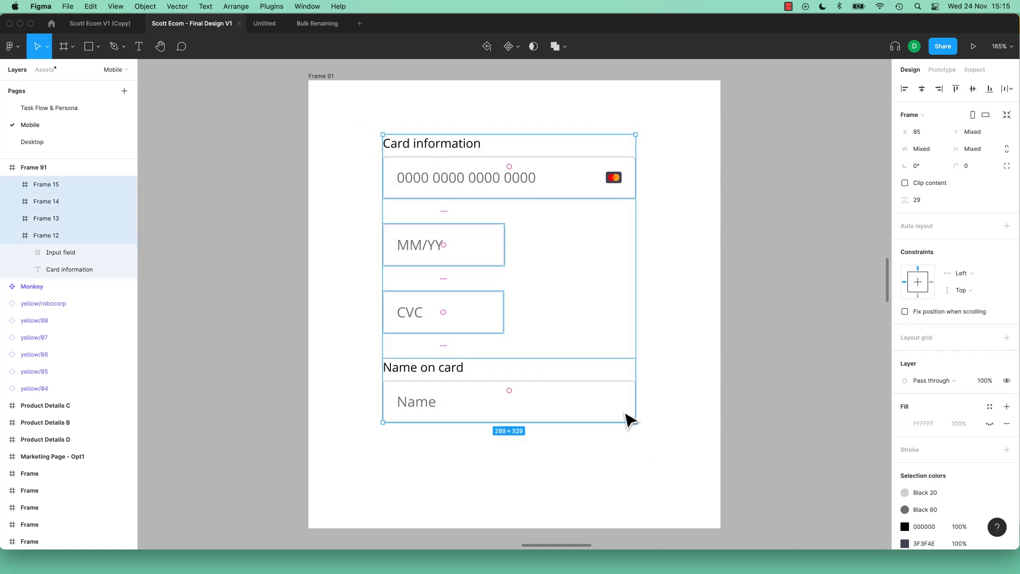
pyautogui.moveTo(439, 346); pyautogui.dragTo(439, 317)
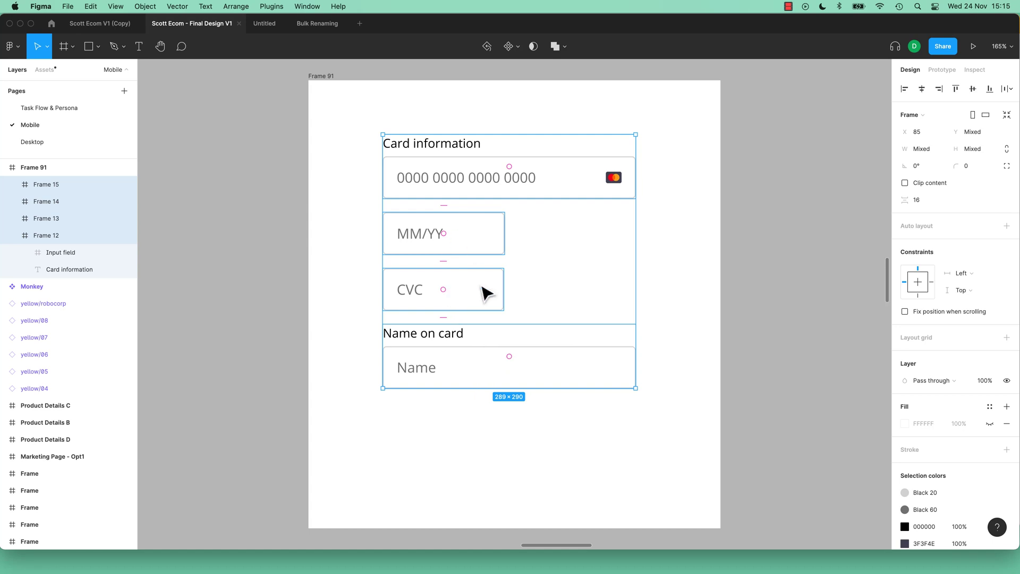
# Reorder the form fields so Name on card sits directly below Card information and CVC comes before MM/YY
pyautogui.scroll(-6, 482, 287)
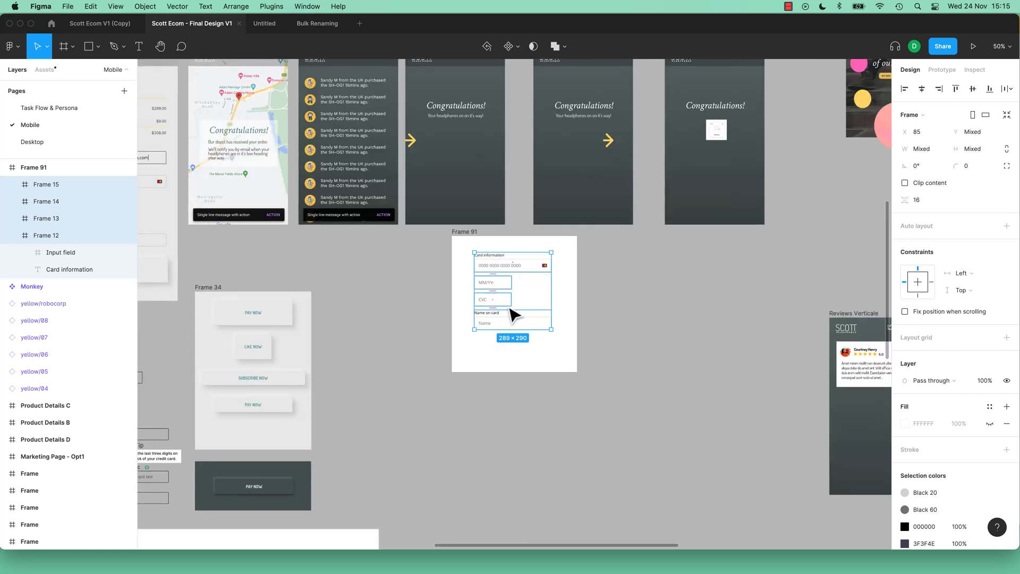
pyautogui.scroll(8, 500, 308)
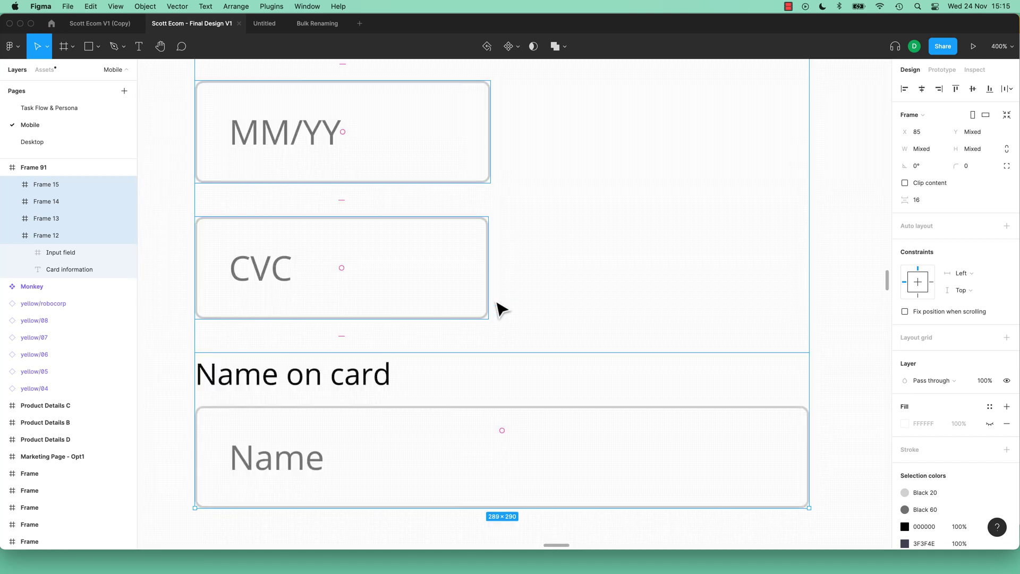
pyautogui.scroll(-3, 501, 308)
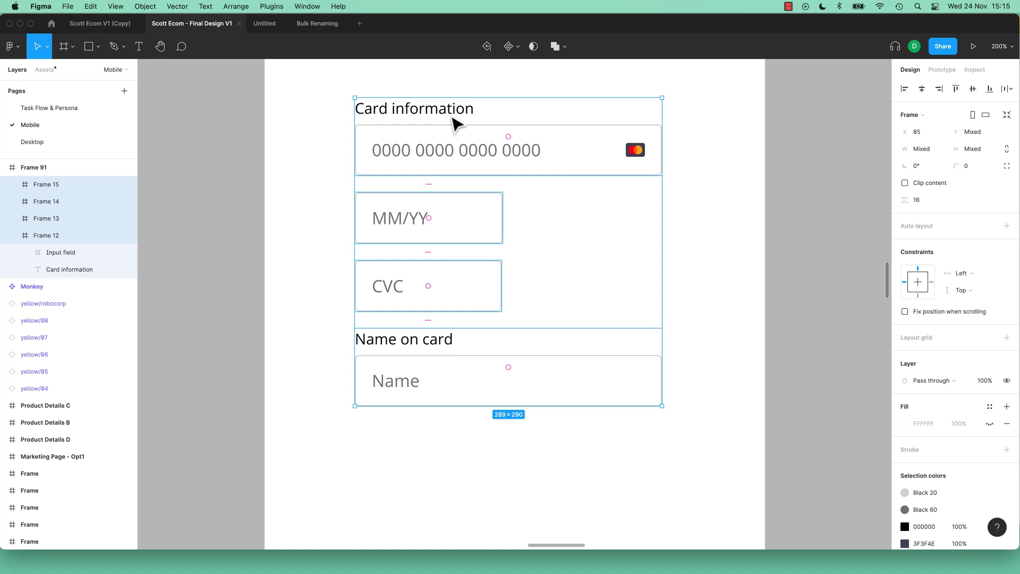
pyautogui.moveTo(510, 370); pyautogui.dragTo(521, 235)
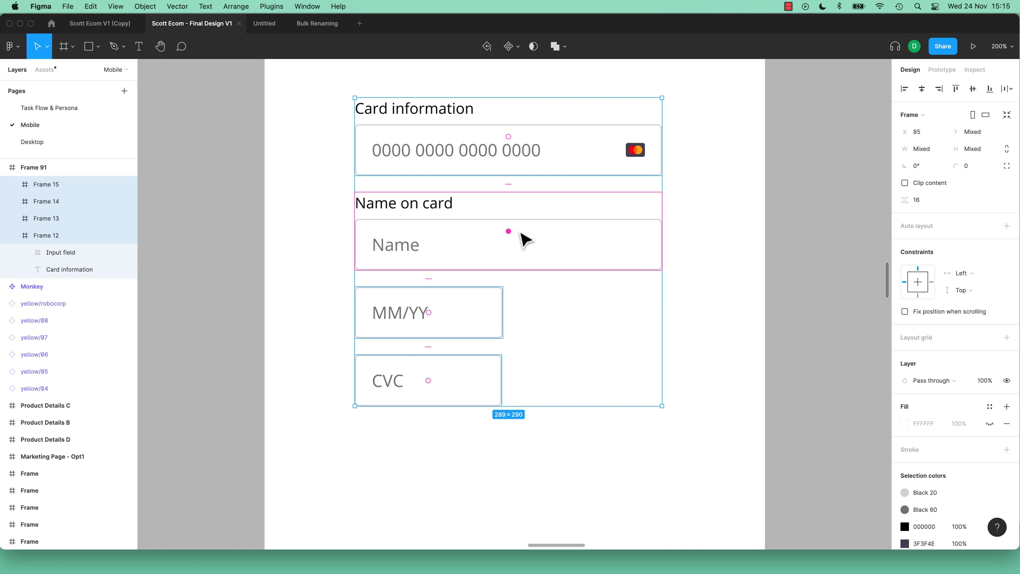
pyautogui.moveTo(432, 318); pyautogui.dragTo(439, 380)
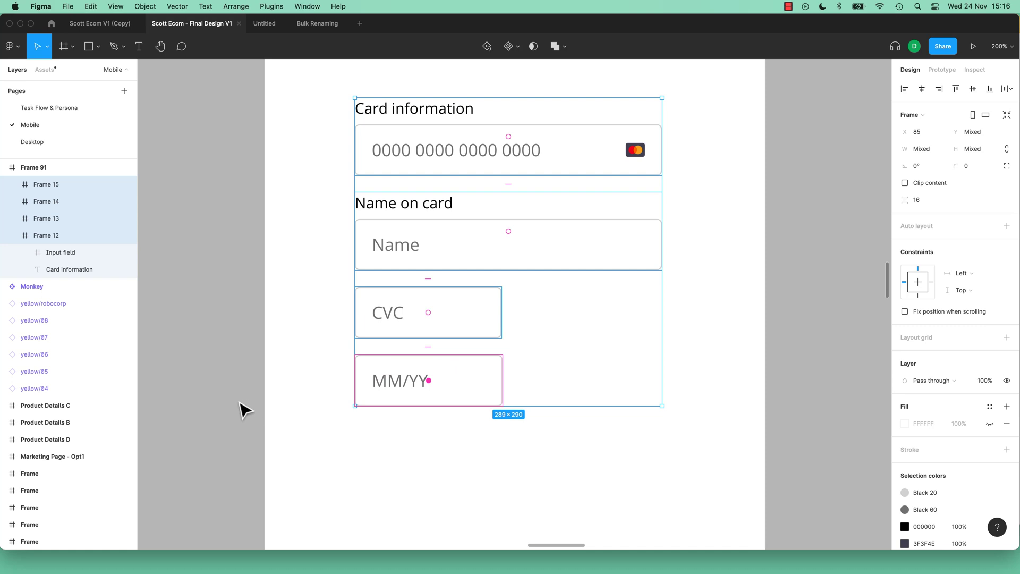
# Select the Home, Features, Cart and Account items in Frame 17 and tidy them up to equal vertical spacing
pyautogui.scroll(-5, 245, 412)
pyautogui.scroll(-5, 384, 406)
pyautogui.scroll(10, 365, 321)
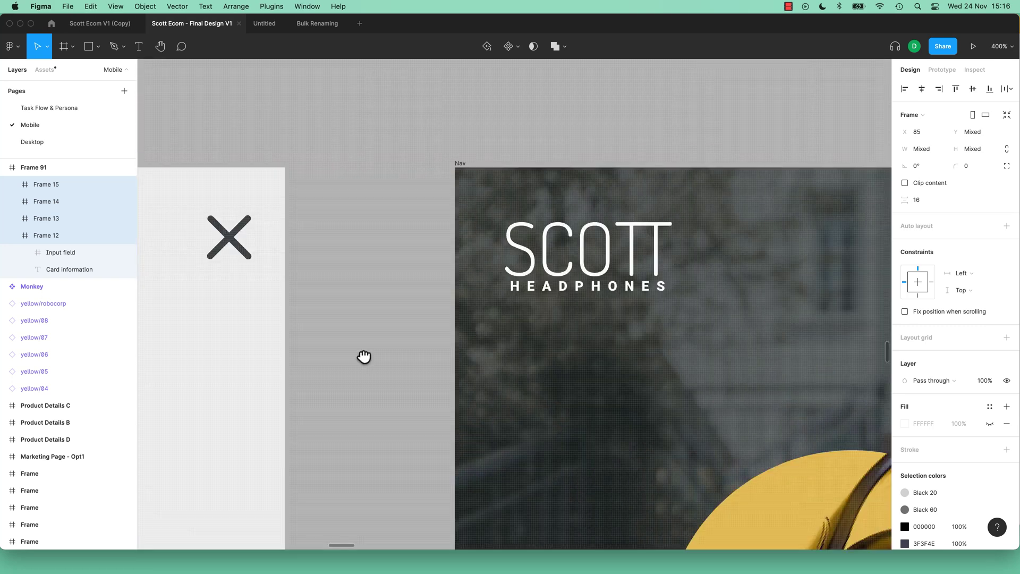
pyautogui.scroll(-5, 364, 356)
pyautogui.moveTo(288, 250); pyautogui.dragTo(432, 415)
pyautogui.click(400, 380)
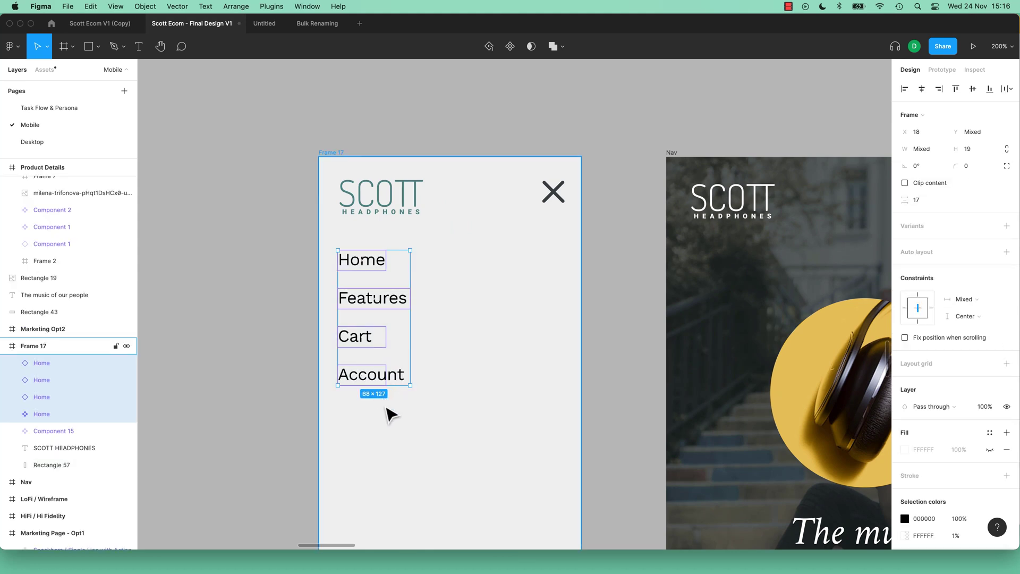
# Duplicate the Features item within the evenly spaced menu list so the copy sits above Cart
pyautogui.press('super+equal')
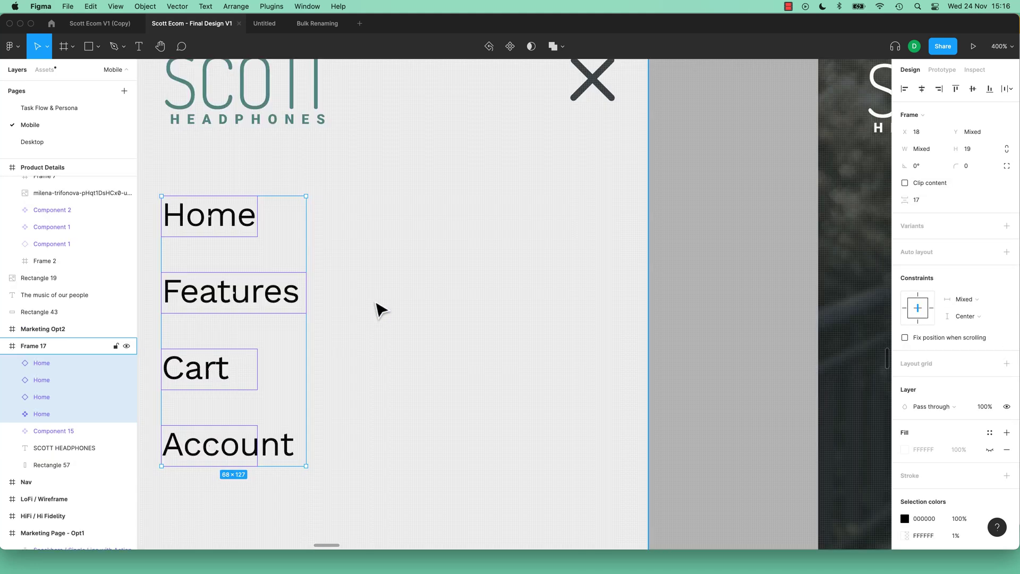
pyautogui.hscroll(-5, 366, 297)
pyautogui.moveTo(392, 266)
pyautogui.mouseDown()
pyautogui.moveTo(403, 359)
pyautogui.moveTo(406, 266)
pyautogui.moveTo(397, 285)
pyautogui.mouseUp()
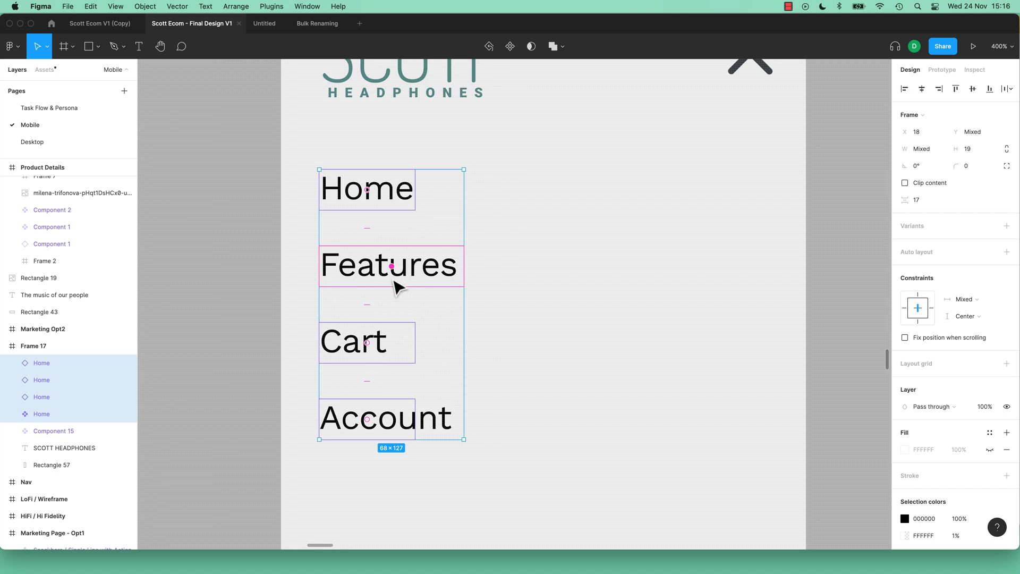
pyautogui.press('super+d')
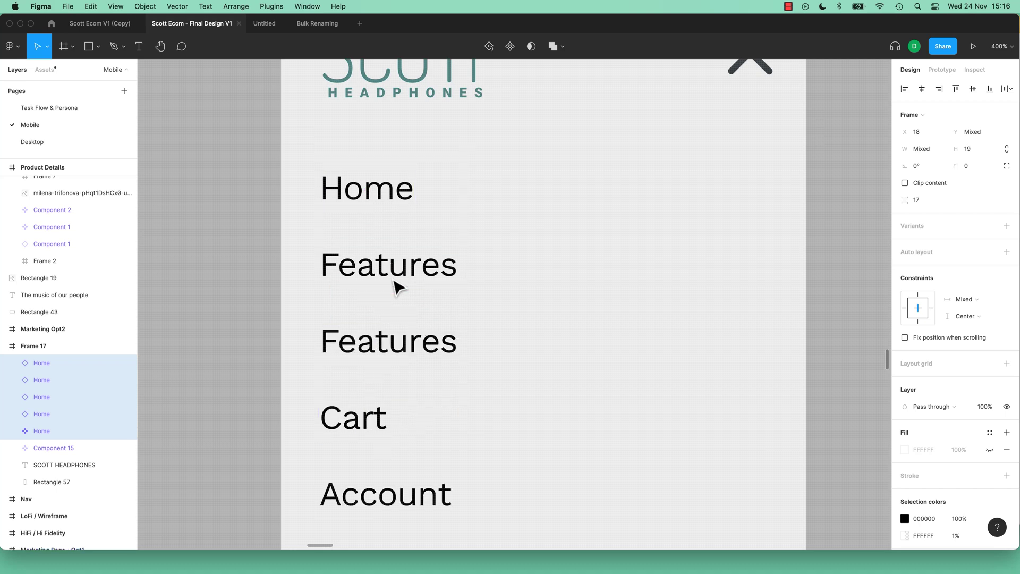
# Change the text of the duplicated Features menu item to Privacy
pyautogui.doubleClick(407, 351)
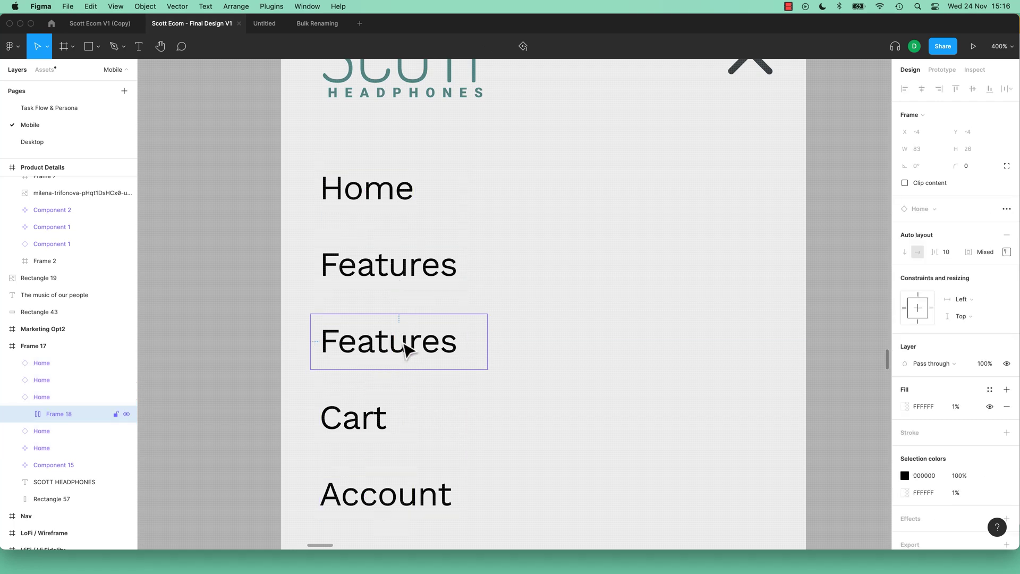
pyautogui.doubleClick(406, 349)
pyautogui.doubleClick(405, 342)
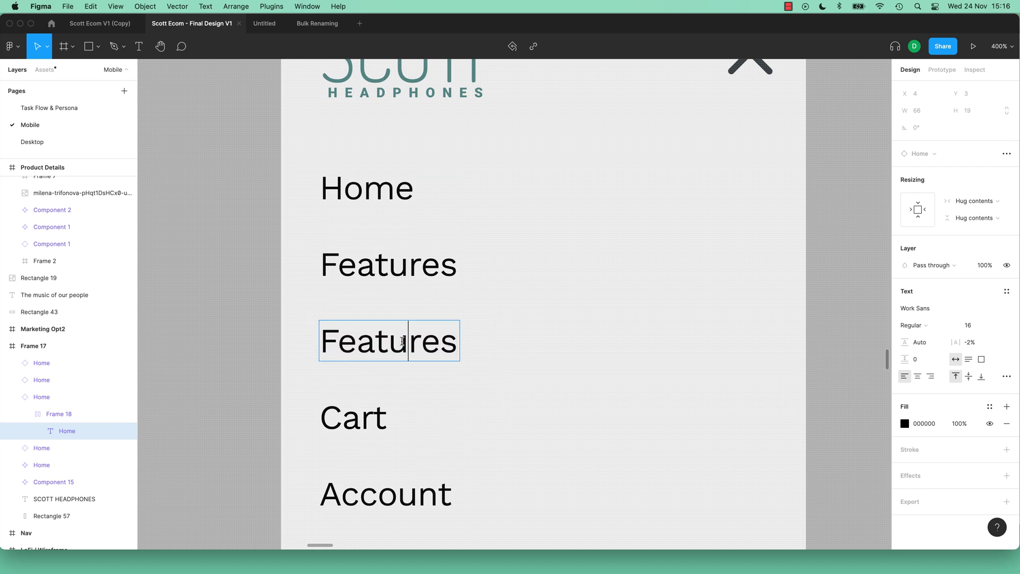
pyautogui.doubleClick(402, 341)
pyautogui.write('Pric')
pyautogui.press('BackSpace')
pyautogui.write('vacy')
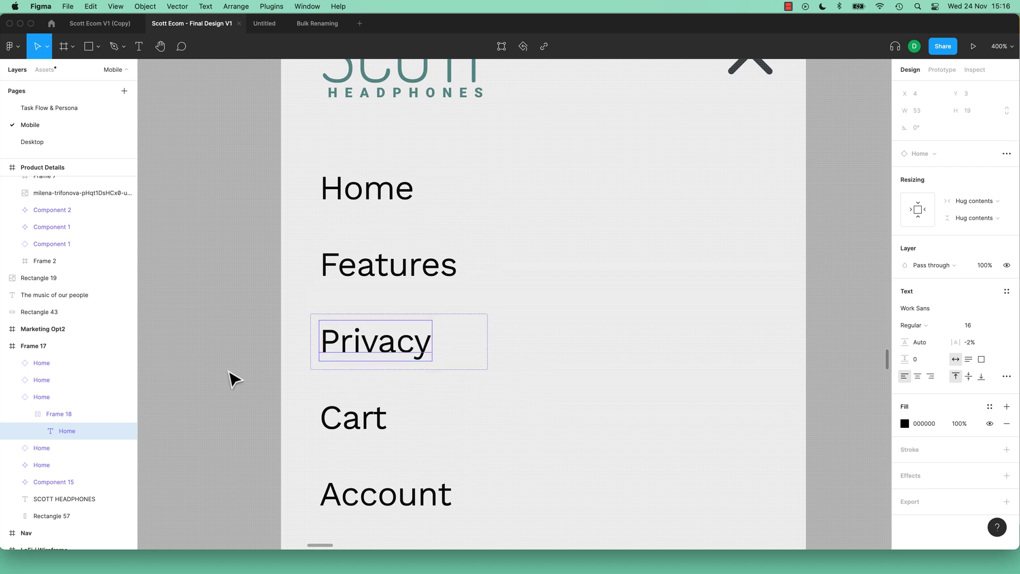
# Select all five menu items and move Privacy between Cart and Account, keeping the even spacing
pyautogui.click(237, 178)
pyautogui.moveTo(237, 177); pyautogui.dragTo(535, 428)
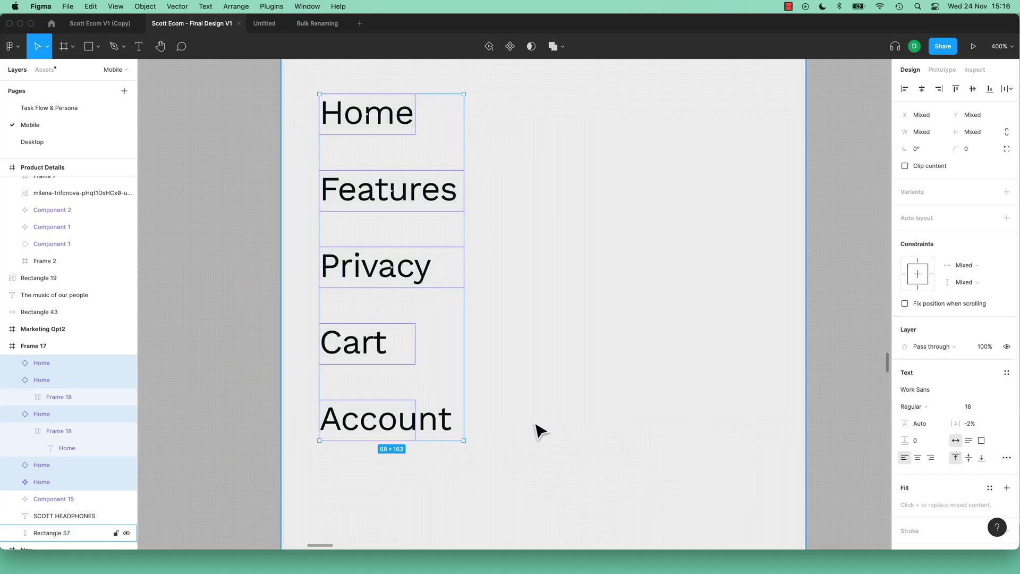
pyautogui.moveTo(391, 267); pyautogui.dragTo(398, 346)
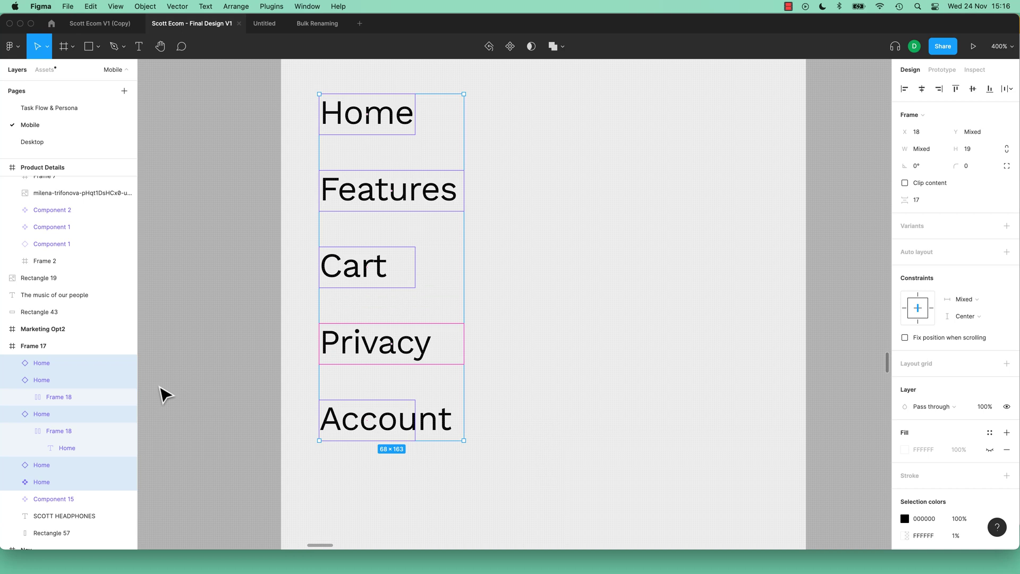
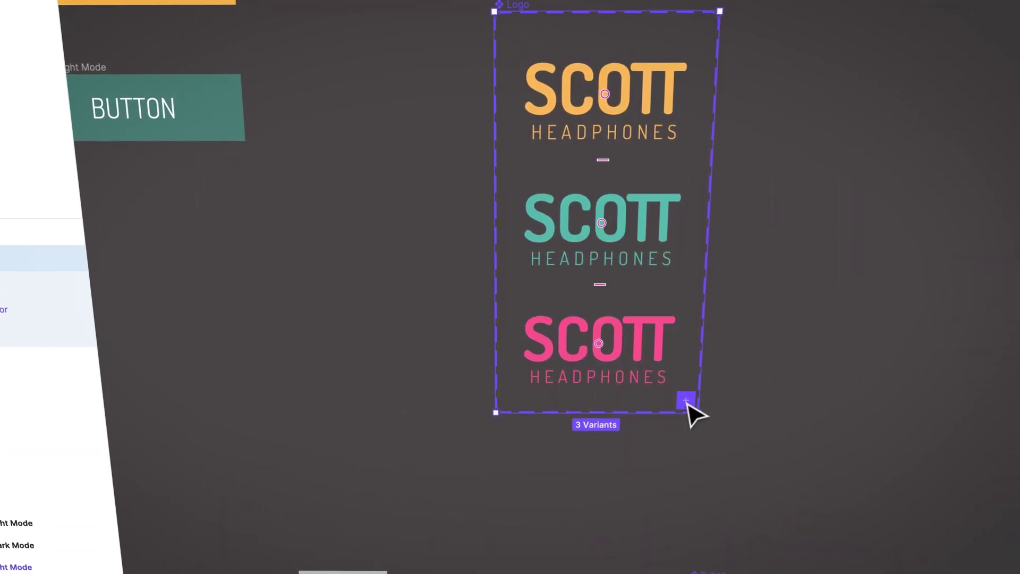
# Add another variant to the Logo component set below the pink logo
pyautogui.click(686, 400)
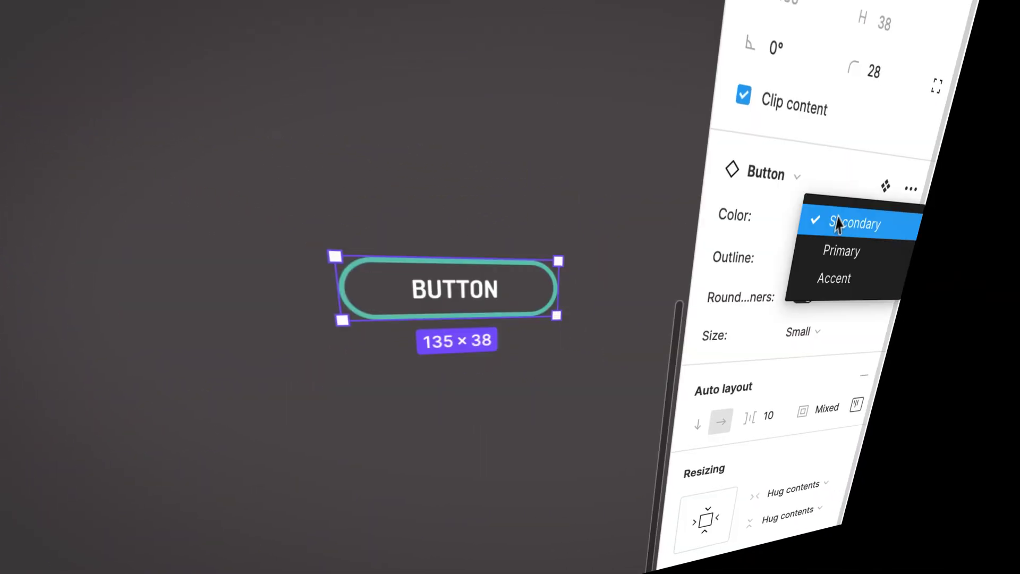
# Set the Button instance's color to Accent and try out its outline, rounded corners and size properties
pyautogui.click(830, 276)
pyautogui.click(802, 260)
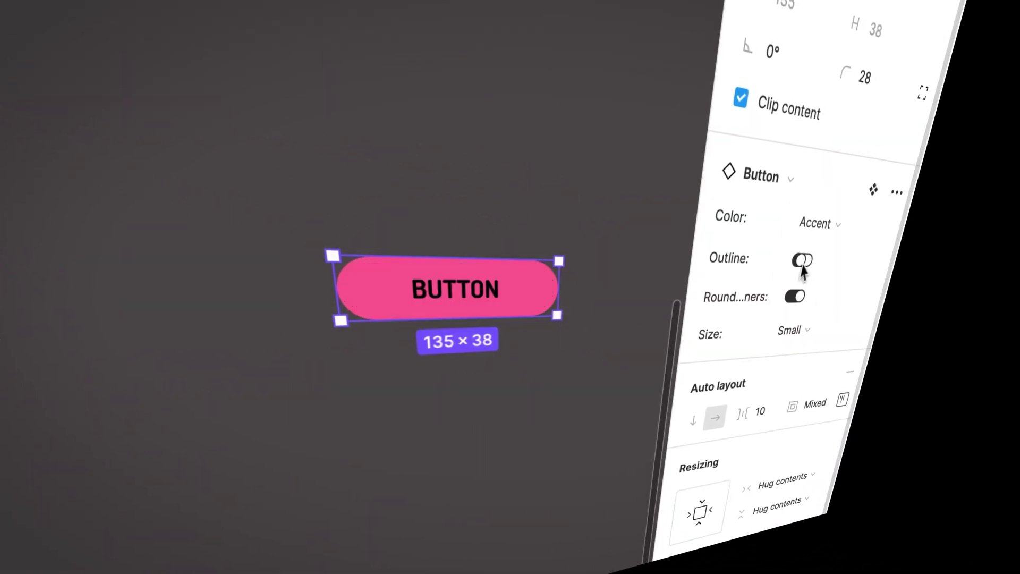
pyautogui.click(795, 296)
pyautogui.click(792, 330)
pyautogui.click(801, 325)
pyautogui.click(802, 260)
pyautogui.click(795, 296)
pyautogui.click(818, 223)
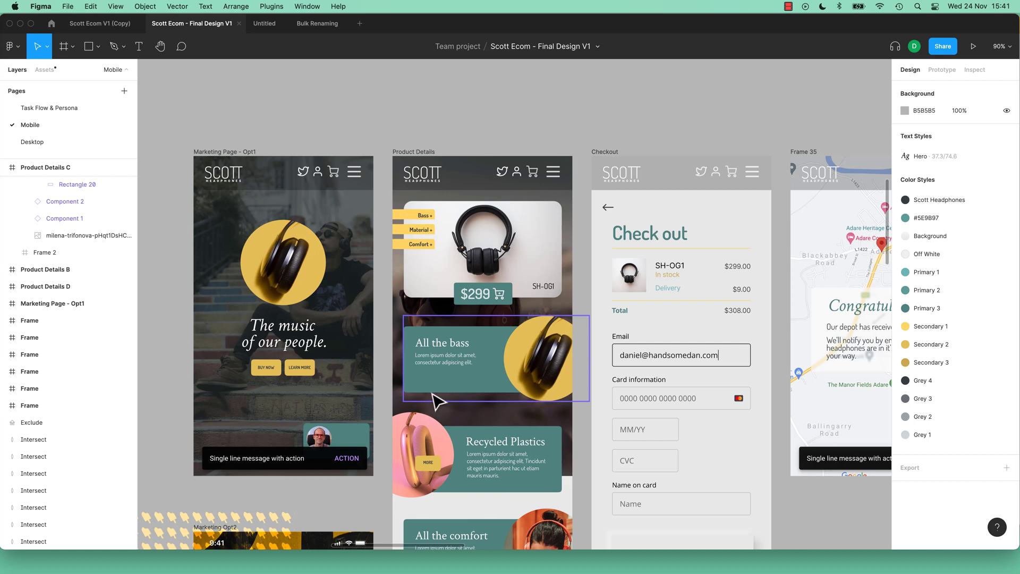
# Select the teal background rectangle of the All the bass card in the Product Details frame
pyautogui.doubleClick(462, 385)
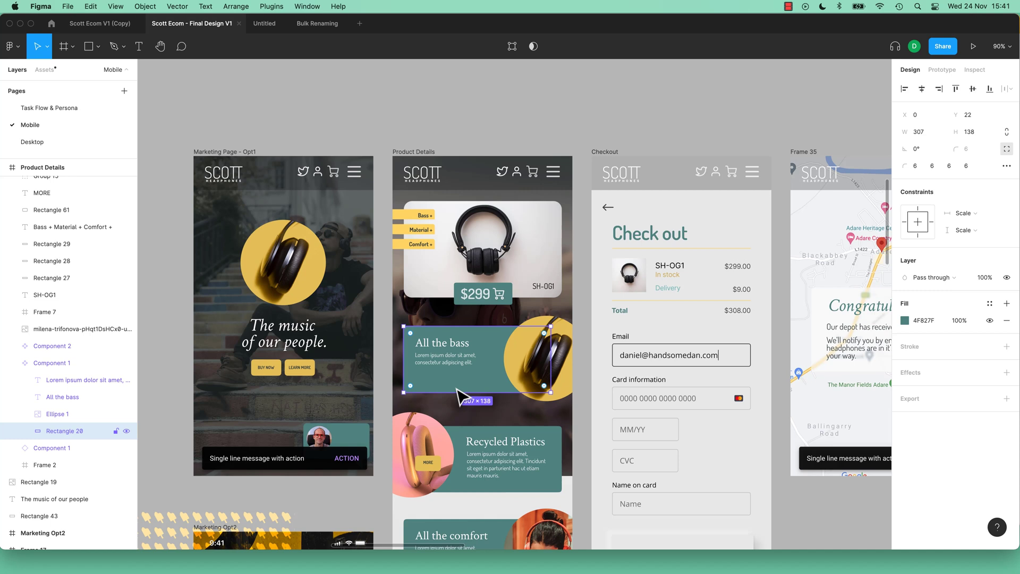
pyautogui.click(91, 7)
pyautogui.click(38, 52)
pyautogui.click(14, 47)
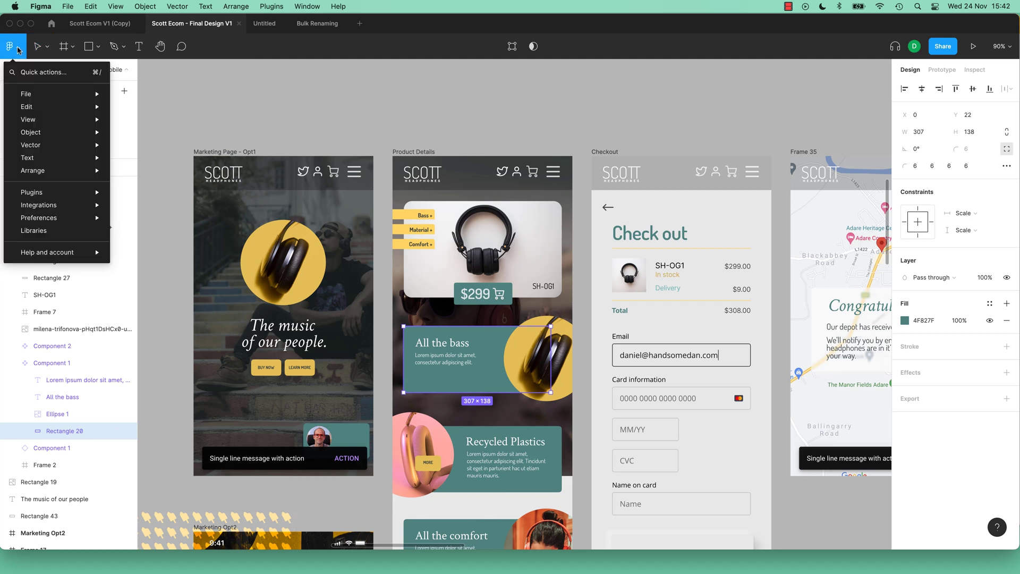
pyautogui.click(19, 51)
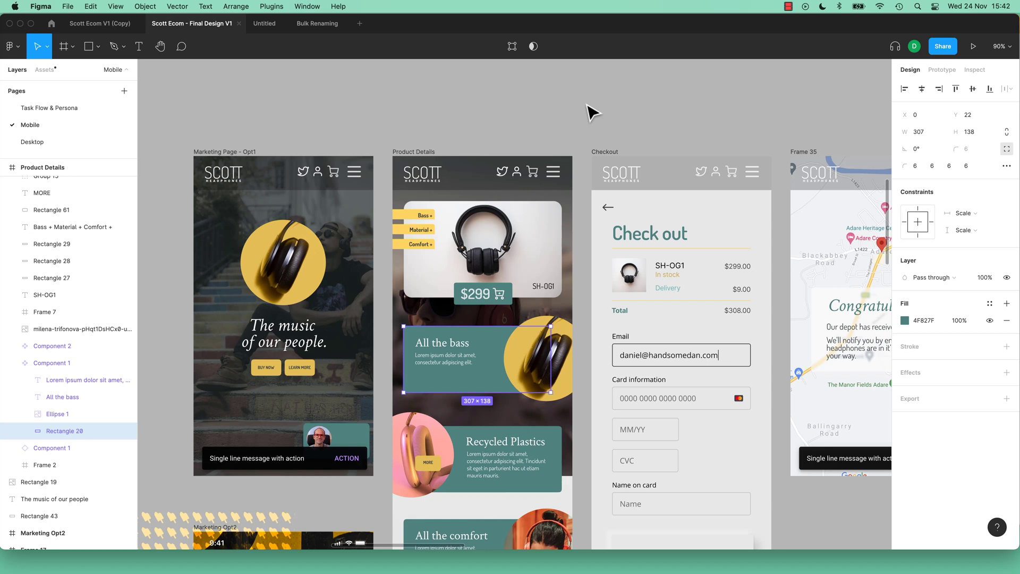
# Find the selection commands through quick actions and select all layers with the same fill as the teal rectangle
pyautogui.press('super+slash')
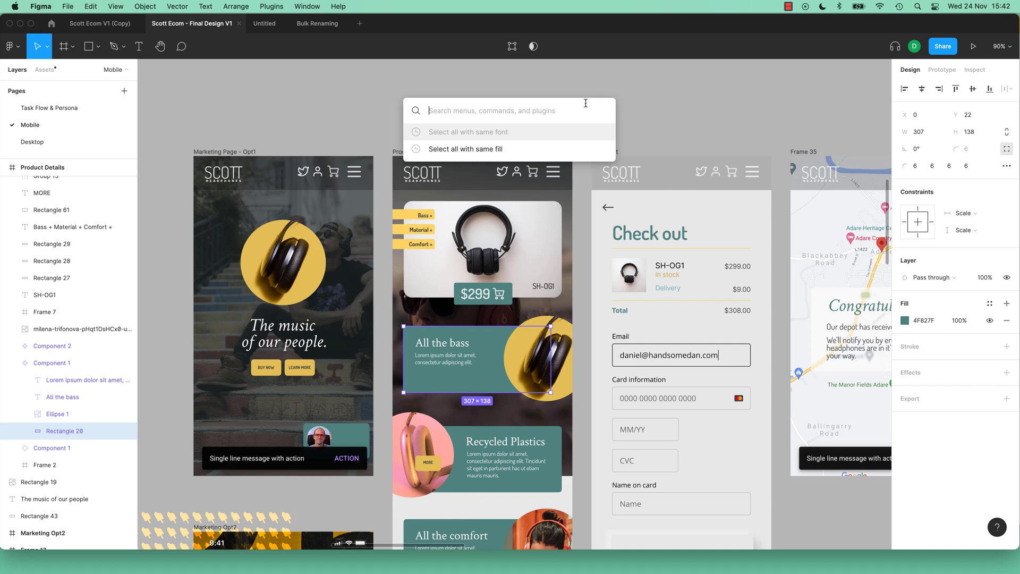
pyautogui.write('SELE')
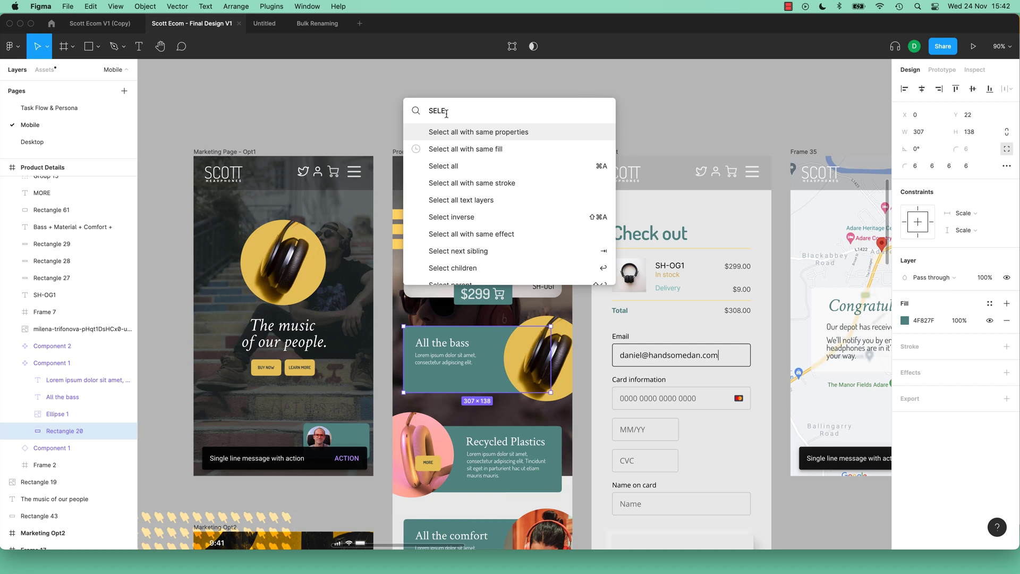
pyautogui.click(491, 151)
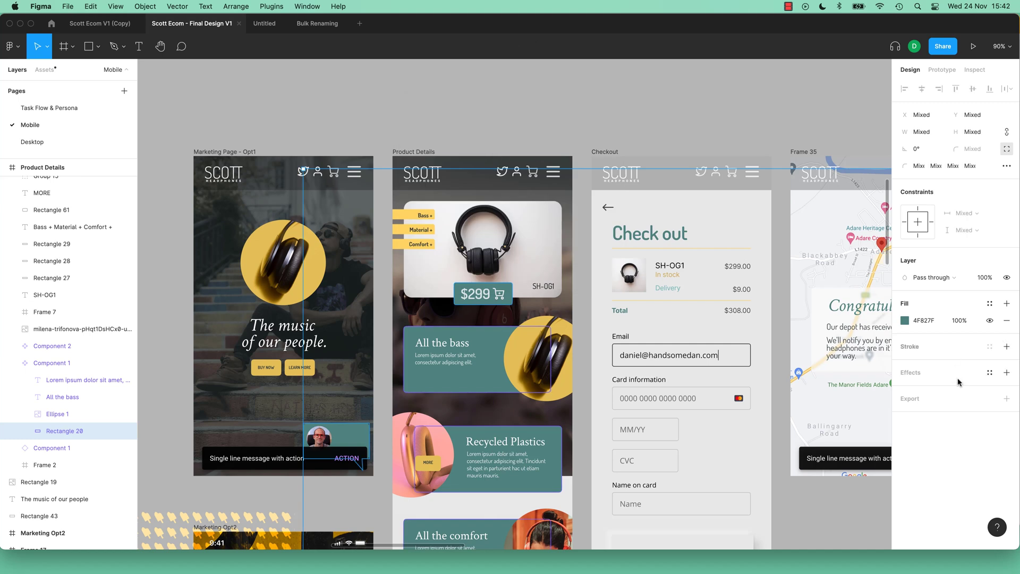
# Change the fill of all the selected teal layers to the dark yellow local color CCA94E
pyautogui.click(905, 321)
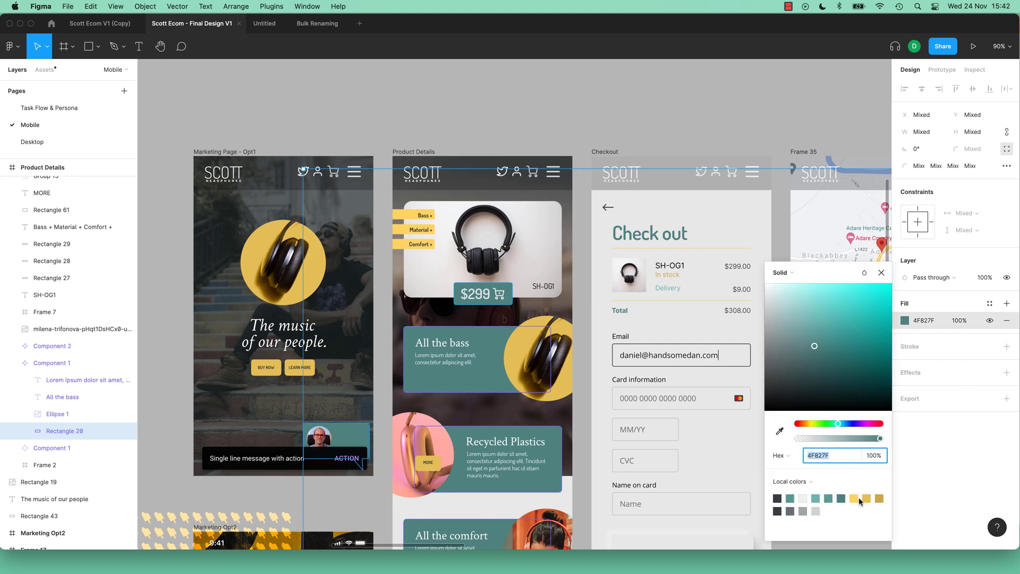
pyautogui.click(853, 498)
pyautogui.click(866, 499)
pyautogui.click(879, 498)
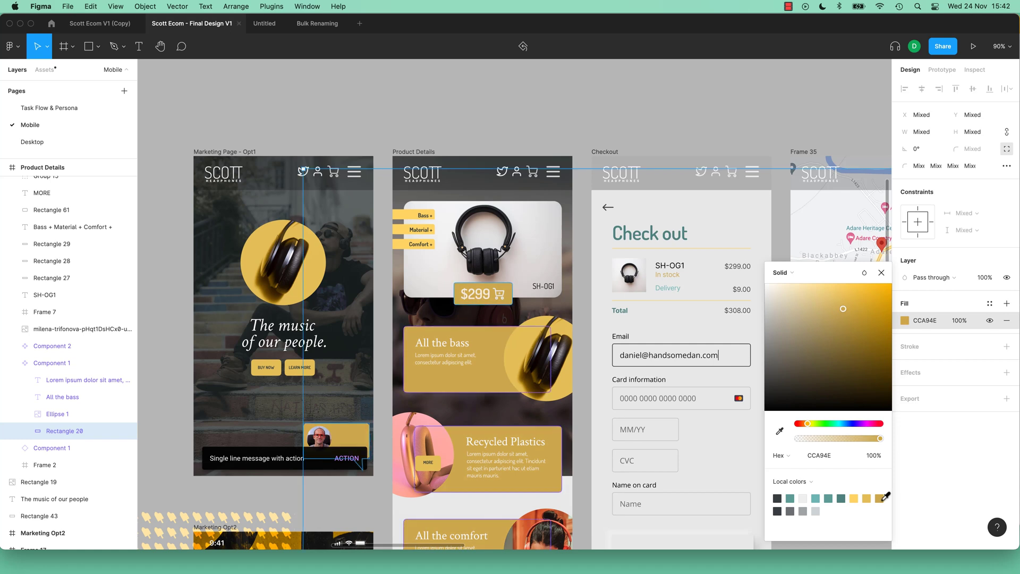
# Change the fill of all the selected rectangles to the grey local color 697170 and clear the selection
pyautogui.click(465, 276)
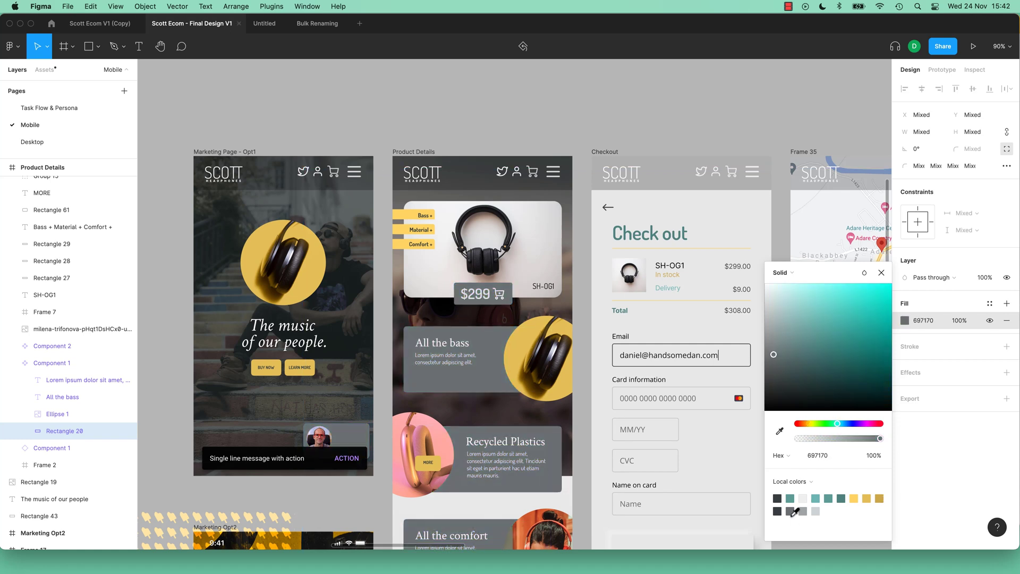
pyautogui.click(533, 135)
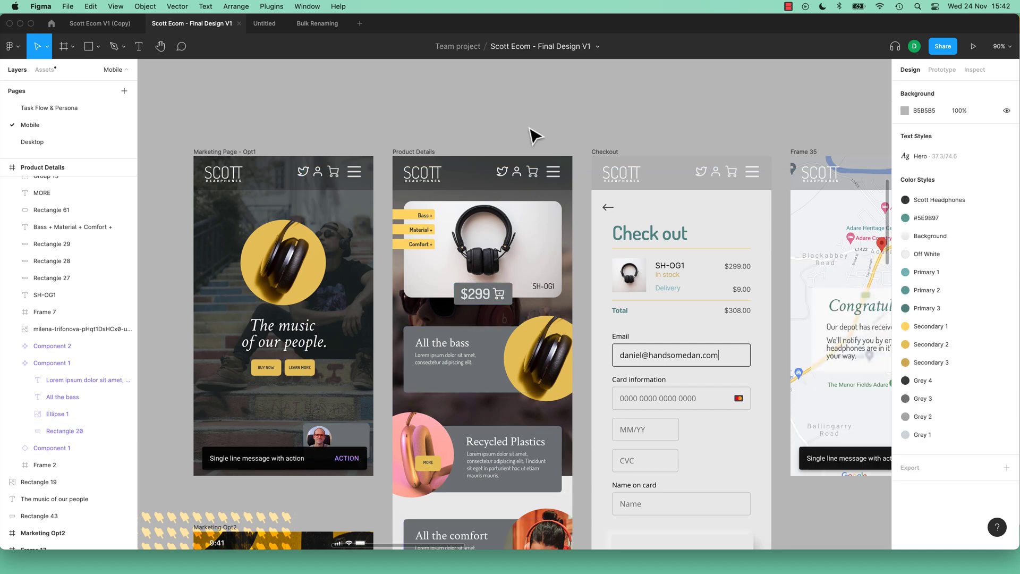
# Select the $299.00 price text in the Checkout frame and, through quick actions, select all layers with the same font
pyautogui.click(741, 267)
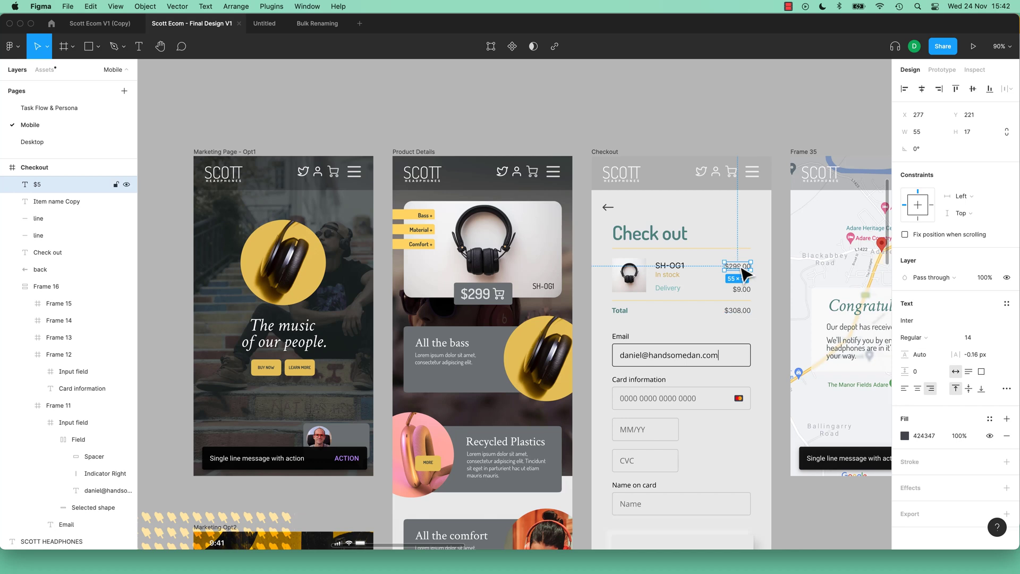
pyautogui.press('super+slash')
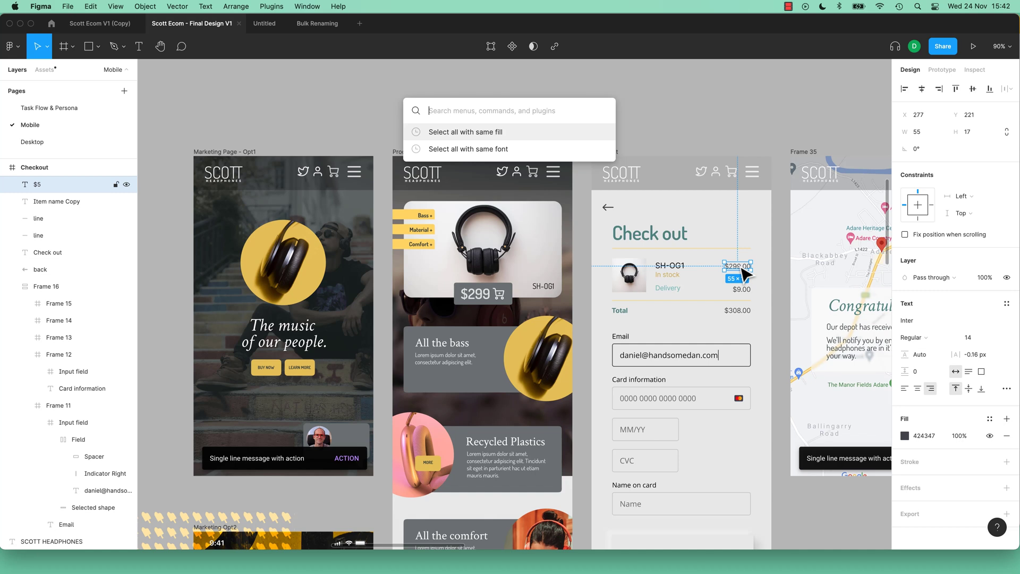
pyautogui.write('SELE')
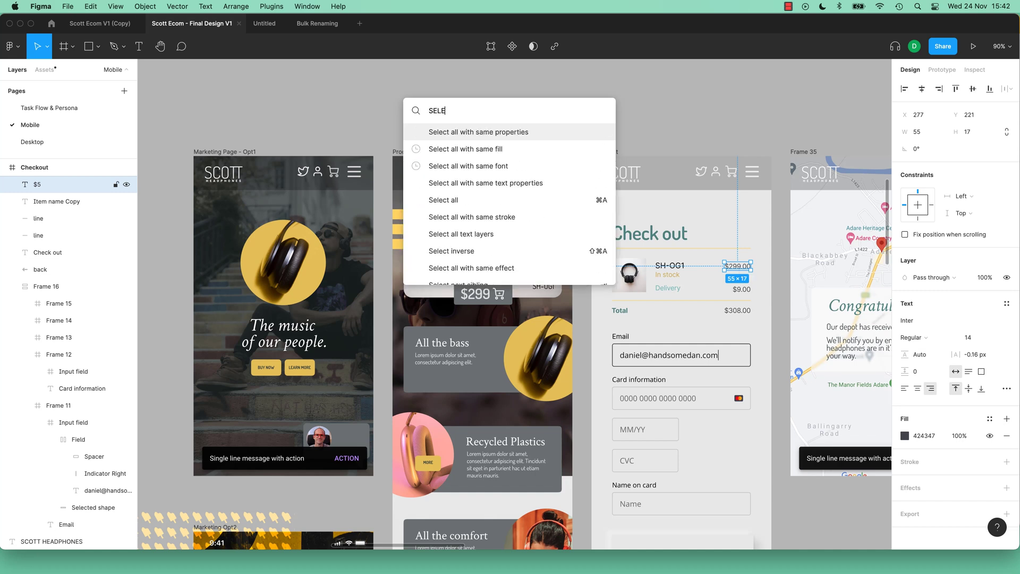
pyautogui.click(485, 165)
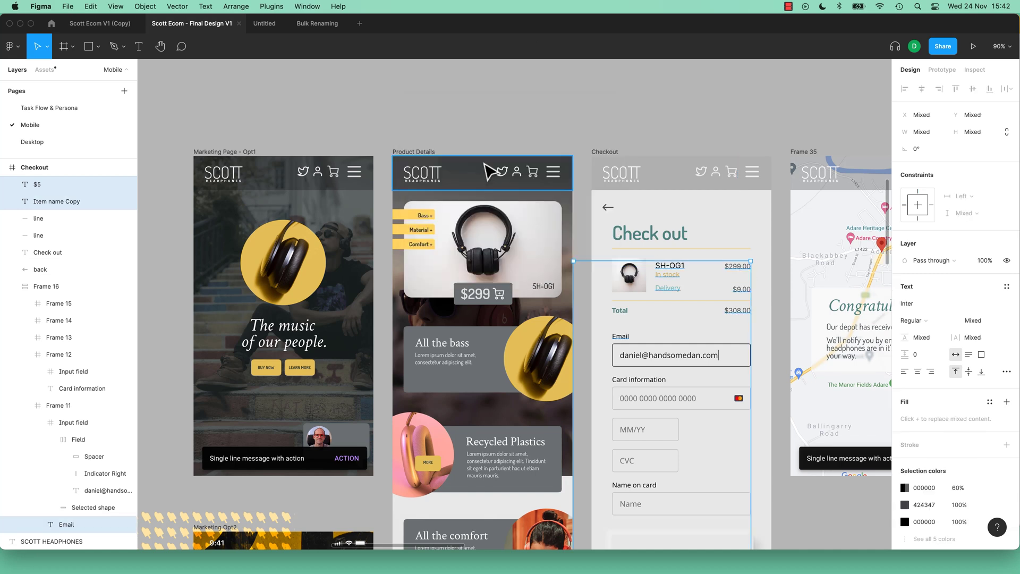
# Change the font of all the selected text layers to Open Sans
pyautogui.scroll(-10, 653, 376)
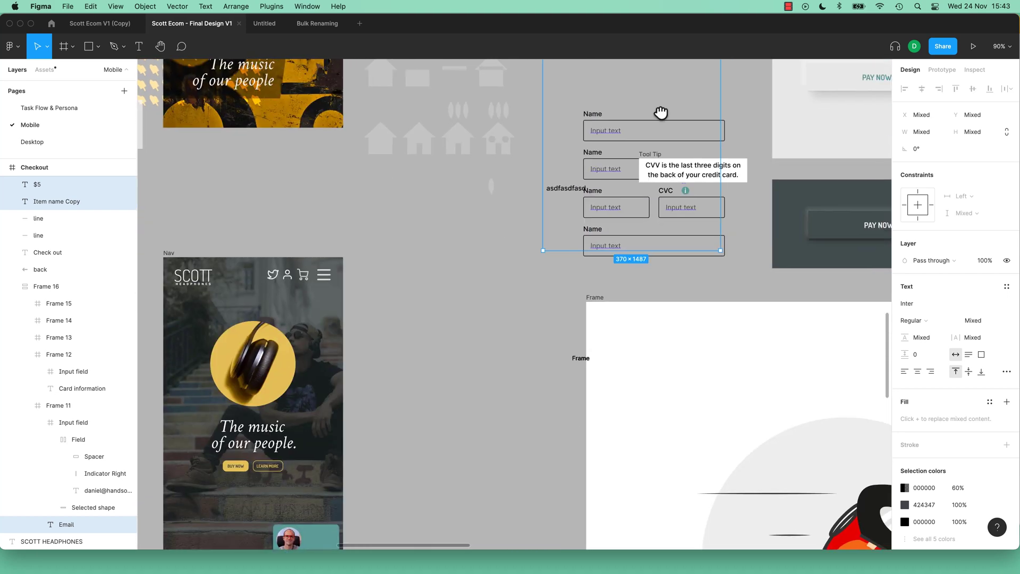
pyautogui.scroll(8, 661, 112)
pyautogui.click(932, 306)
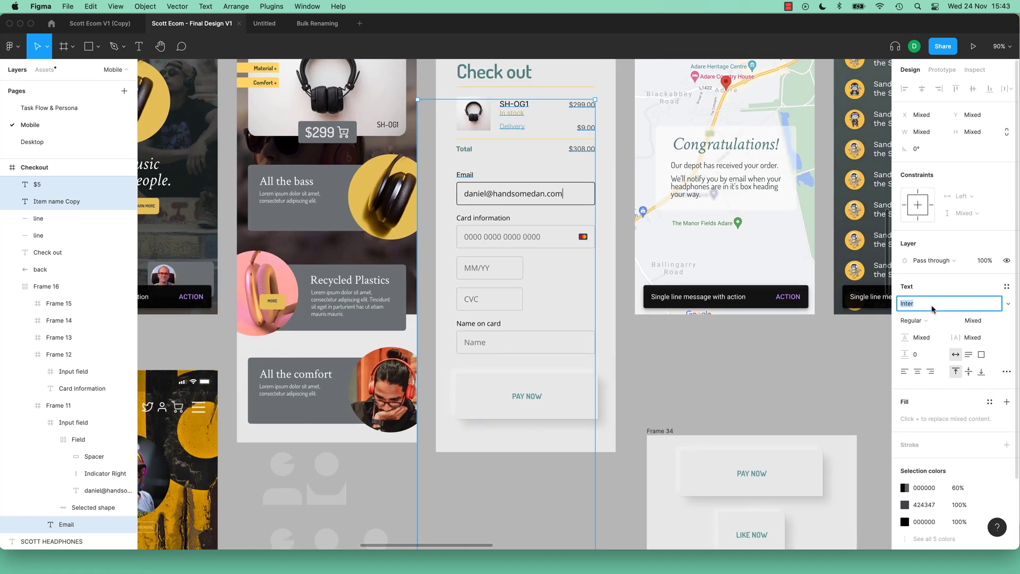
pyautogui.press('Return')
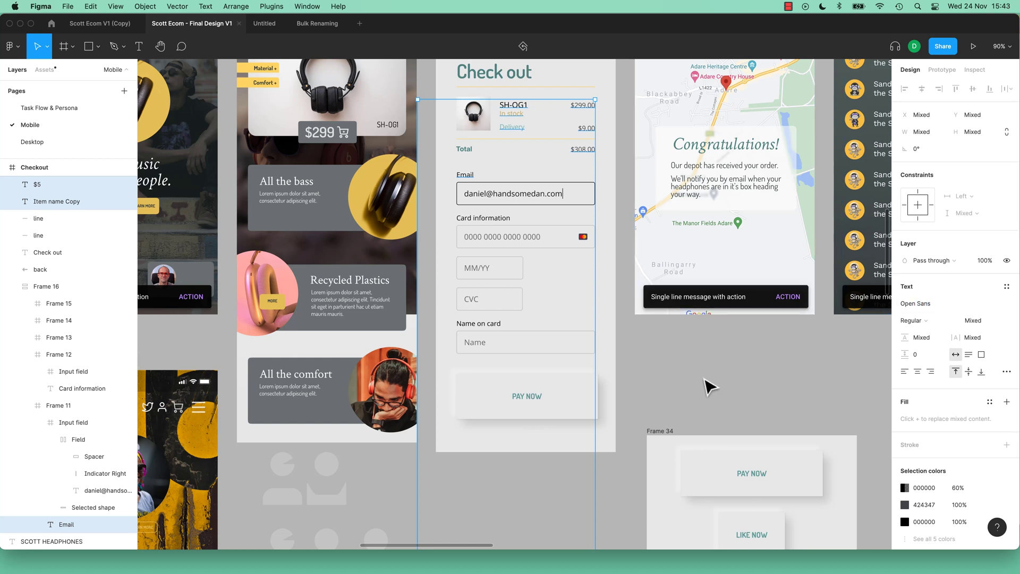
# Convert the headline "The music of our people." in the Marketing Page - Opt1 frame to uppercase through quick actions
pyautogui.hscroll(-5, 499, 321)
pyautogui.click(400, 313)
pyautogui.doubleClick(395, 310)
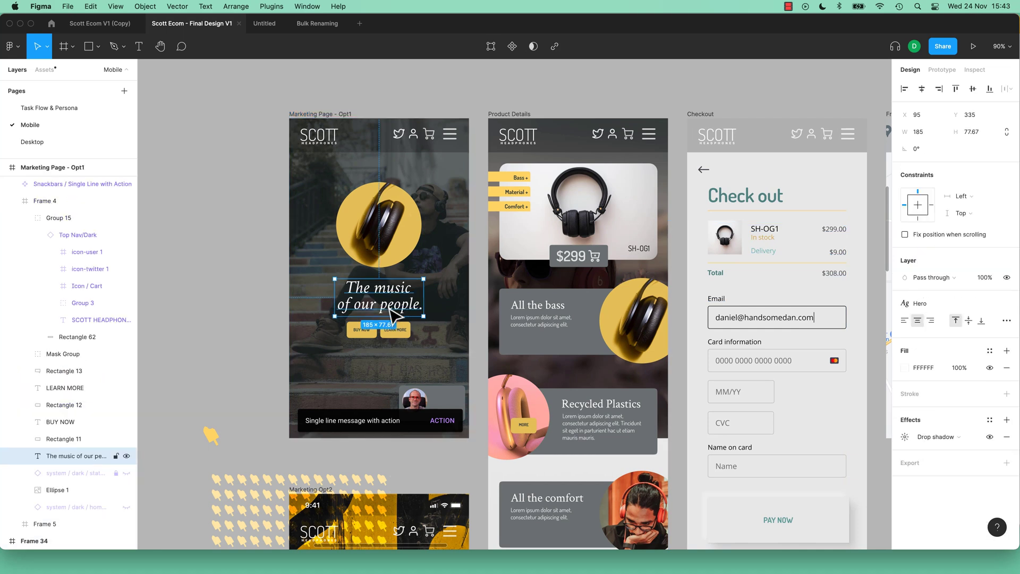
pyautogui.hotkey('ctrl', '/')
pyautogui.write('UPP')
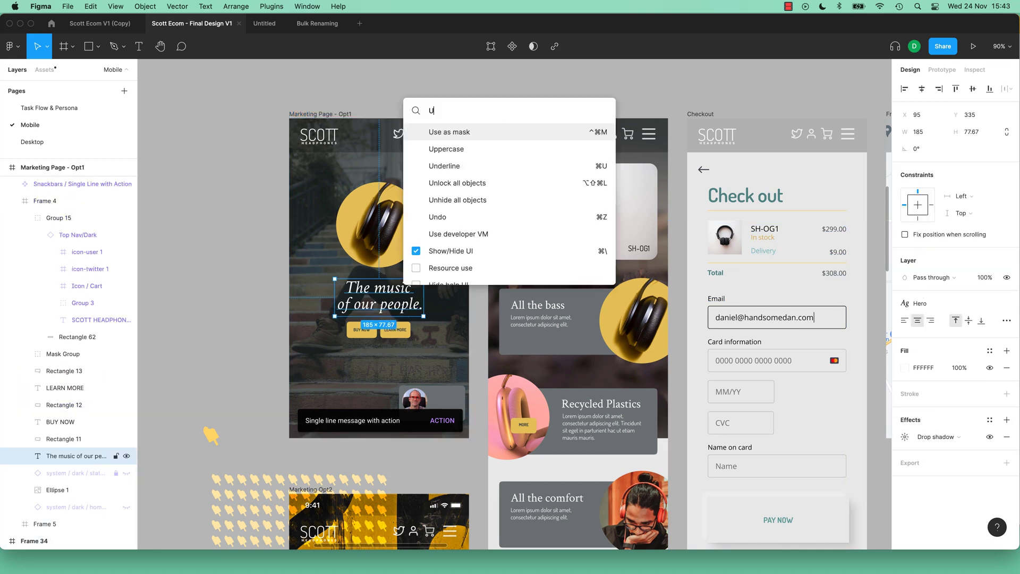
pyautogui.click(455, 133)
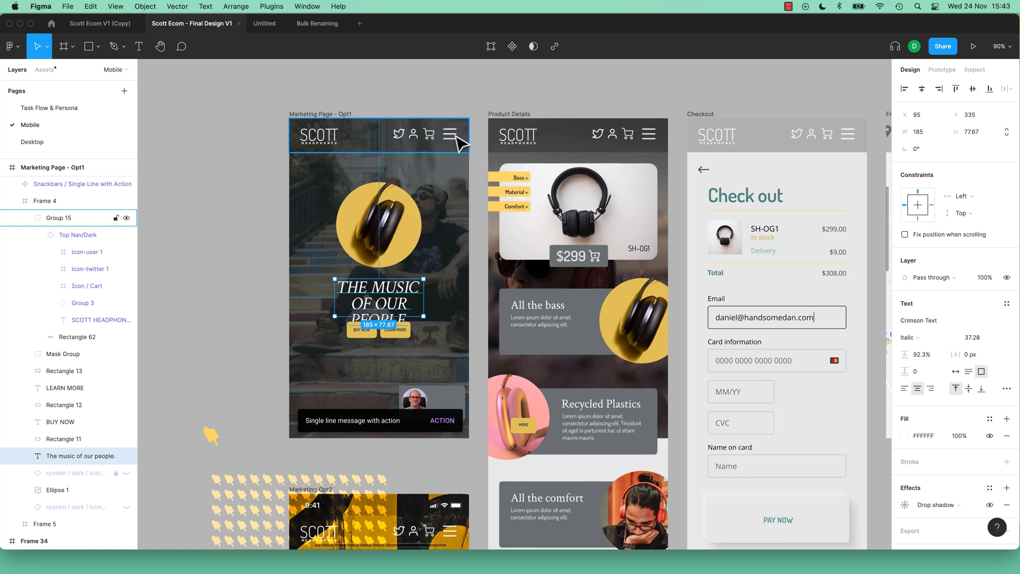
pyautogui.click(197, 378)
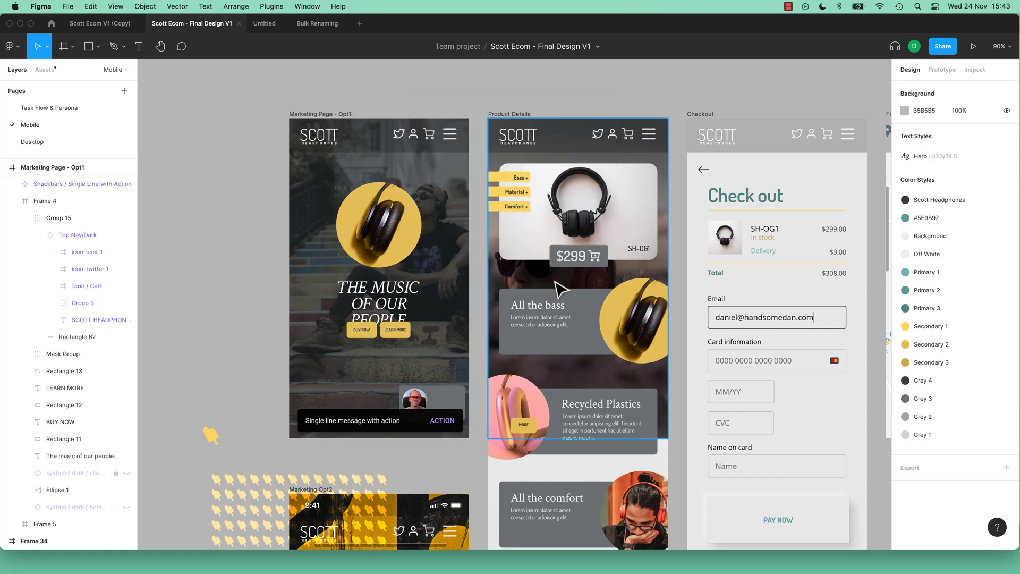
# Make the All the bass card heading in the Product Details frame uppercase through quick actions and clear the selection
pyautogui.doubleClick(540, 314)
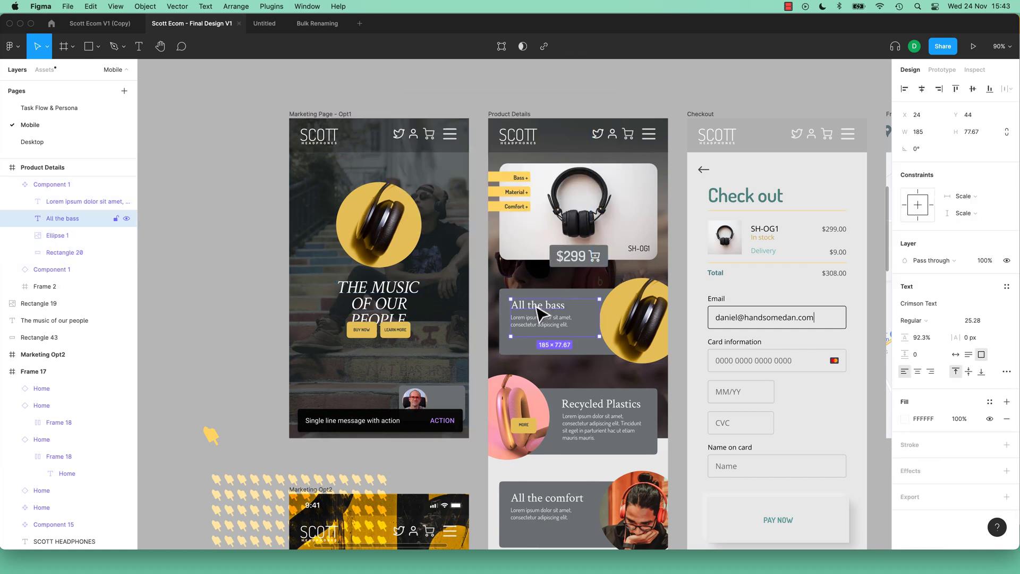
pyautogui.hotkey('ctrl', '/')
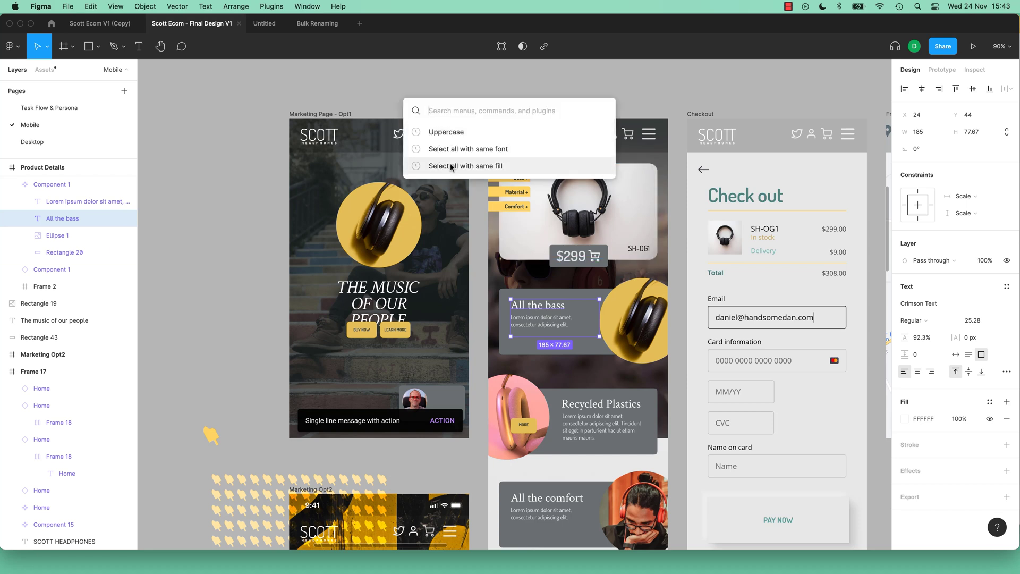
pyautogui.click(448, 136)
pyautogui.click(244, 334)
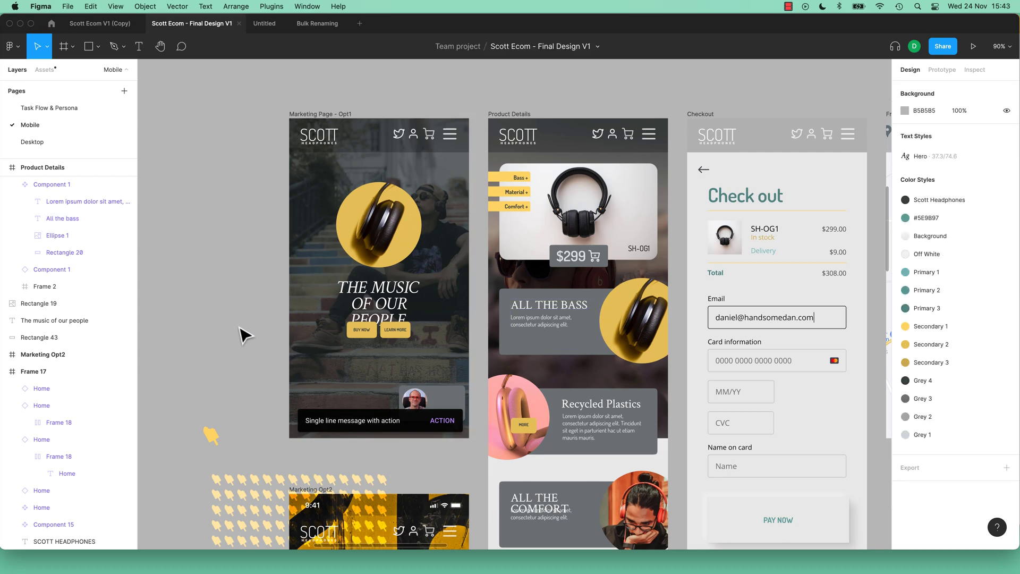